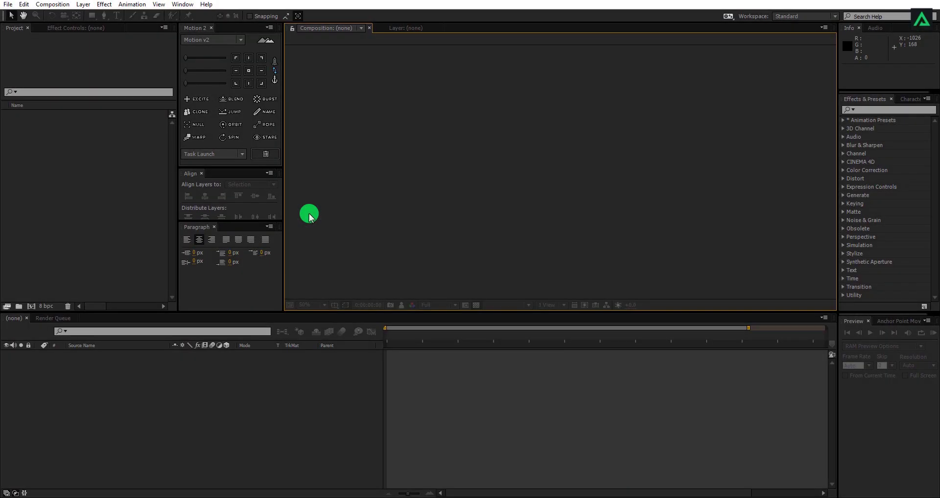
Create a 1920x1080, 60 fps, 10-second composition named "Youtube Subscribe & Like Button" and turn off the transparency grid.
{"action": "left_click", "coordinate": [31, 305]}
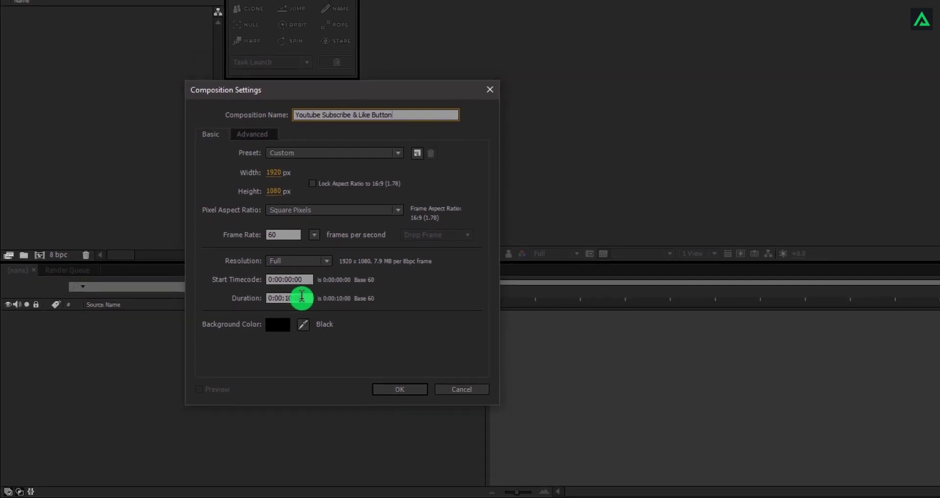
{"action": "left_click_drag", "start_coordinate": [315, 290], "coordinate": [272, 291]}
{"action": "left_click_drag", "start_coordinate": [308, 222], "coordinate": [269, 222]}
{"action": "left_click", "coordinate": [237, 234]}
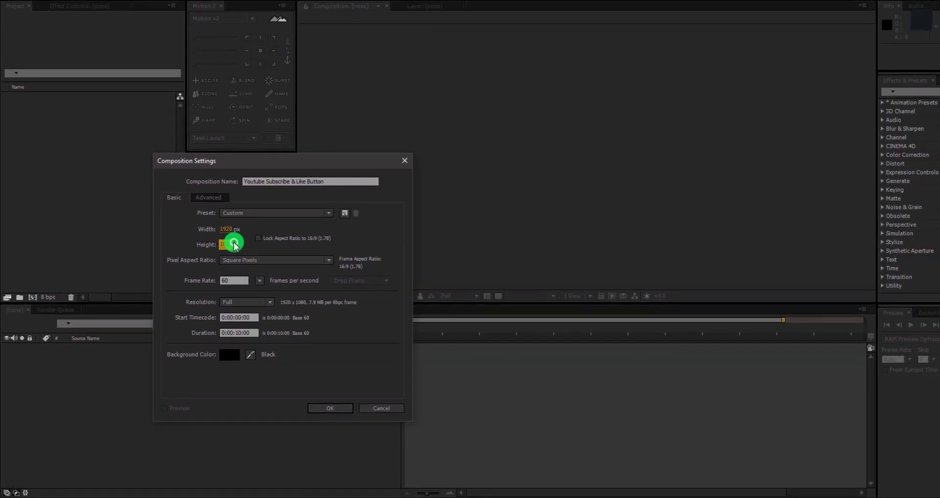
{"action": "left_click", "coordinate": [236, 218]}
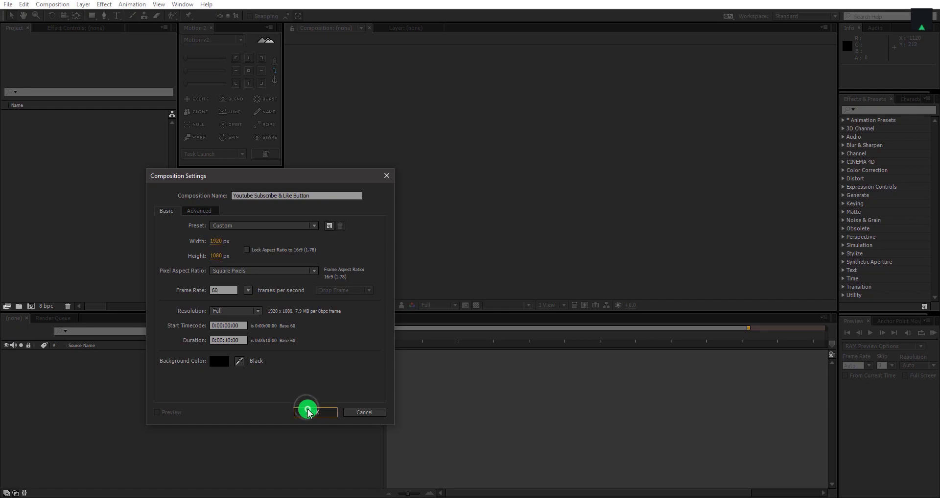
{"action": "left_click", "coordinate": [309, 411]}
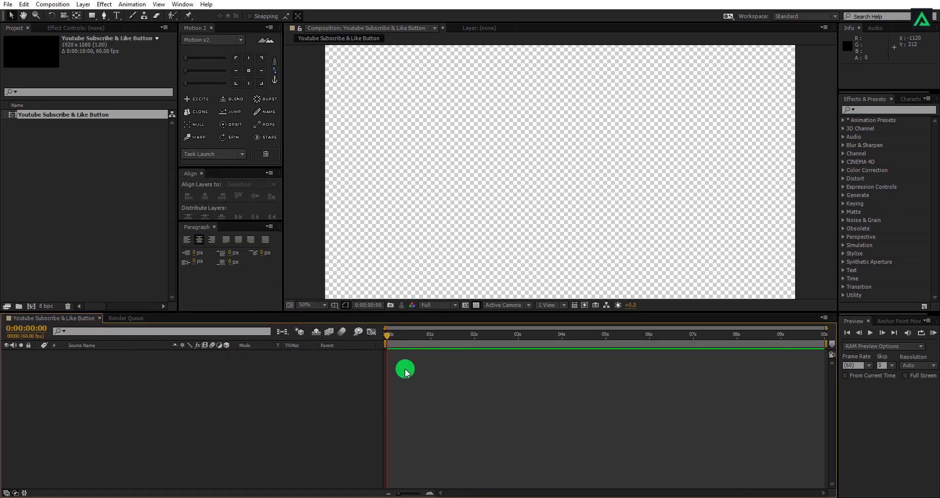
{"action": "left_click", "coordinate": [476, 306]}
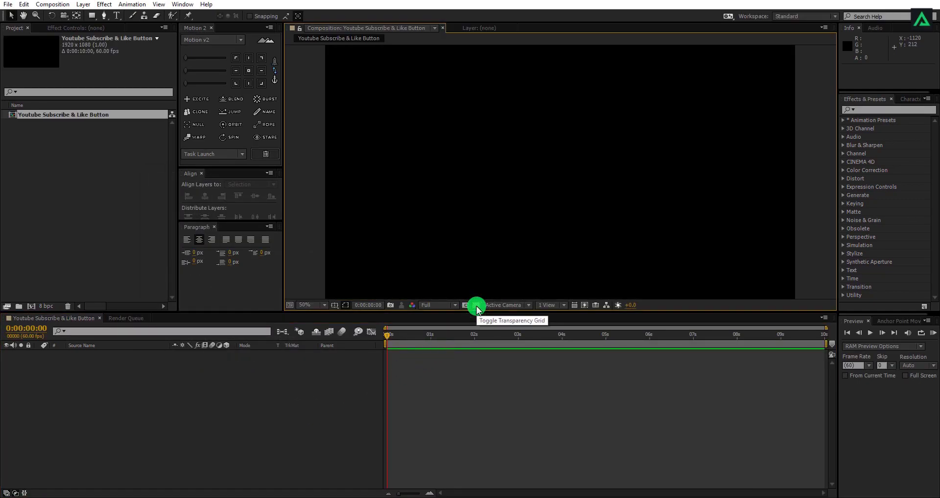
Set up the Rectangle tool with a white fill and no stroke.
{"action": "left_click", "coordinate": [103, 18]}
{"action": "left_click", "coordinate": [146, 17]}
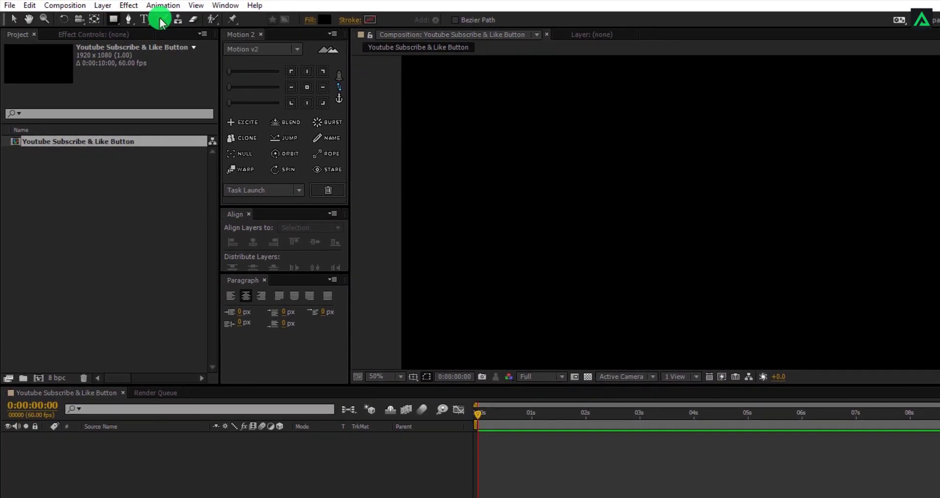
{"action": "left_click", "coordinate": [326, 19]}
{"action": "left_click_drag", "start_coordinate": [430, 229], "coordinate": [420, 209]}
{"action": "left_click", "coordinate": [674, 225]}
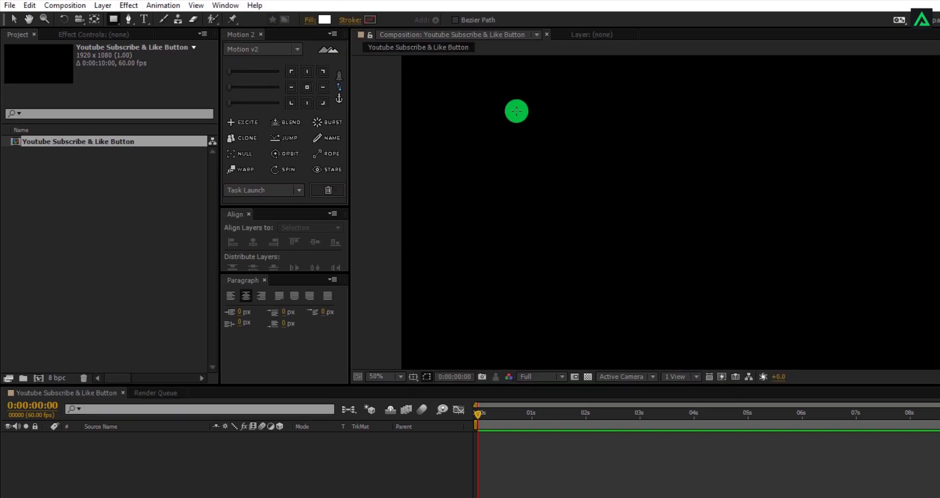
{"action": "left_click", "coordinate": [350, 20]}
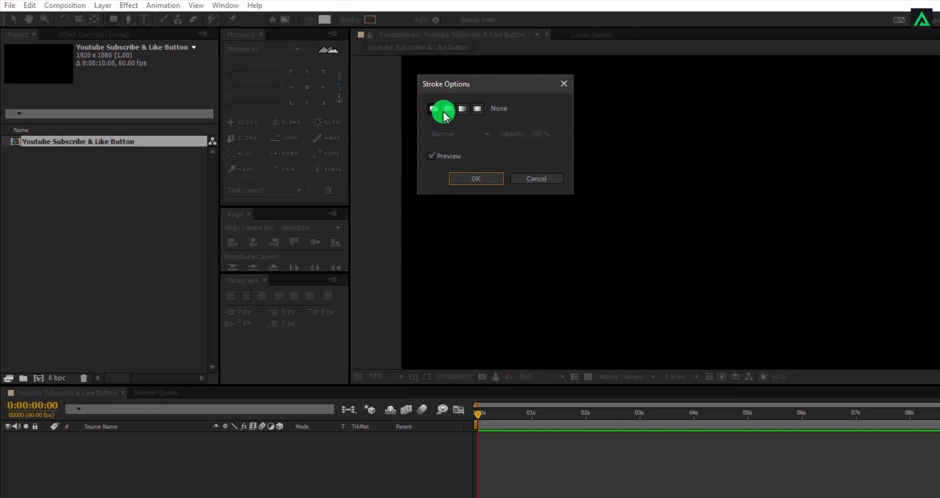
{"action": "left_click", "coordinate": [531, 178]}
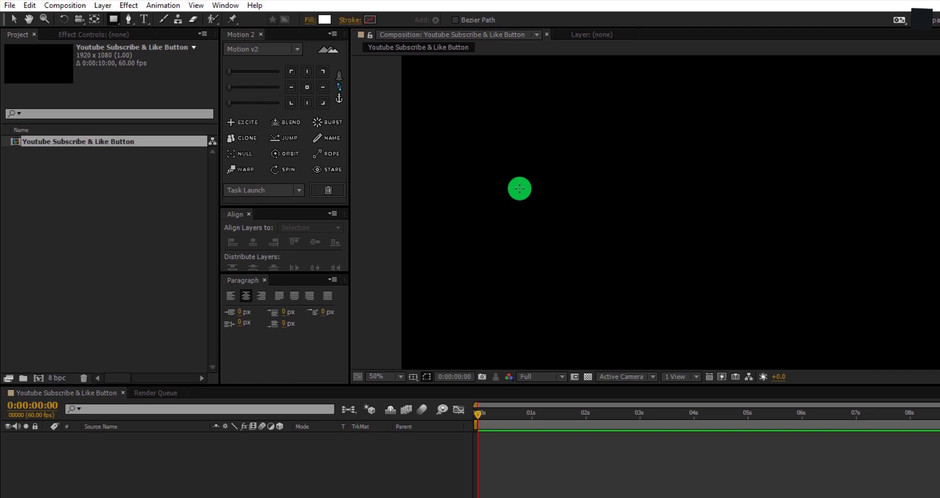
Fit the composition in the viewer and draw a wide, thin white rectangle about 1131 x 95 px across the middle.
{"action": "left_click", "coordinate": [389, 381]}
{"action": "left_click", "coordinate": [406, 391]}
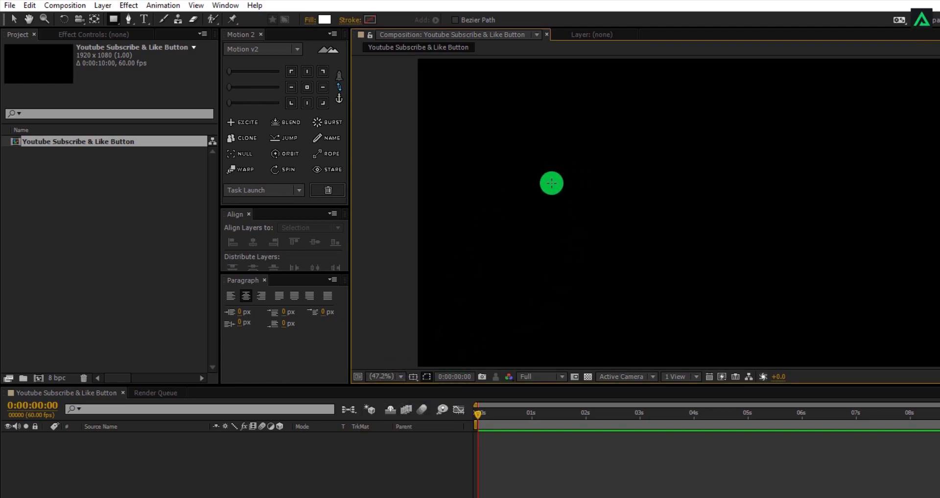
{"action": "left_click_drag", "start_coordinate": [541, 183], "coordinate": [862, 211]}
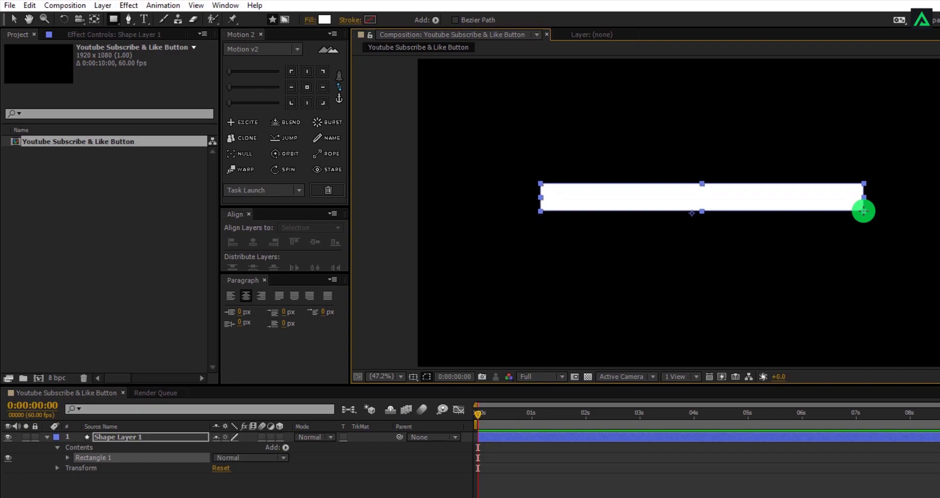
{"action": "left_click", "coordinate": [755, 210]}
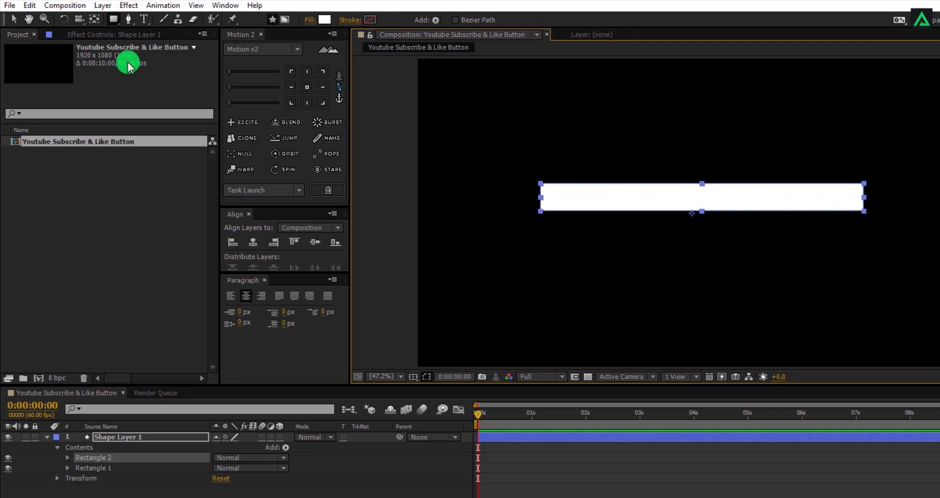
Center the anchor point of the white rectangle with the Motion 2 plugin and deselect the shape.
{"action": "left_click", "coordinate": [16, 22]}
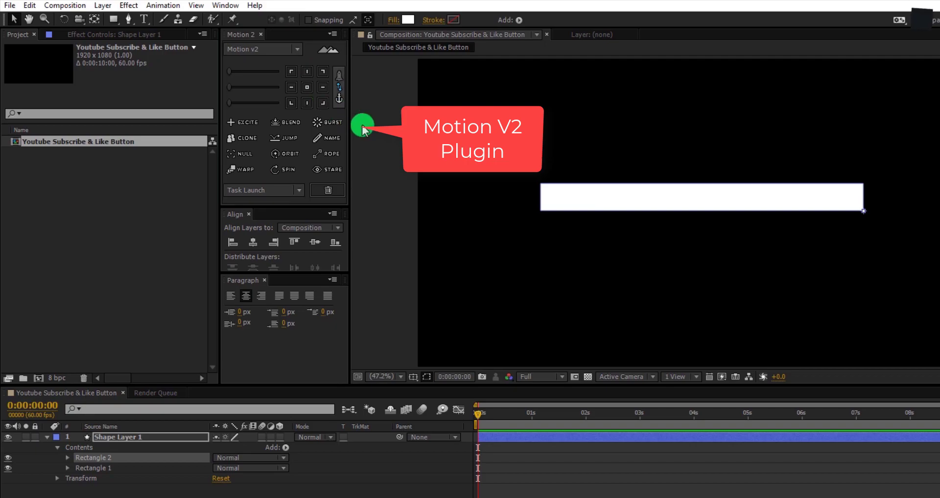
{"action": "left_click", "coordinate": [548, 192]}
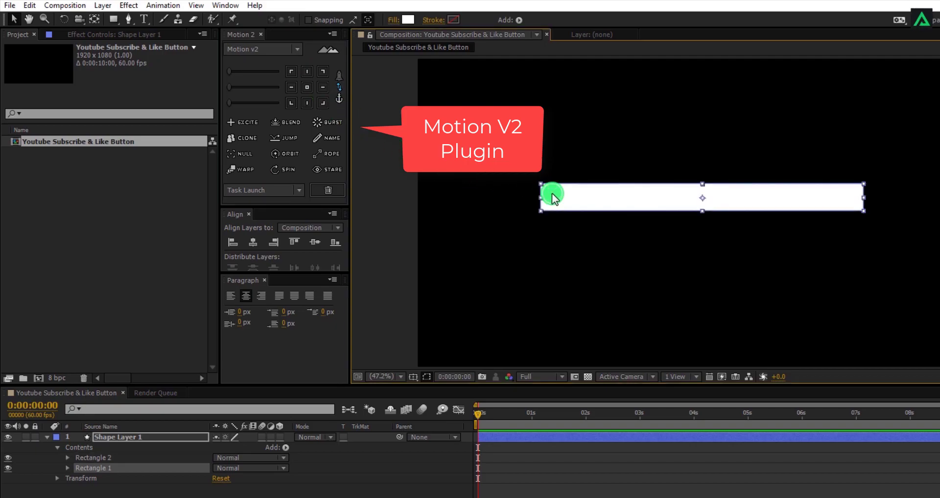
{"action": "left_click", "coordinate": [310, 90]}
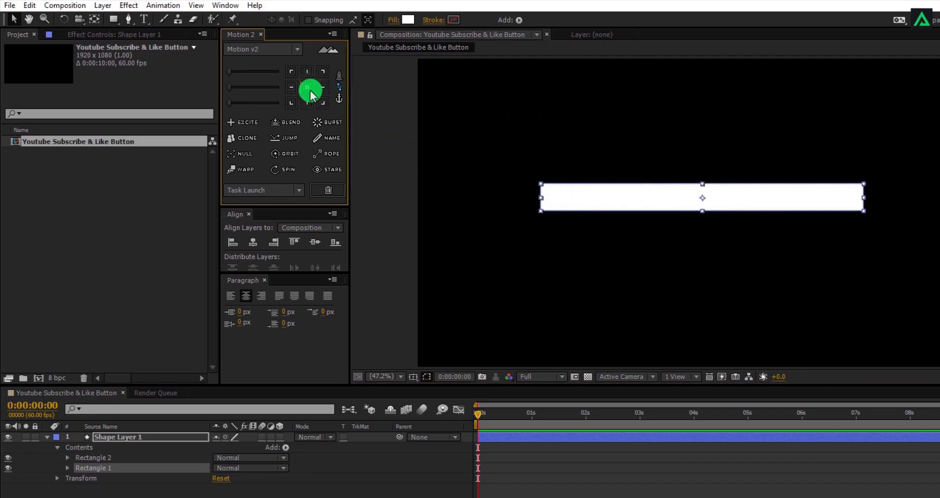
{"action": "left_click", "coordinate": [357, 116]}
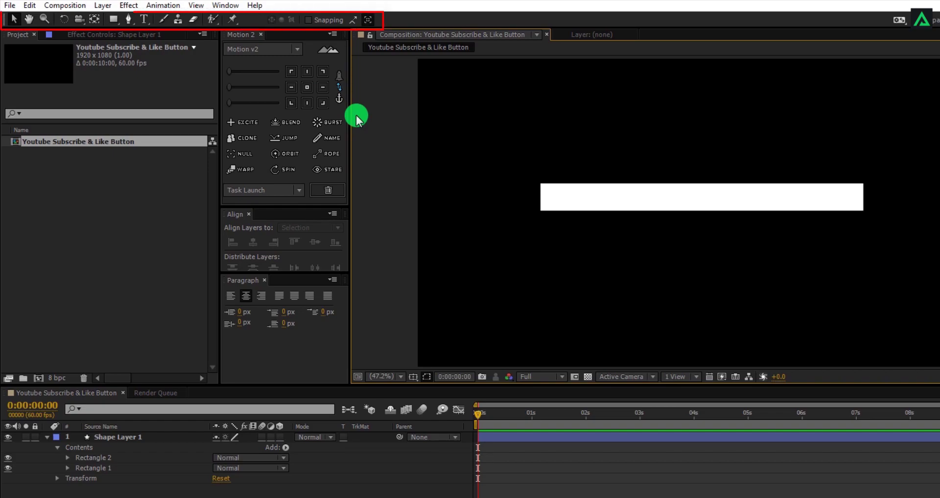
Rename the shape layer "Rectangle" and delete its surplus Rectangle 2 shape.
{"action": "left_click", "coordinate": [121, 437]}
{"action": "key", "text": "Return"}
{"action": "type", "text": "Rectangle"}
{"action": "key", "text": "Return"}
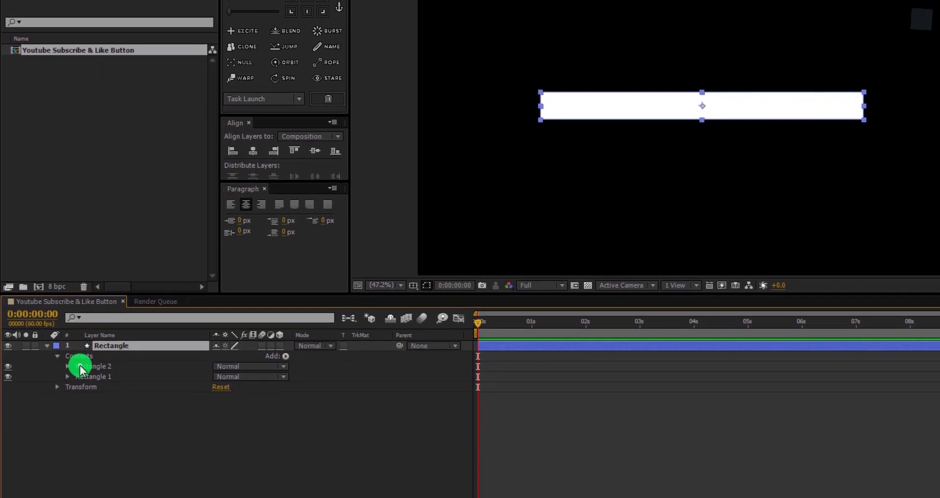
{"action": "left_click", "coordinate": [71, 433]}
{"action": "key", "text": "Delete"}
Set the Roundness of Rectangle Path 1 to 25 and collapse the Rectangle layer's properties.
{"action": "left_click", "coordinate": [68, 352]}
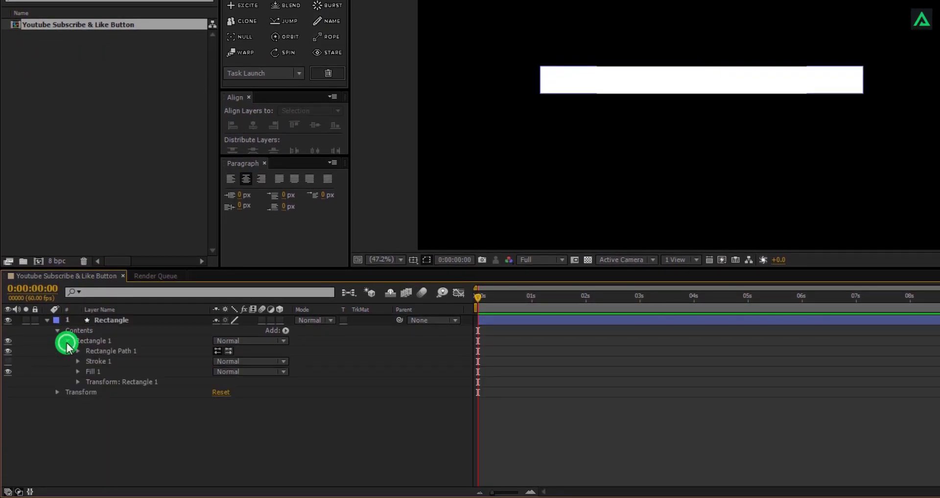
{"action": "left_click", "coordinate": [78, 351]}
{"action": "left_click_drag", "start_coordinate": [217, 384], "coordinate": [233, 383]}
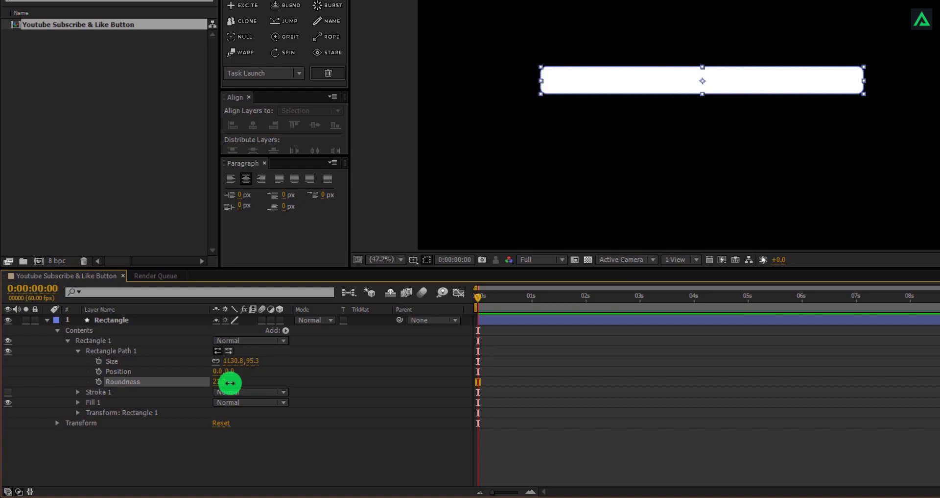
{"action": "left_click_drag", "start_coordinate": [232, 383], "coordinate": [232, 384]}
{"action": "left_click", "coordinate": [240, 384]}
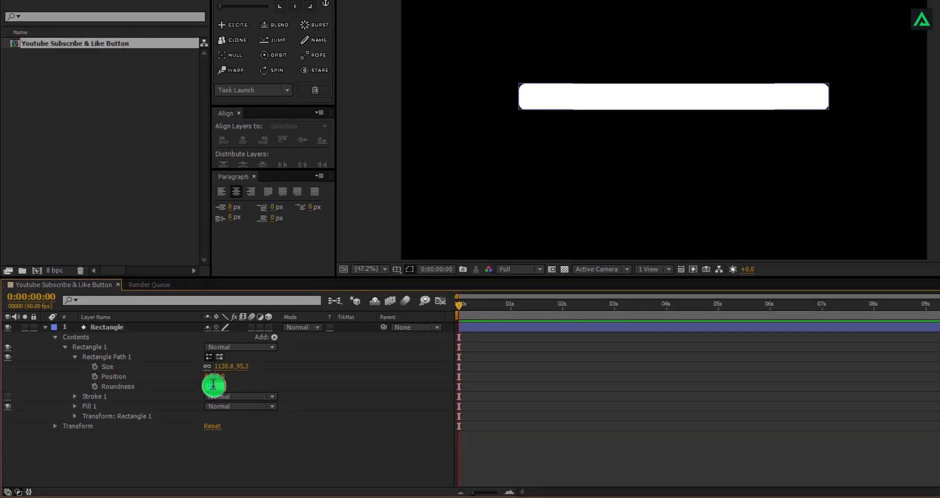
{"action": "left_click", "coordinate": [220, 383]}
{"action": "type", "text": "10"}
{"action": "key", "text": "Return"}
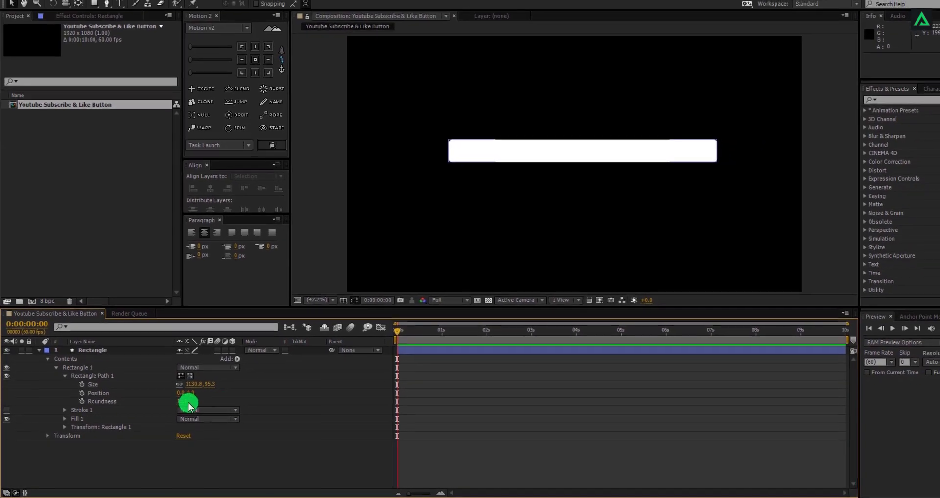
{"action": "left_click", "coordinate": [182, 402]}
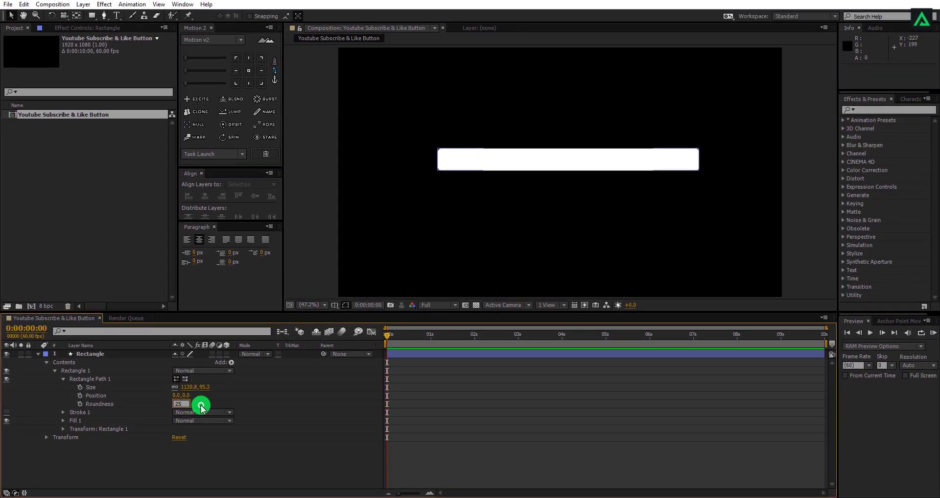
{"action": "type", "text": "25"}
{"action": "key", "text": "Return"}
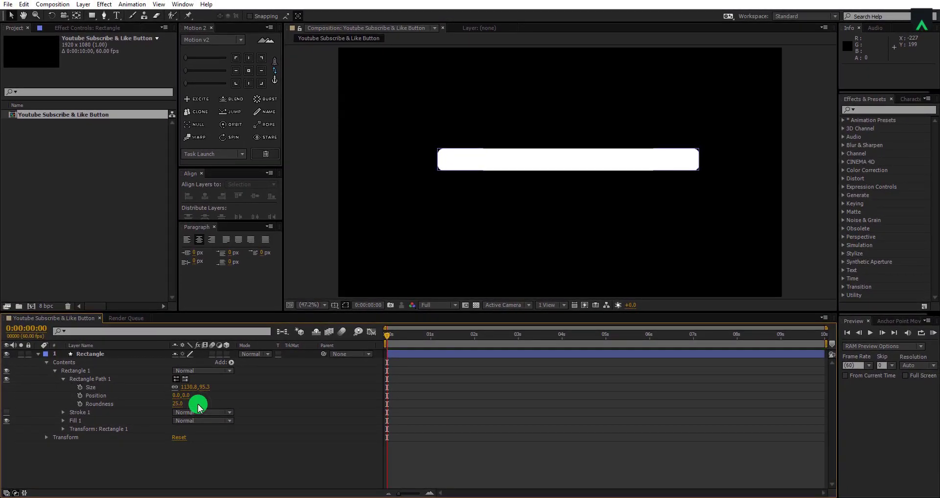
{"action": "left_click", "coordinate": [38, 354]}
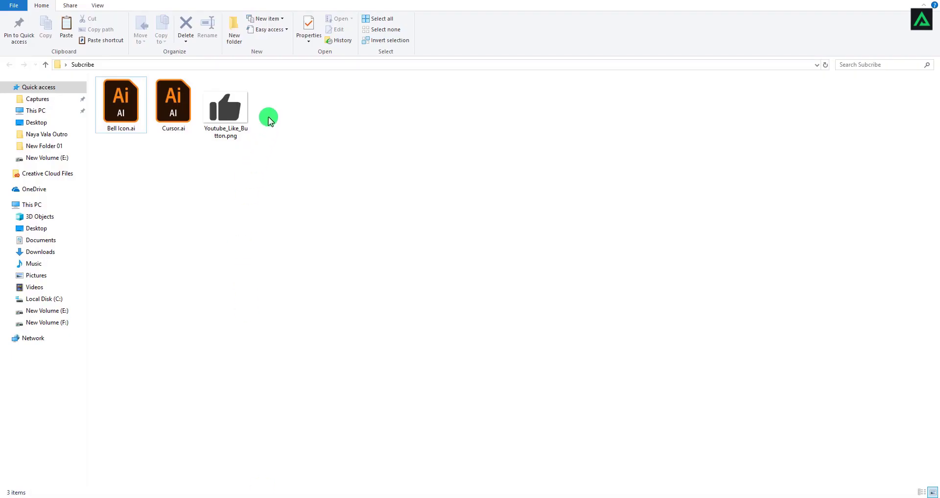
Import Cursor.ai and Youtube_Like_Button.png from the Subcribe folder in File Explorer into the After Effects project.
{"action": "left_click_drag", "start_coordinate": [269, 117], "coordinate": [183, 145]}
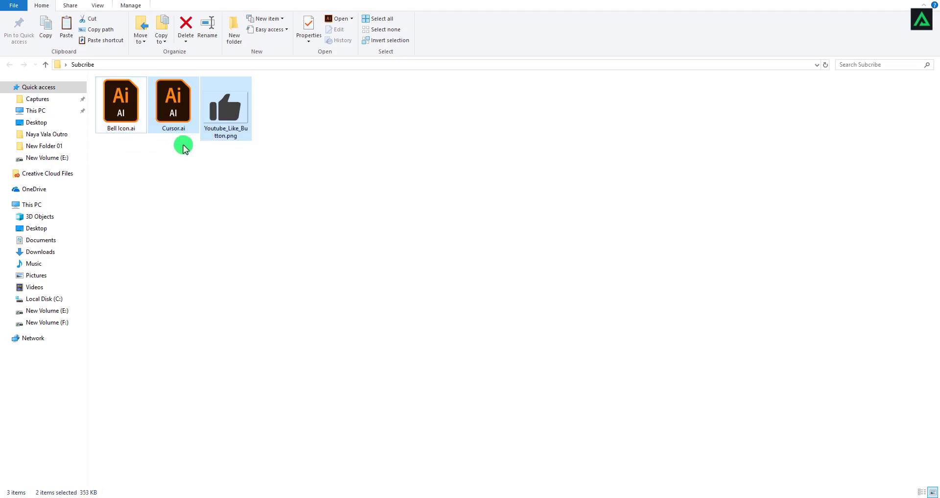
{"action": "left_click", "coordinate": [183, 145]}
{"action": "left_click_drag", "start_coordinate": [228, 126], "coordinate": [160, 141]}
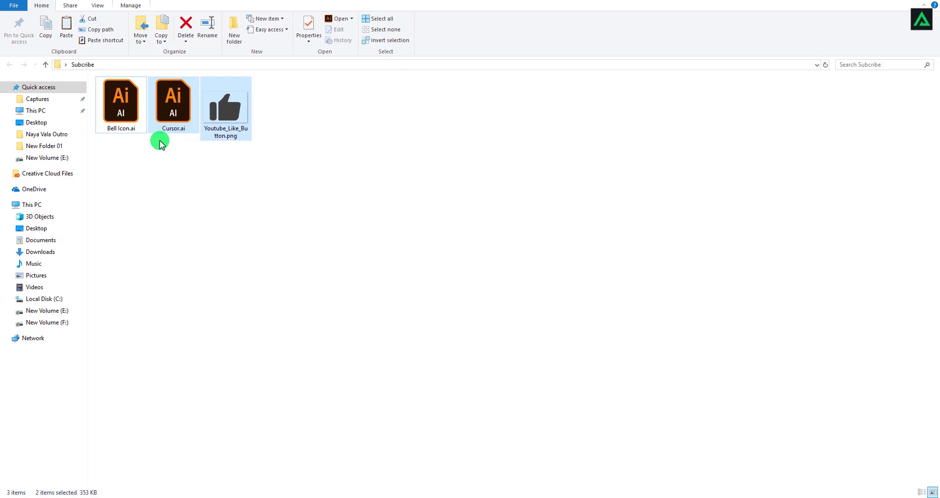
{"action": "left_click_drag", "start_coordinate": [180, 108], "coordinate": [86, 189]}
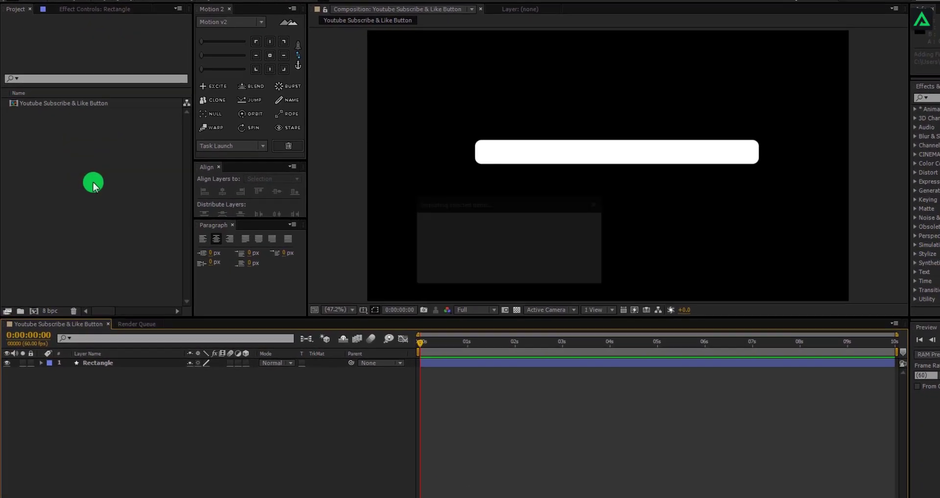
Choose Bell Icon.ai from the Subcribe folder on the Desktop for import into the project.
{"action": "right_click", "coordinate": [95, 187]}
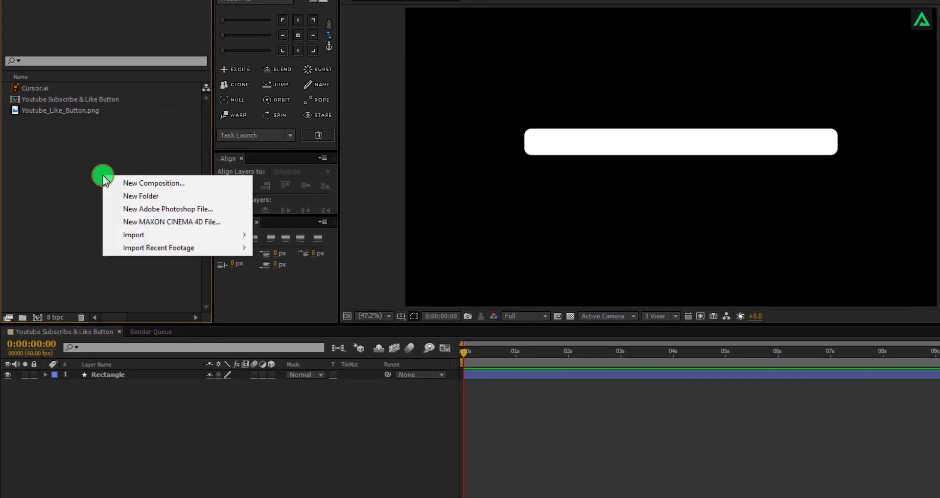
{"action": "mouse_move", "coordinate": [151, 240]}
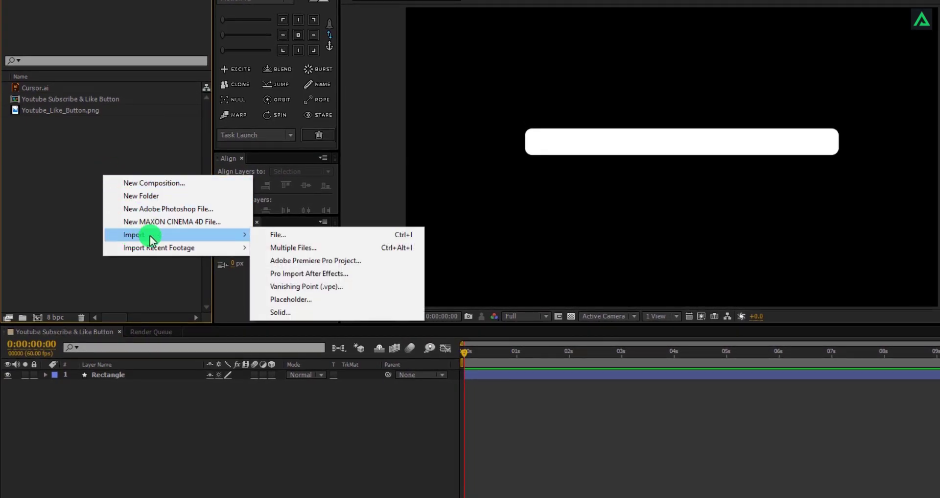
{"action": "left_click", "coordinate": [277, 238]}
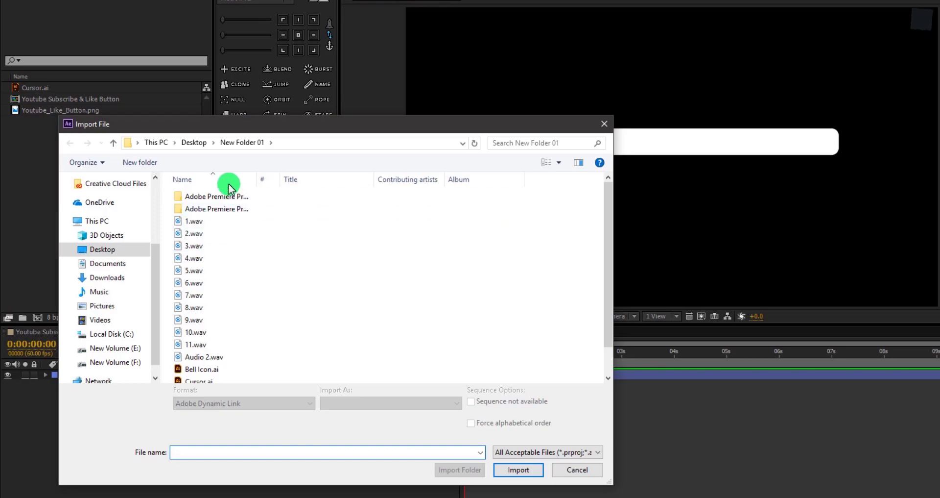
{"action": "left_click", "coordinate": [208, 149]}
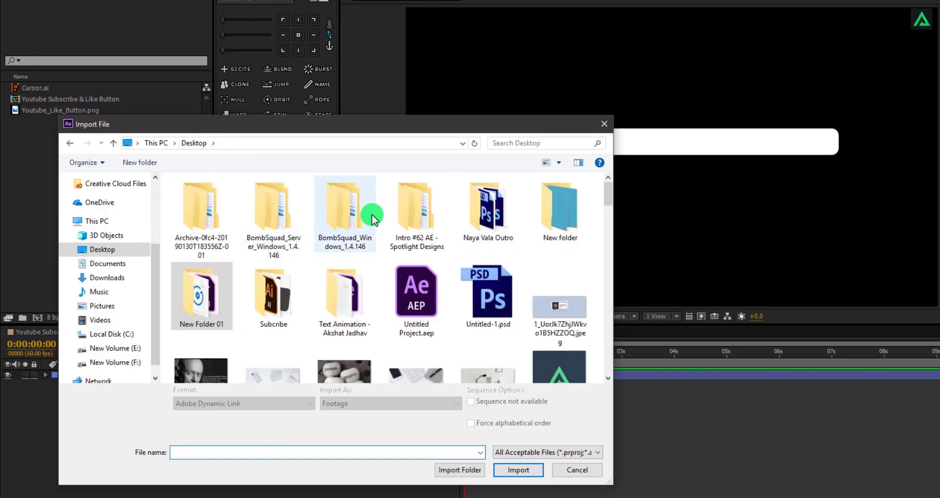
{"action": "double_click", "coordinate": [287, 294]}
{"action": "left_click", "coordinate": [215, 195]}
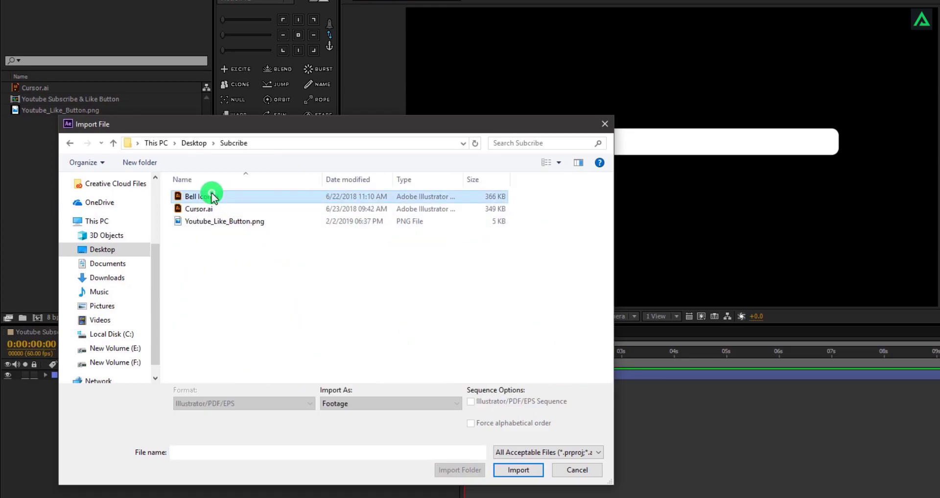
{"action": "left_click", "coordinate": [533, 470]}
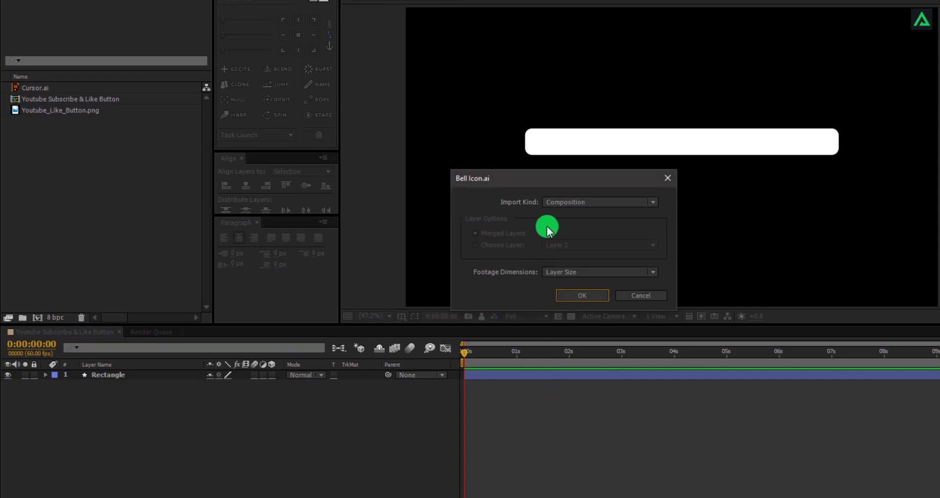
Import Bell Icon.ai as a Composition with Footage Dimensions set to Layer Size.
{"action": "left_click", "coordinate": [560, 205]}
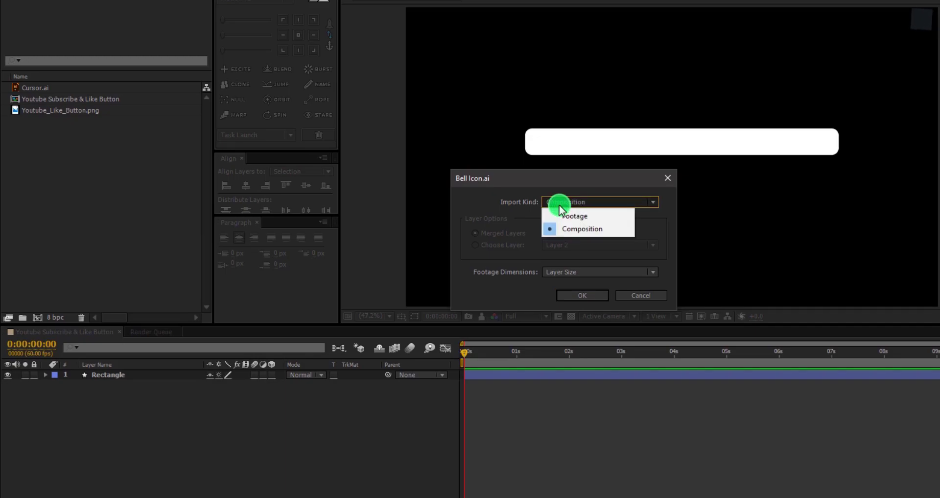
{"action": "left_click", "coordinate": [563, 228]}
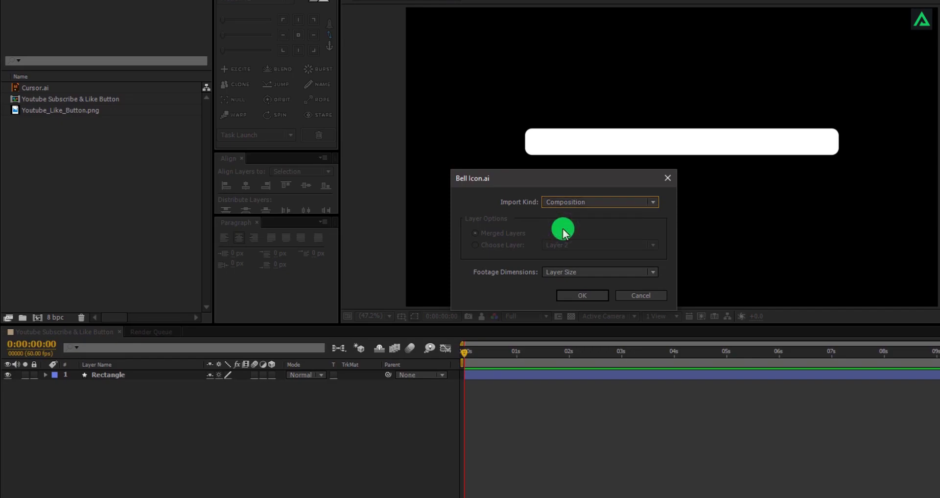
{"action": "left_click", "coordinate": [569, 268]}
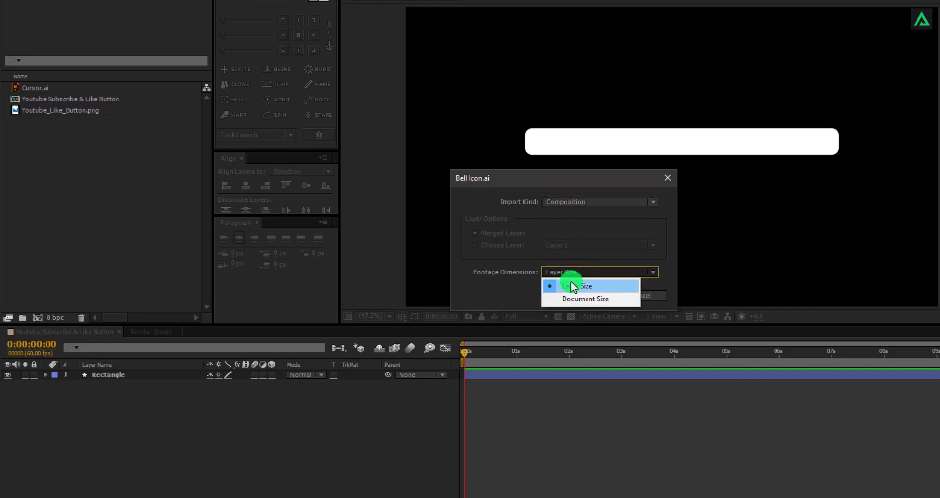
{"action": "left_click", "coordinate": [571, 284]}
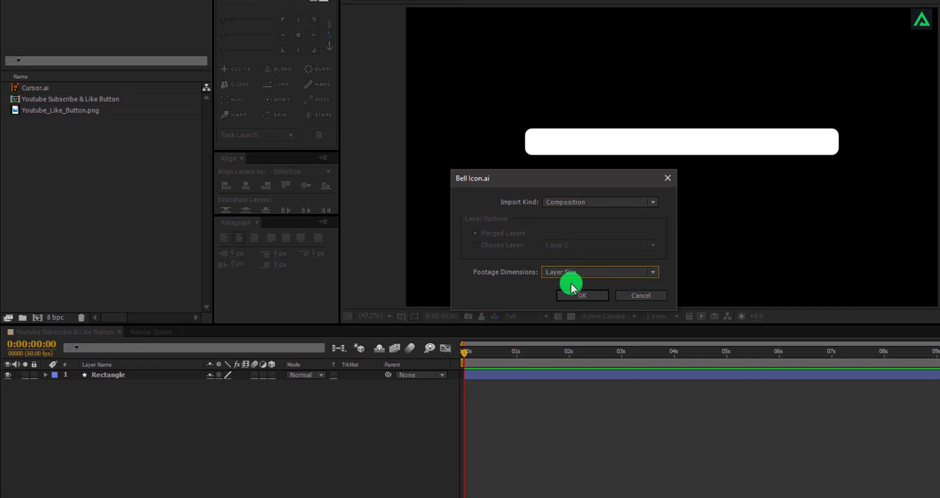
{"action": "left_click", "coordinate": [581, 298]}
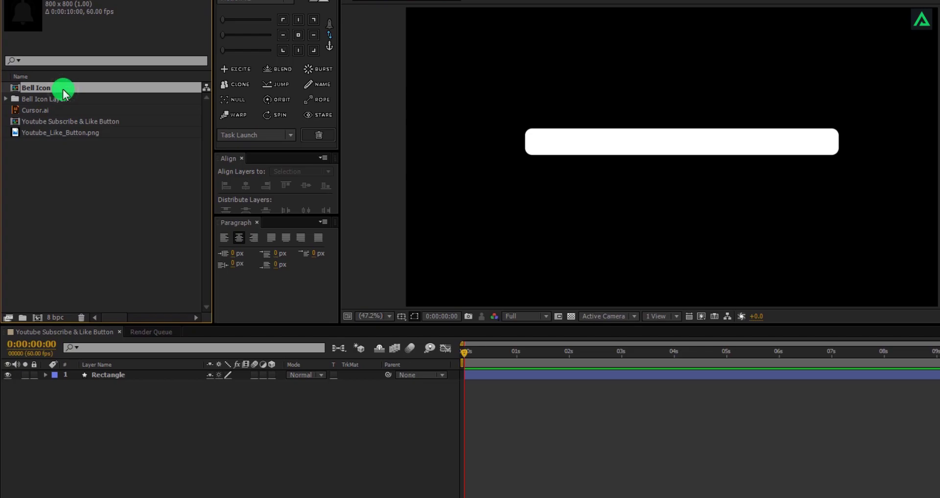
Add the Bell Icon composition, Cursor.ai and Youtube_Like_Button.png to the timeline above the Rectangle layer.
{"action": "left_click", "coordinate": [64, 110], "text": "ctrl"}
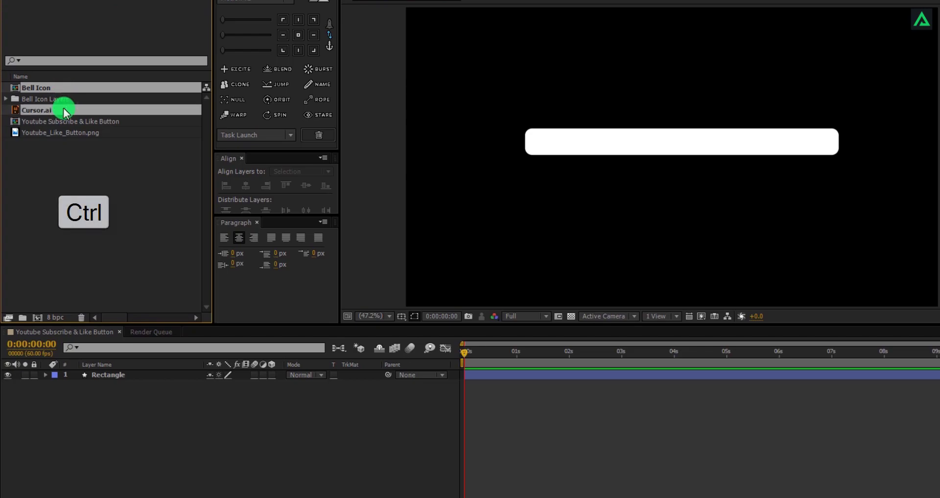
{"action": "left_click", "coordinate": [62, 133], "text": "ctrl"}
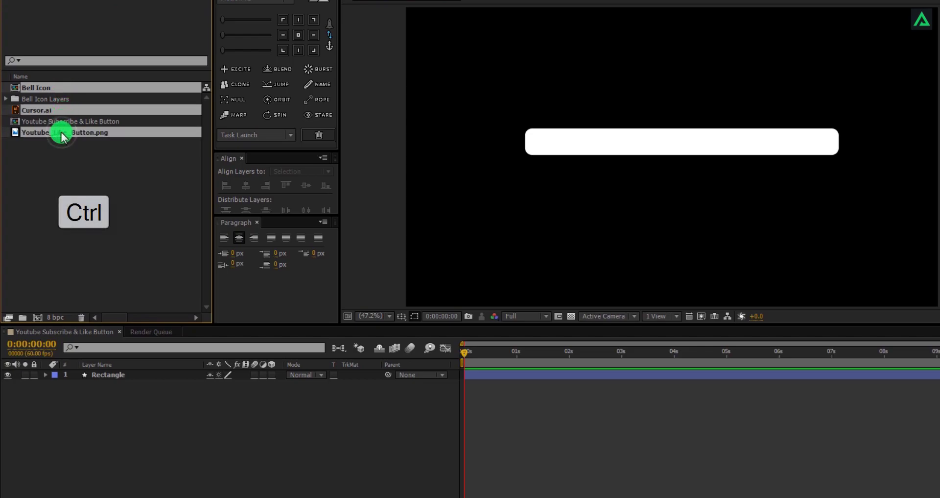
{"action": "left_click_drag", "start_coordinate": [61, 133], "coordinate": [110, 374]}
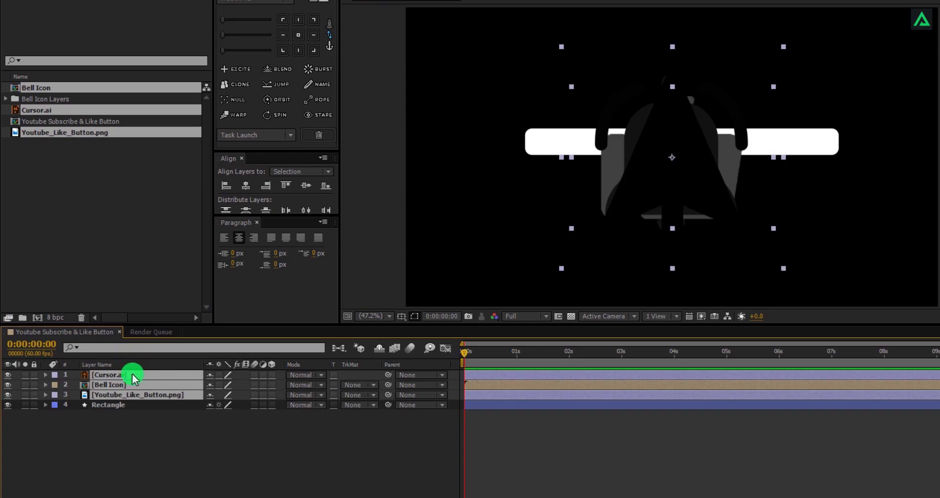
{"action": "left_click", "coordinate": [131, 416]}
{"action": "left_click", "coordinate": [133, 396]}
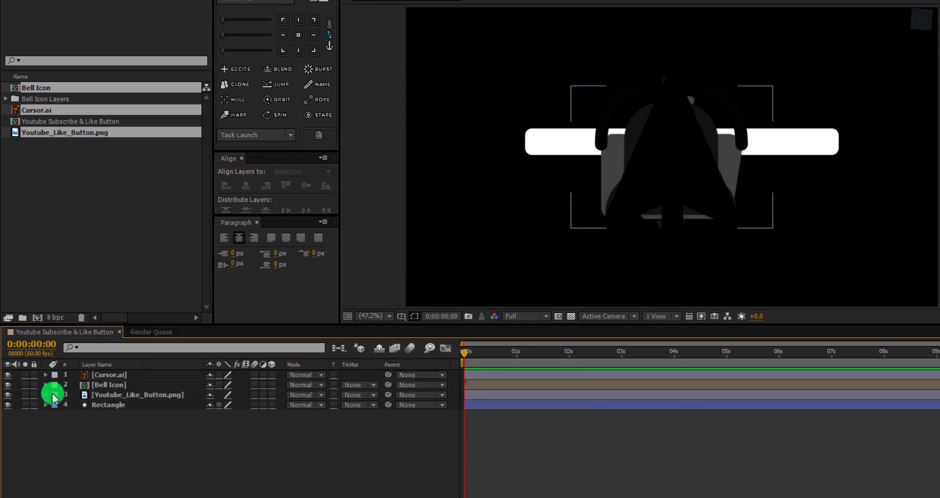
Reveal the Scale property of the Cursor.ai, Bell Icon and Youtube_Like_Button.png layers and deselect them.
{"action": "left_click", "coordinate": [104, 375]}
{"action": "left_click", "coordinate": [103, 384], "text": "ctrl"}
{"action": "left_click", "coordinate": [105, 394], "text": "ctrl"}
{"action": "key", "text": "s"}
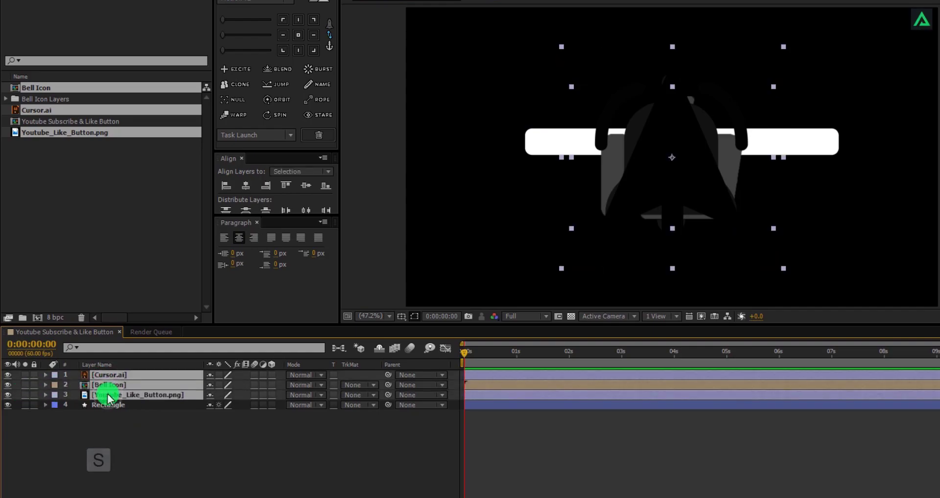
{"action": "left_click", "coordinate": [135, 438]}
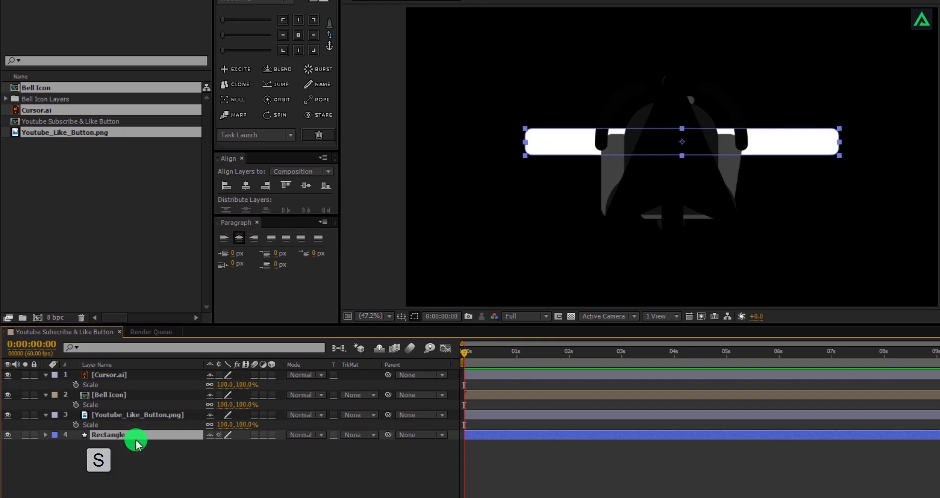
{"action": "left_click", "coordinate": [137, 453]}
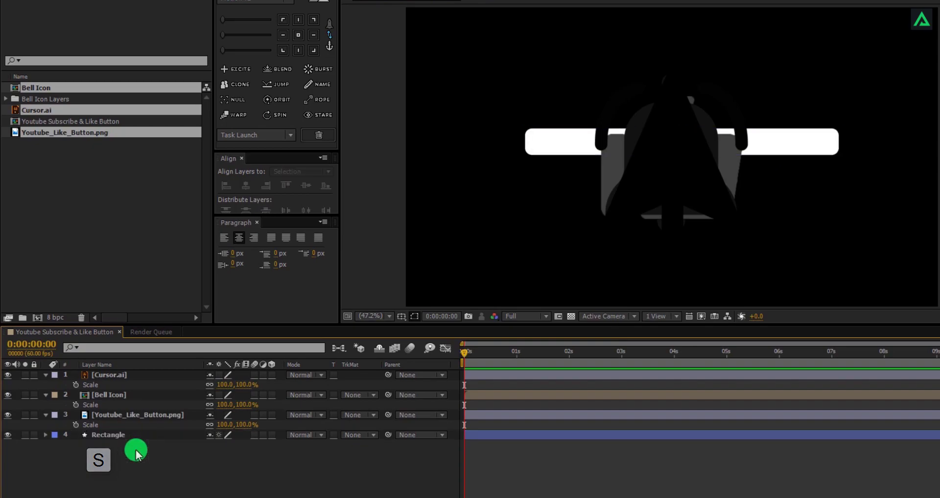
Scale the Bell Icon layer down to 30% and move it toward the right end of the white bar.
{"action": "left_click", "coordinate": [127, 401]}
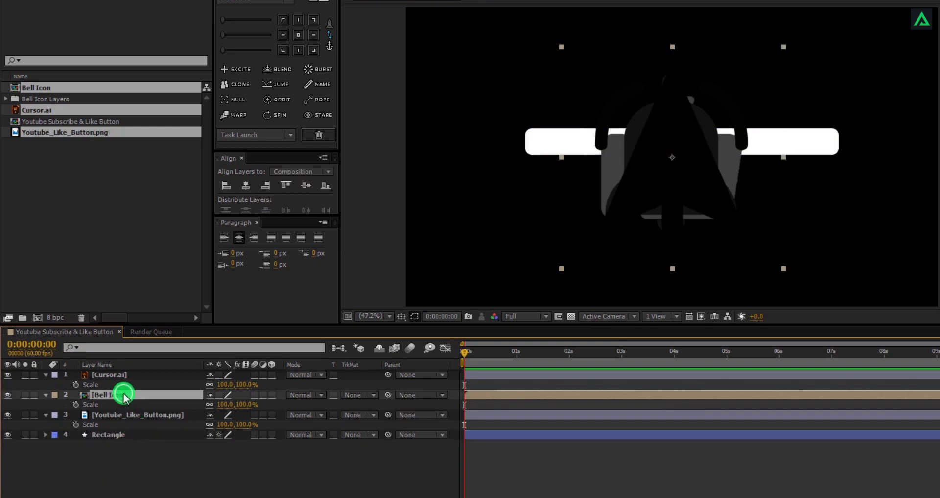
{"action": "left_click_drag", "start_coordinate": [248, 405], "coordinate": [210, 406]}
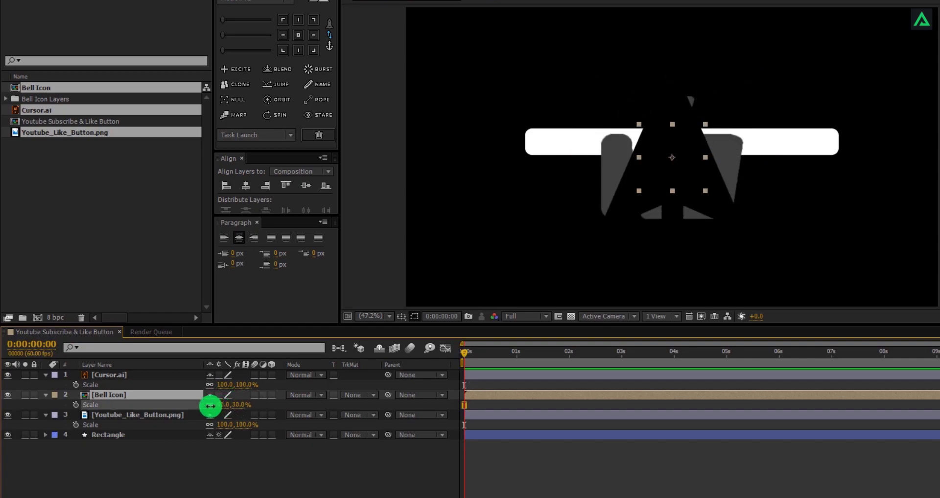
{"action": "left_click_drag", "start_coordinate": [696, 165], "coordinate": [813, 154]}
Set the Bell Icon layer's Scale to 8%.
{"action": "mouse_move", "coordinate": [235, 405]}
{"action": "left_mouse_down"}
{"action": "mouse_move", "coordinate": [225, 406]}
{"action": "mouse_move", "coordinate": [240, 409]}
{"action": "left_mouse_up"}
{"action": "left_click", "coordinate": [240, 405]}
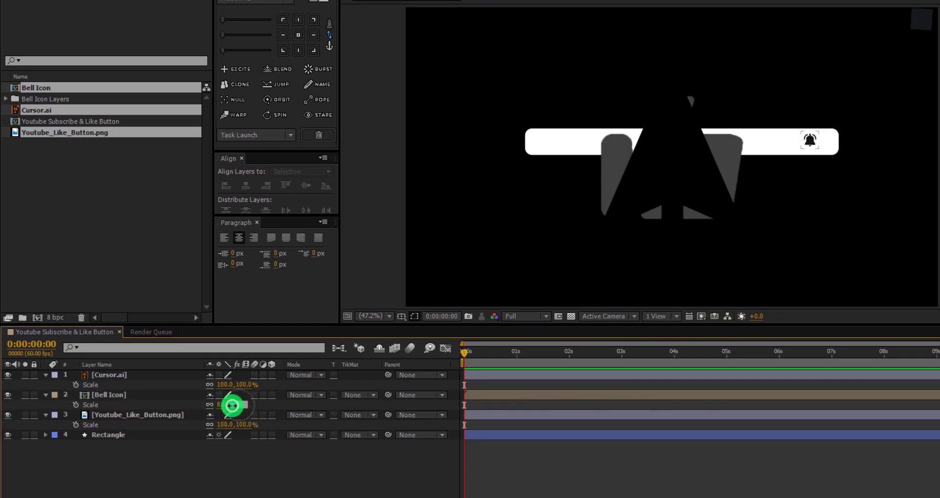
{"action": "type", "text": "9"}
{"action": "key", "text": "Return"}
{"action": "type", "text": "8"}
{"action": "key", "text": "Return"}
Fine-tune the bell's placement inside the right end of the white bar and collapse the Bell Icon layer's properties.
{"action": "left_click", "coordinate": [809, 142]}
{"action": "left_click", "coordinate": [388, 456]}
{"action": "left_click", "coordinate": [821, 142]}
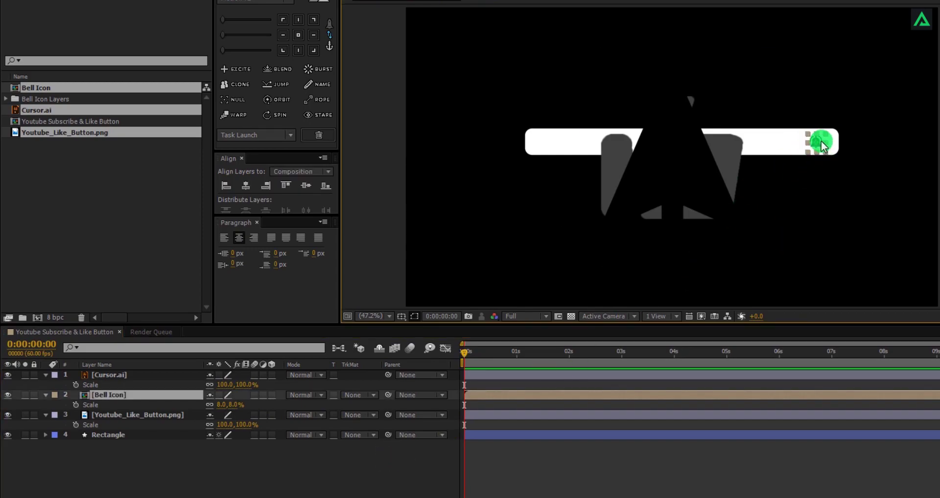
{"action": "left_click", "coordinate": [336, 455]}
{"action": "left_click", "coordinate": [46, 395]}
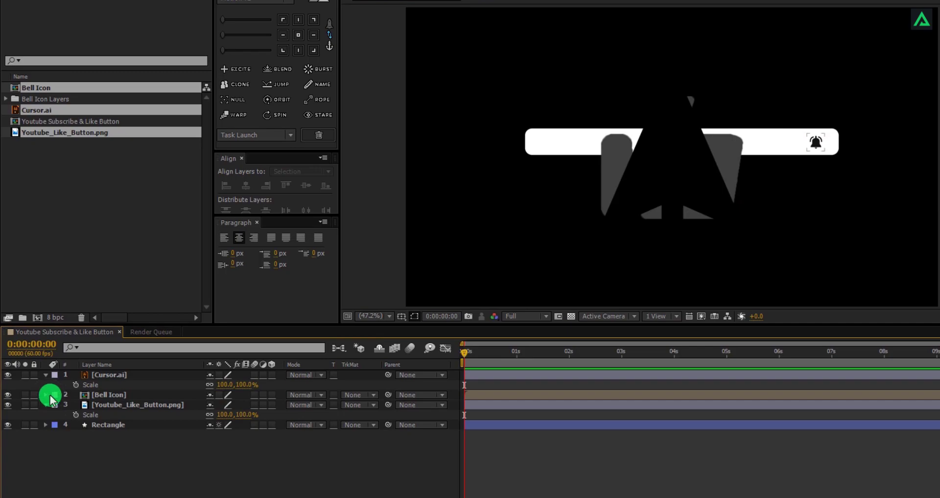
Scale the Youtube_Like_Button.png layer down to 9% and move it onto the left part of the white bar.
{"action": "left_click", "coordinate": [112, 376]}
{"action": "left_click", "coordinate": [122, 406]}
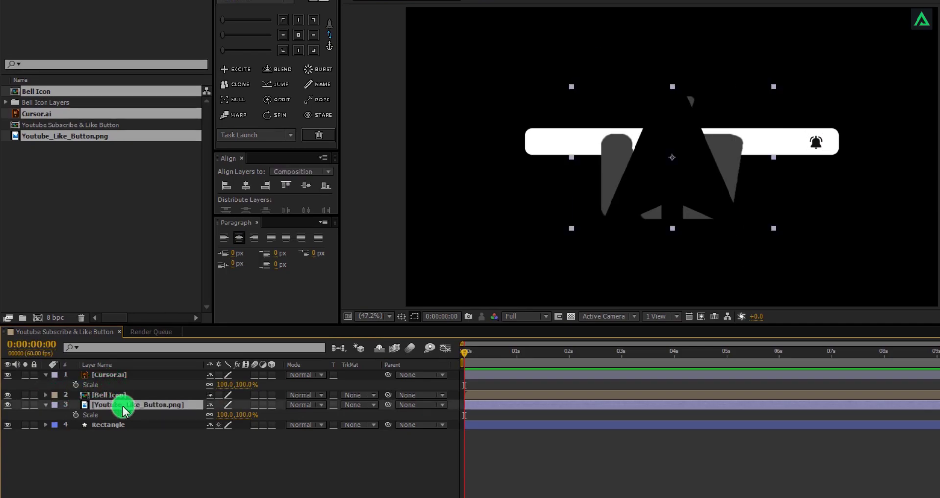
{"action": "left_click_drag", "start_coordinate": [243, 415], "coordinate": [232, 414]}
{"action": "left_click_drag", "start_coordinate": [617, 164], "coordinate": [517, 147]}
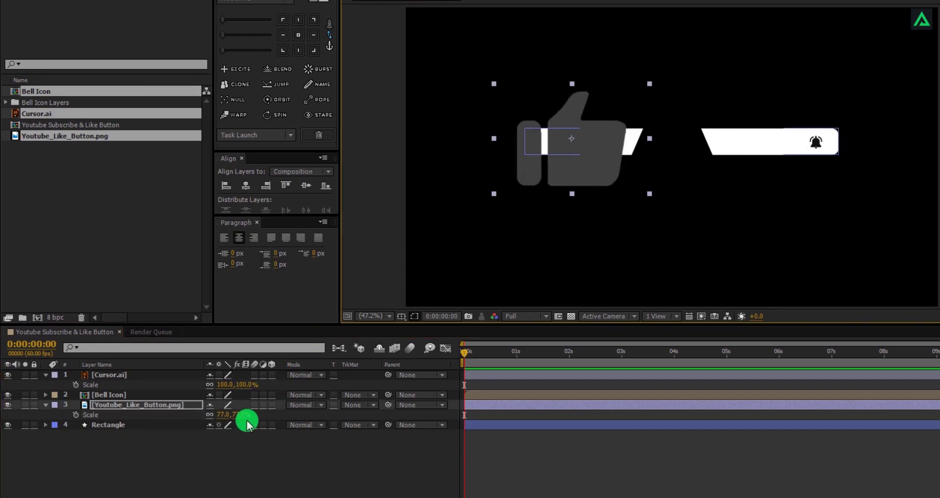
{"action": "left_click_drag", "start_coordinate": [233, 413], "coordinate": [204, 417]}
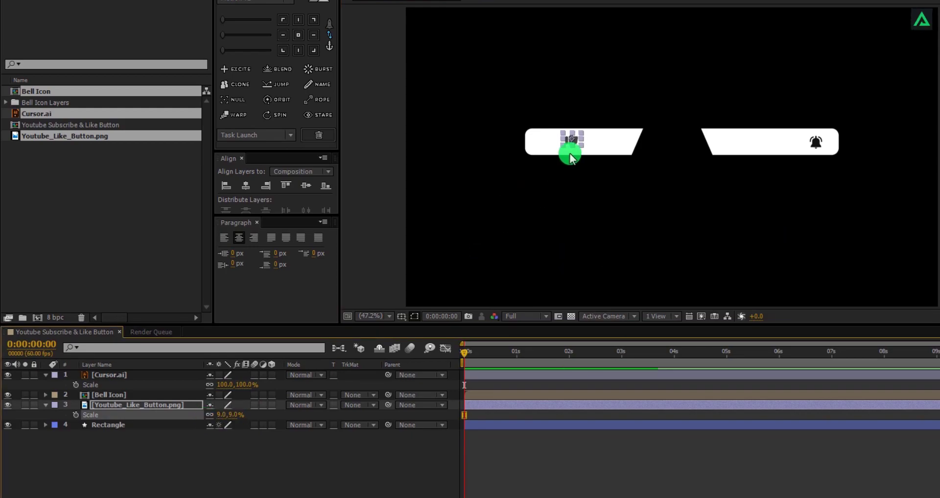
Position the like icon close to the left end of the white bar and deselect it.
{"action": "left_click_drag", "start_coordinate": [572, 141], "coordinate": [561, 142]}
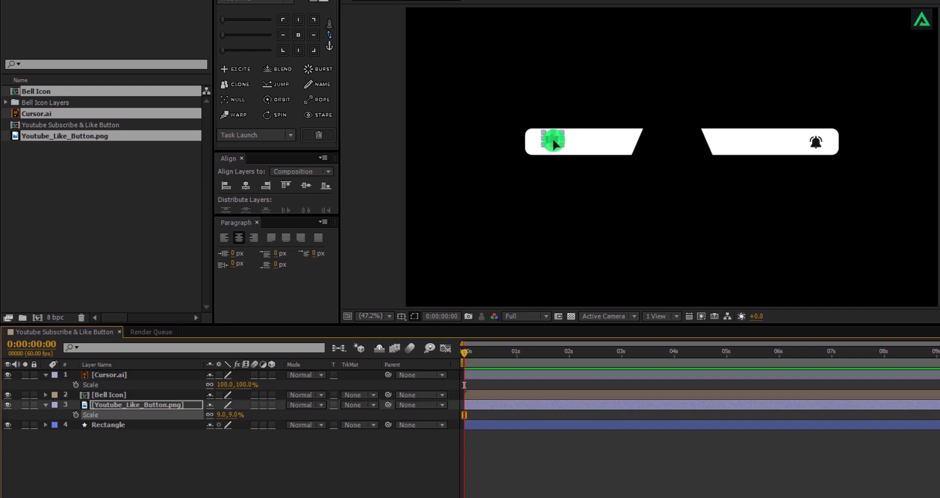
{"action": "left_click", "coordinate": [340, 442]}
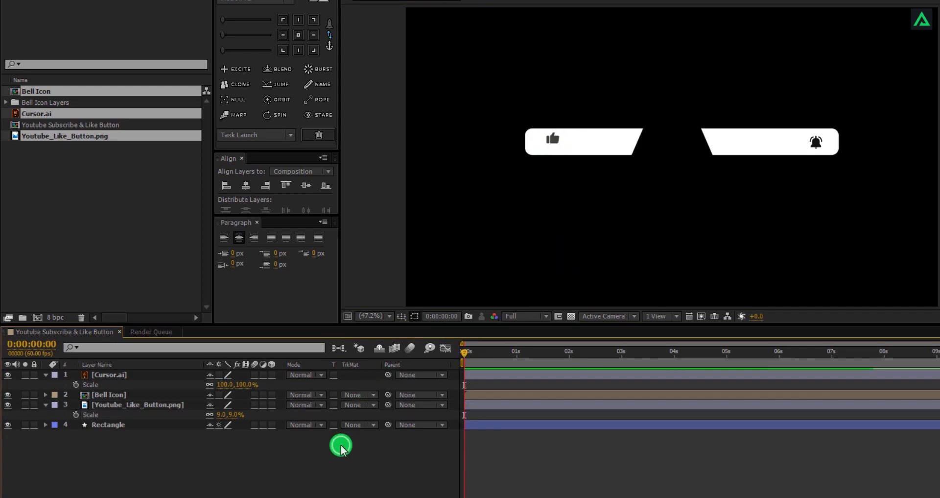
{"action": "left_click", "coordinate": [556, 142]}
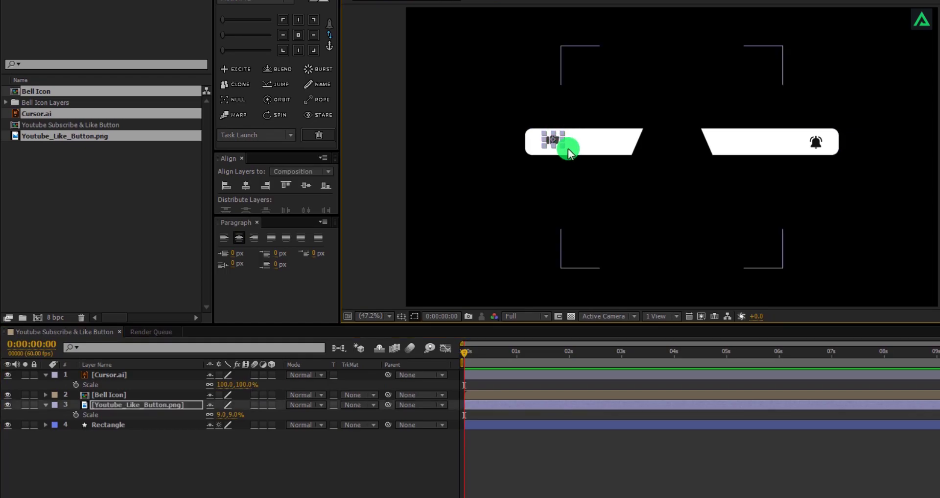
{"action": "left_click", "coordinate": [373, 434]}
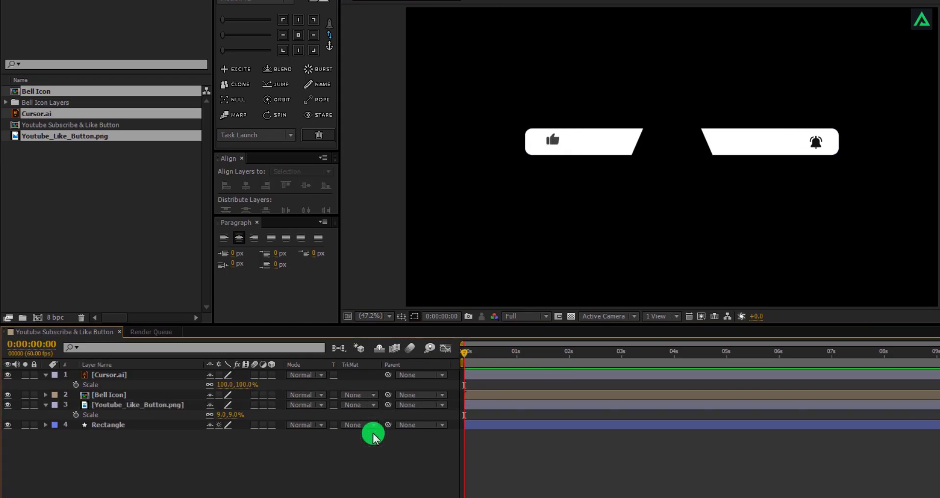
Scale the Cursor.ai layer down to 32% and show the transparency grid behind the composition.
{"action": "left_click", "coordinate": [146, 375]}
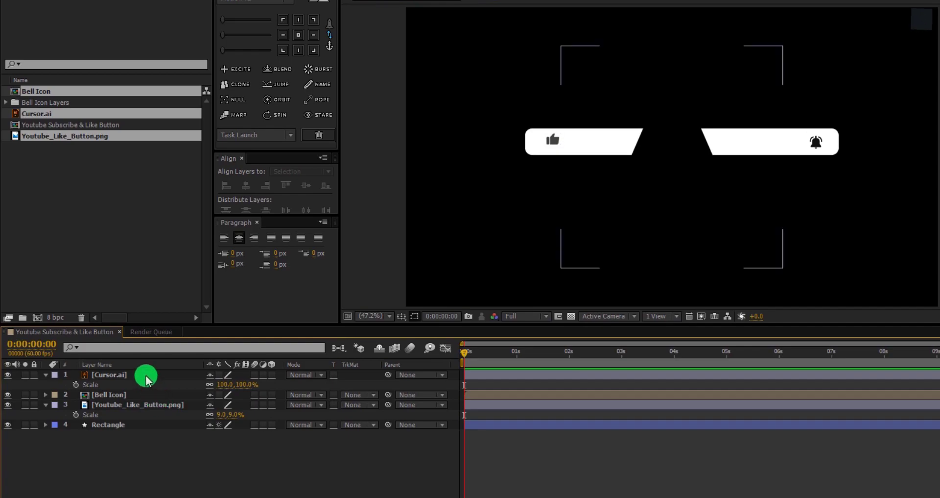
{"action": "left_click", "coordinate": [146, 376]}
{"action": "left_click_drag", "start_coordinate": [247, 387], "coordinate": [210, 384]}
{"action": "left_click", "coordinate": [341, 351]}
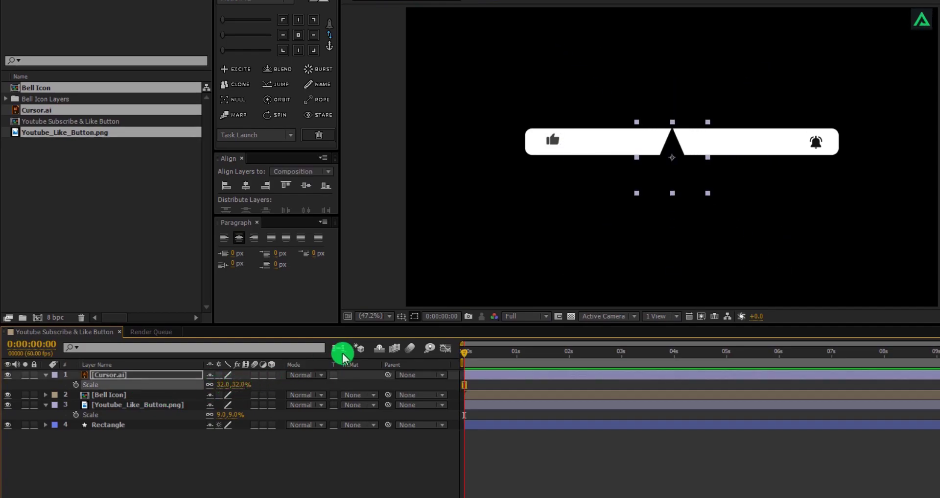
{"action": "left_click", "coordinate": [571, 316]}
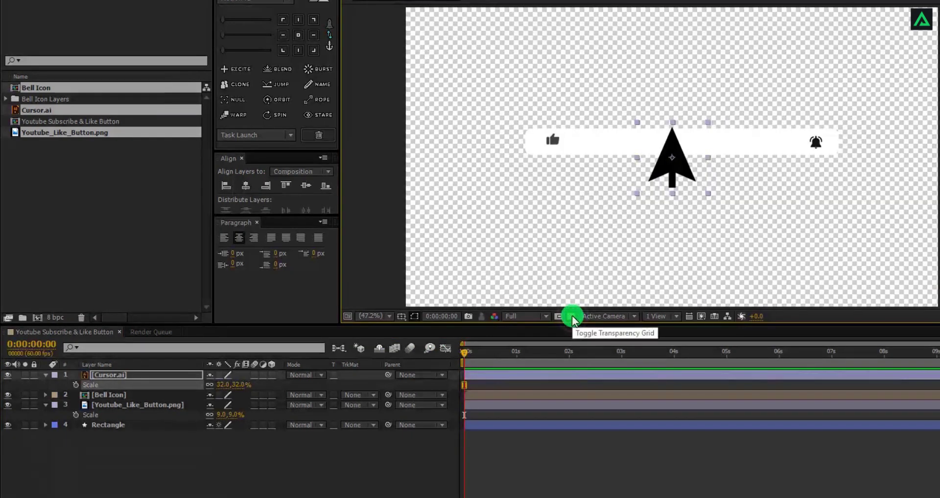
Set the Cursor.ai layer's Scale to 7%.
{"action": "left_click_drag", "start_coordinate": [242, 386], "coordinate": [225, 383]}
{"action": "left_click", "coordinate": [224, 384]}
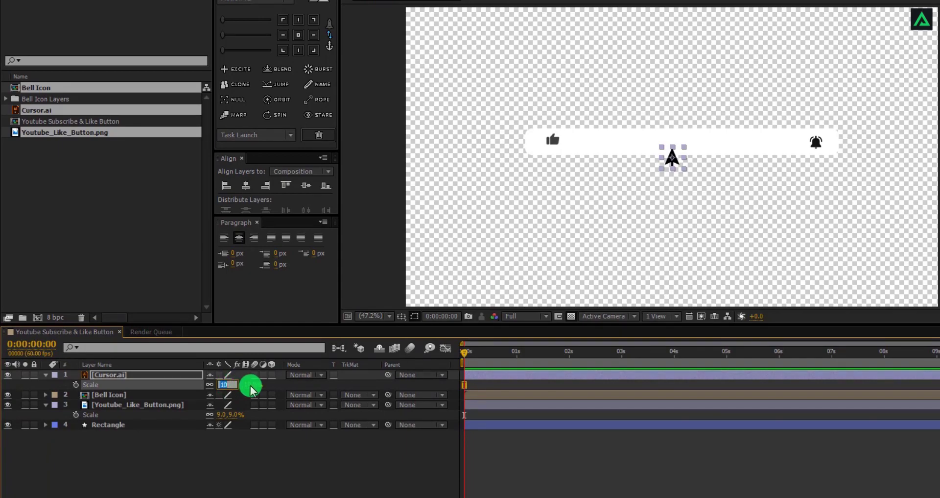
{"action": "left_click", "coordinate": [249, 386]}
{"action": "left_click", "coordinate": [244, 386]}
{"action": "type", "text": "7"}
{"action": "key", "text": "Return"}
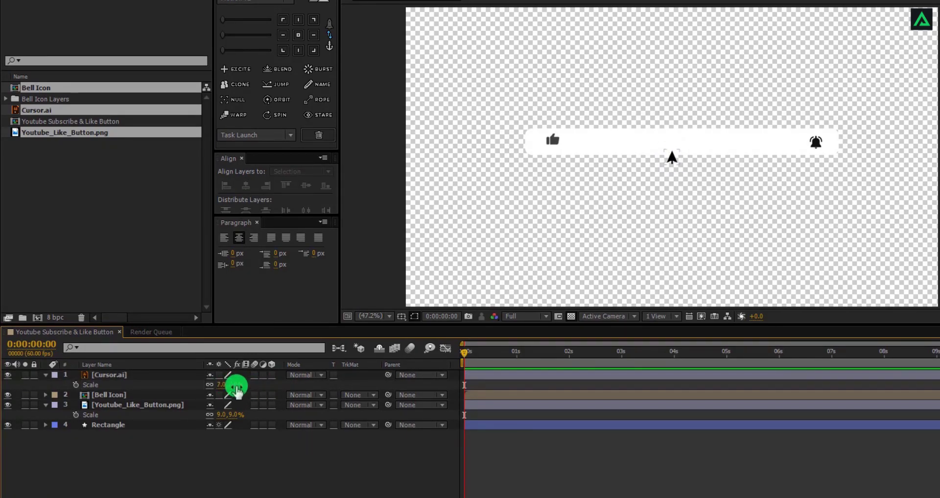
Set the Cursor.ai layer's Scale to 6%.
{"action": "left_click", "coordinate": [238, 384]}
{"action": "type", "text": "6"}
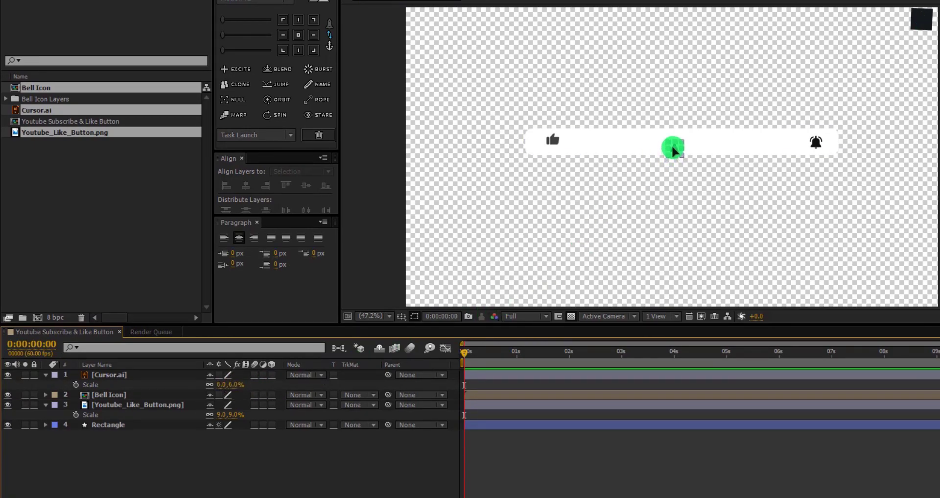
{"action": "left_click", "coordinate": [672, 147]}
Set the Cursor.ai layer's Rotation to -20° and collapse the properties of the cursor and like button layers.
{"action": "left_click", "coordinate": [157, 377]}
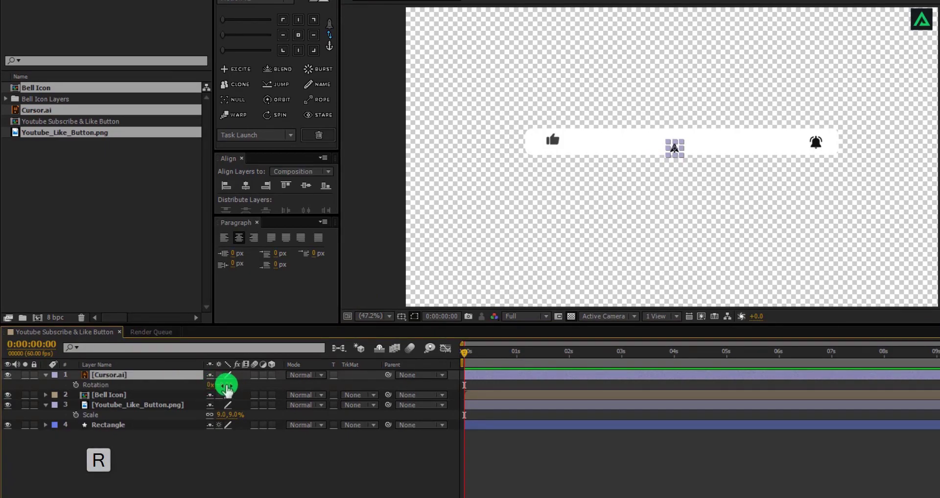
{"action": "left_click", "coordinate": [227, 385]}
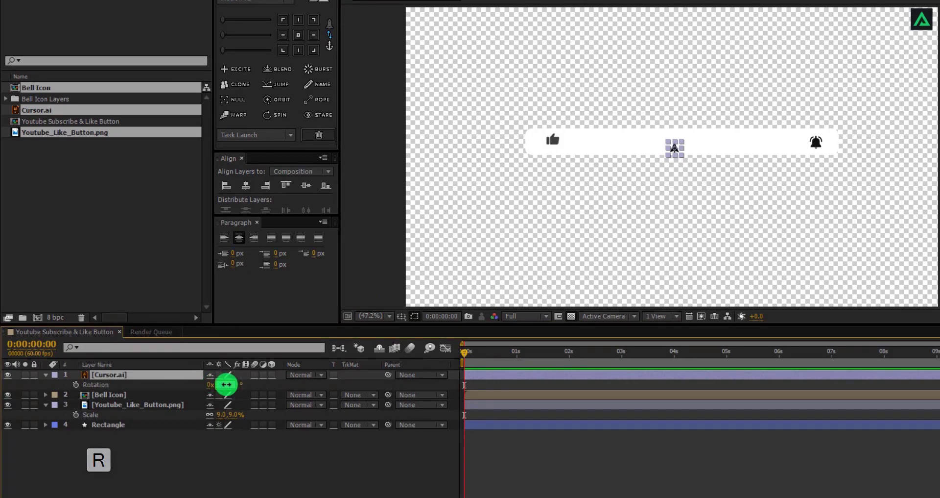
{"action": "type", "text": "-15"}
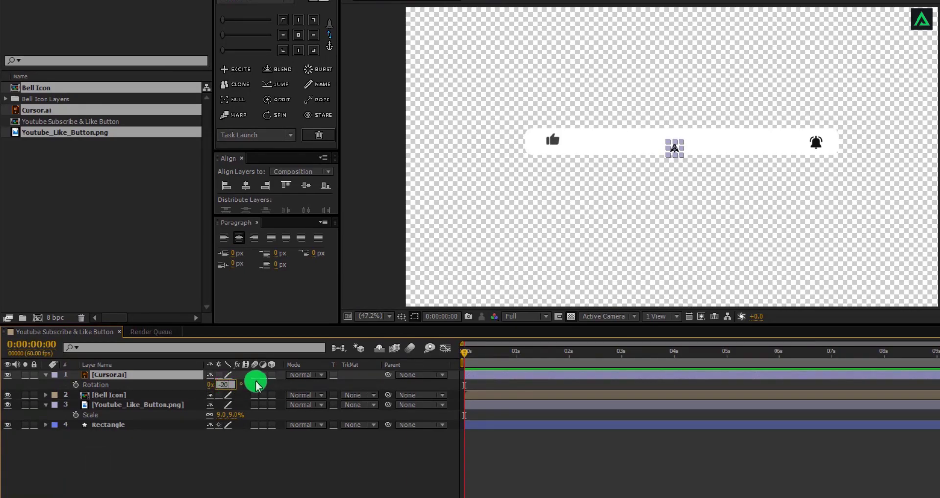
{"action": "left_click", "coordinate": [257, 384]}
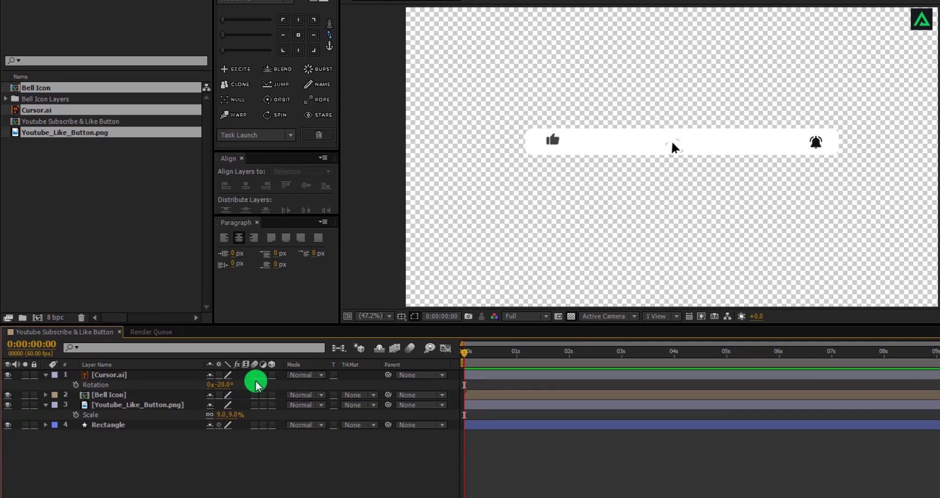
{"action": "left_click", "coordinate": [46, 375]}
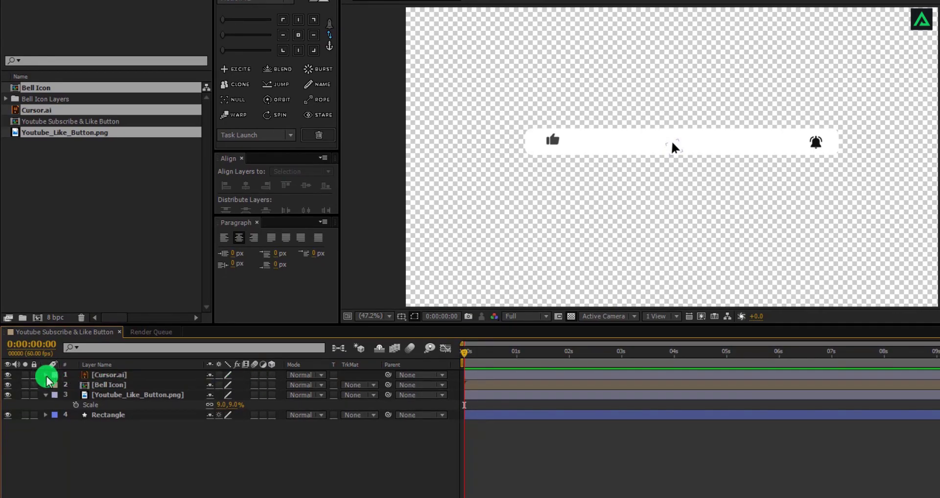
{"action": "left_click", "coordinate": [46, 395]}
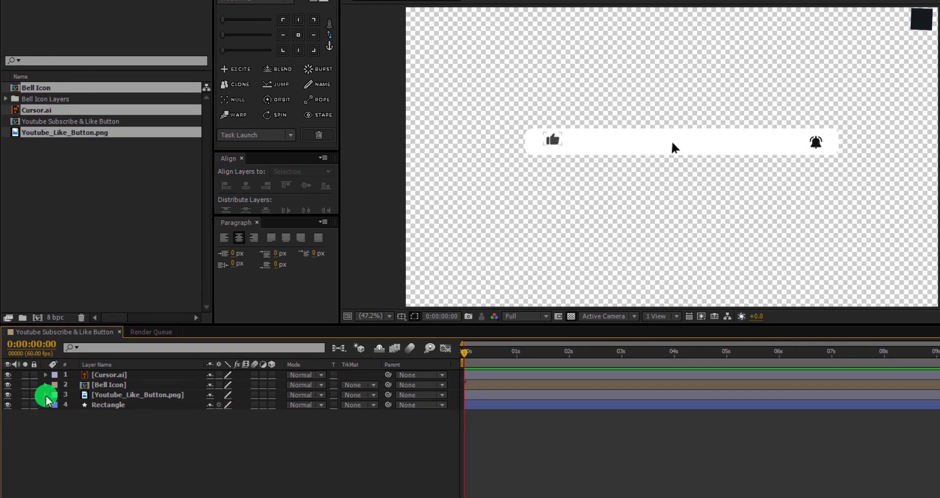
Rename the Youtube_Like_Button.png layer as Like Button up.
{"action": "left_click", "coordinate": [98, 396]}
{"action": "key", "text": "Return"}
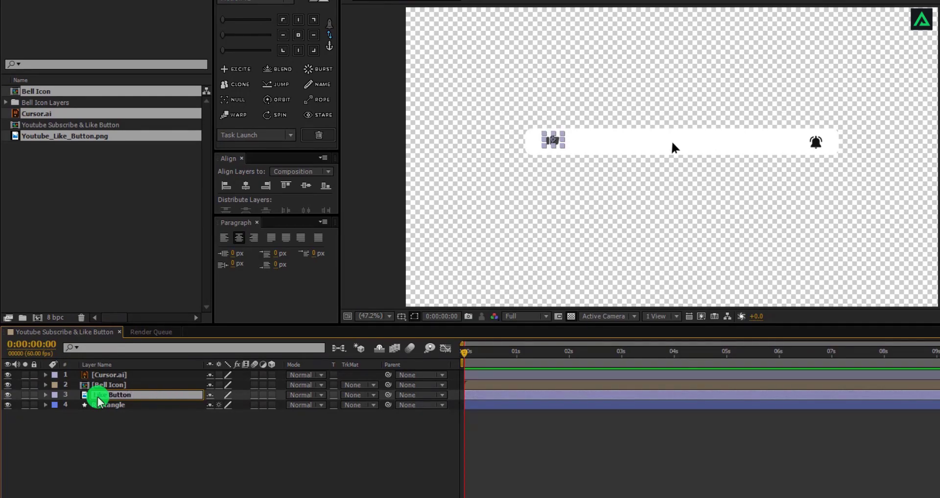
{"action": "key", "text": "Return"}
Duplicate the Like Button up layer and rename the copy as Like Button down.
{"action": "key", "text": "ctrl+d"}
{"action": "key", "text": "End"}
{"action": "key", "text": "BackSpace"}
{"action": "key", "text": "BackSpace"}
{"action": "key", "text": "BackSpace"}
{"action": "key", "text": "BackSpace"}
{"action": "key", "text": "BackSpace"}
{"action": "type", "text": "down"}
{"action": "key", "text": "Return"}
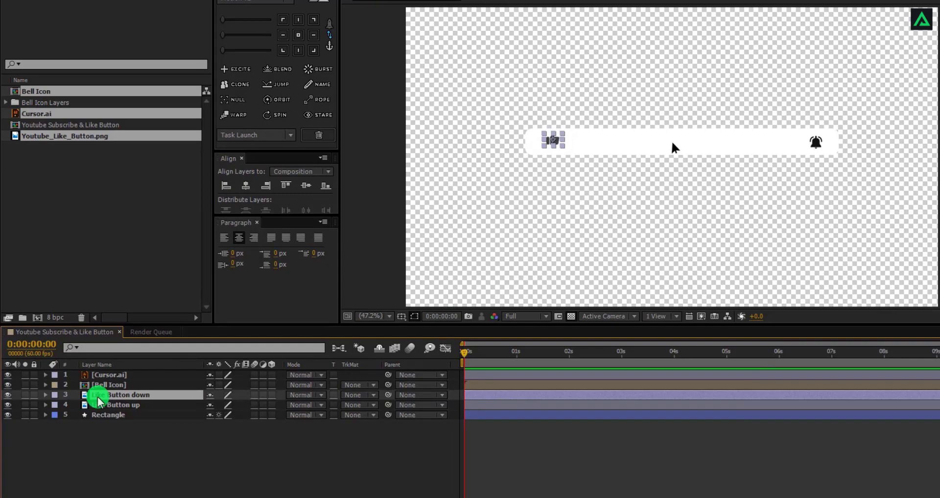
Shift the Like Button down layer horizontally to the right so it sits beside the original like icon on the white bar.
{"action": "key", "text": "shift+Right"}
{"action": "key", "text": "shift+Right"}
{"action": "key", "text": "shift+Right"}
{"action": "key", "text": "shift+Right"}
{"action": "key", "text": "shift+Right"}
{"action": "key", "text": "shift+Right"}
{"action": "key", "text": "shift+Right"}
{"action": "key", "text": "shift+Right"}
{"action": "key", "text": "shift+Right"}
{"action": "key", "text": "shift+Right"}
{"action": "key", "text": "shift+Right"}
{"action": "key", "text": "shift+Right"}
{"action": "key", "text": "shift+Right"}
{"action": "key", "text": "shift+Right"}
{"action": "key", "text": "shift+Right"}
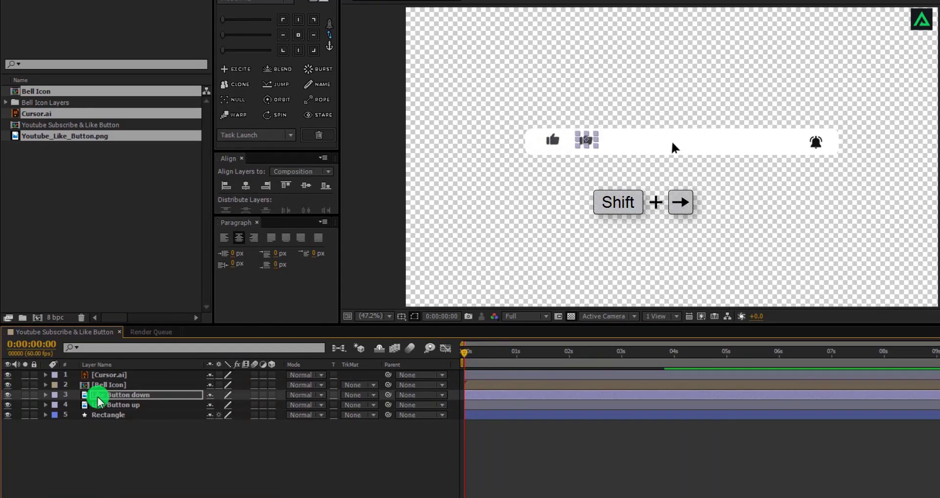
Rotate the Like Button down layer to 180° and nudge it slightly downward.
{"action": "key", "text": "r"}
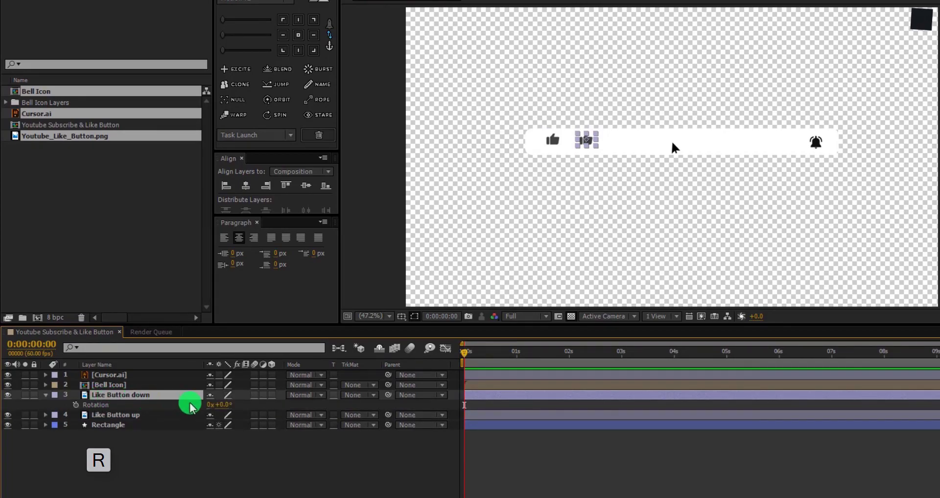
{"action": "left_click", "coordinate": [224, 404]}
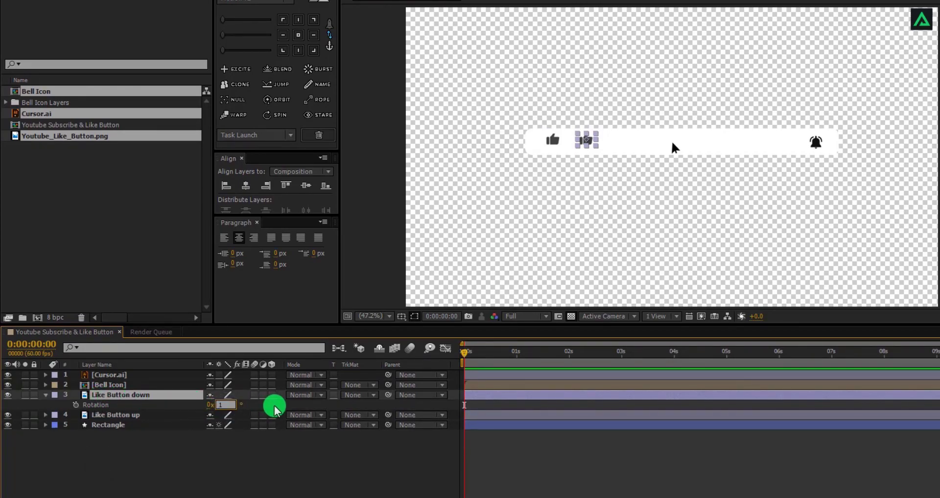
{"action": "left_click", "coordinate": [275, 407]}
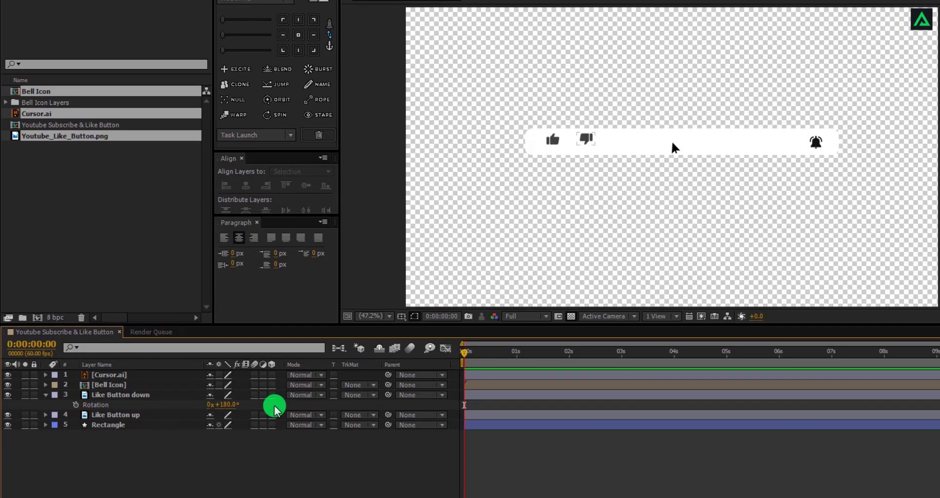
{"action": "left_click", "coordinate": [46, 395]}
{"action": "left_click", "coordinate": [103, 394]}
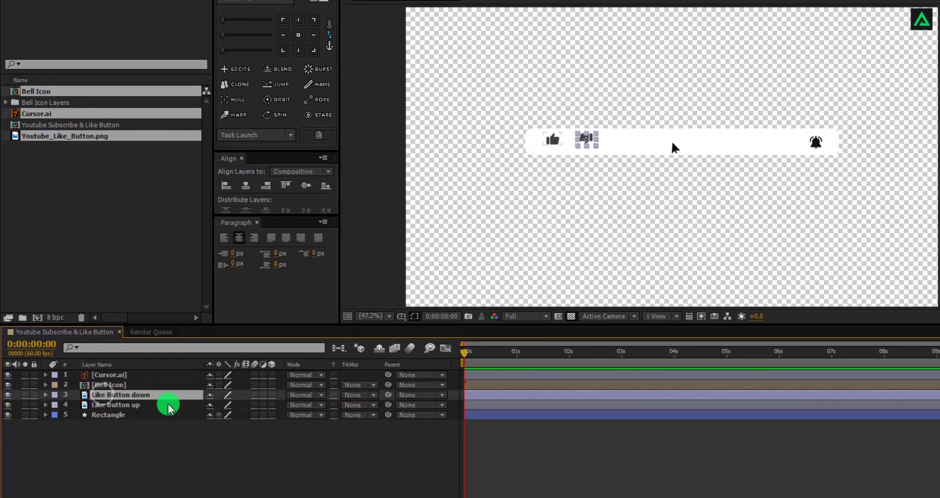
{"action": "key", "text": "Return"}
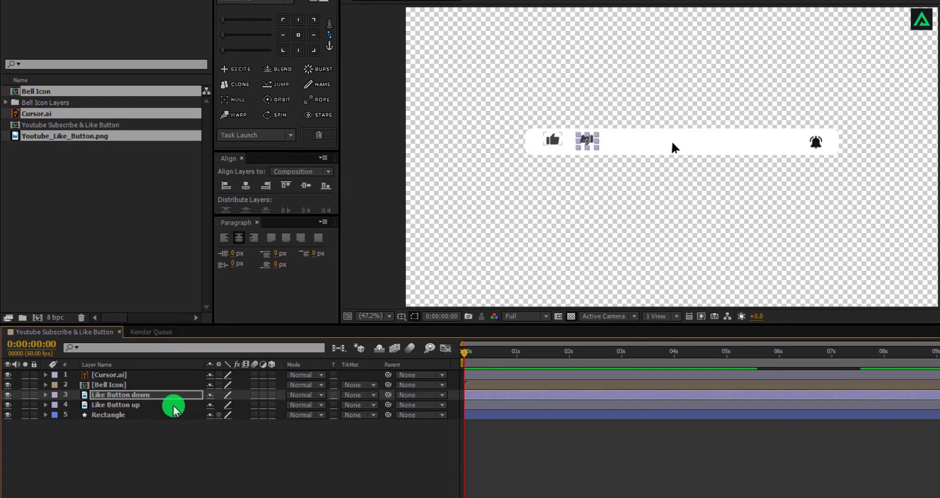
{"action": "left_click", "coordinate": [194, 458]}
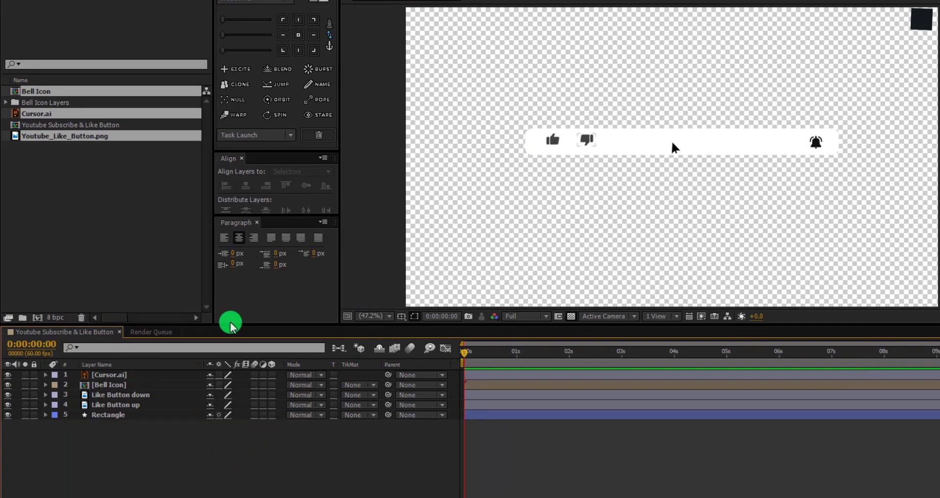
Add a text layer reading LIKE over the thumbs-up icon on the white bar.
{"action": "left_click", "coordinate": [154, 203]}
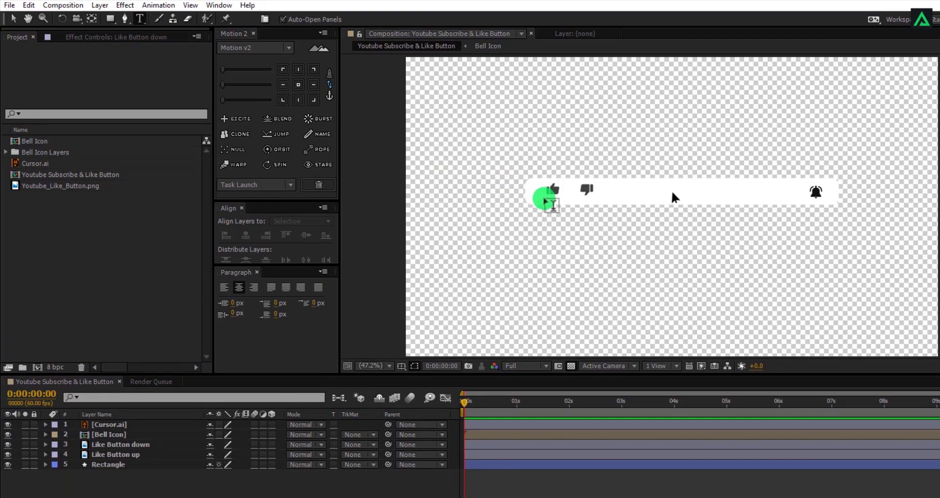
{"action": "left_click", "coordinate": [550, 199]}
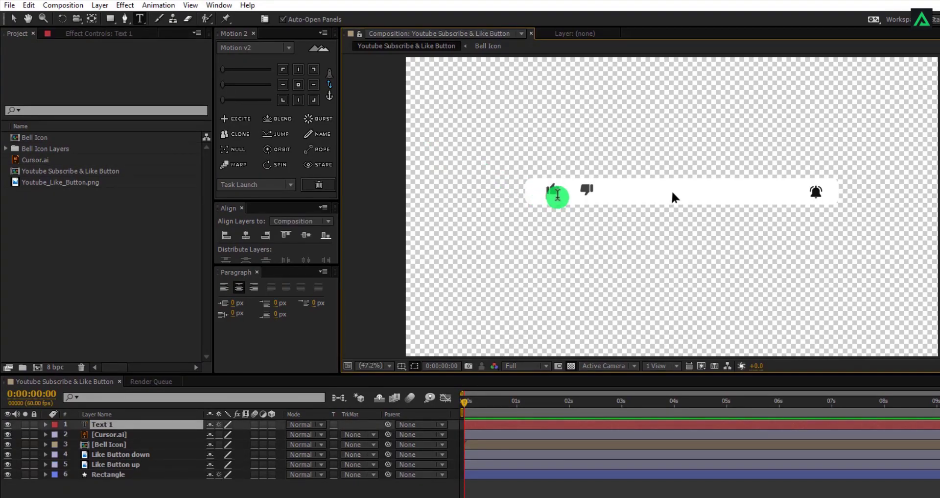
{"action": "type", "text": "Like"}
{"action": "left_click", "coordinate": [13, 19]}
Move the LIKE text down and to the right so it sits beneath the thumbs-up icon.
{"action": "scroll", "coordinate": [560, 210], "scroll_direction": "up", "scroll_amount": 1}
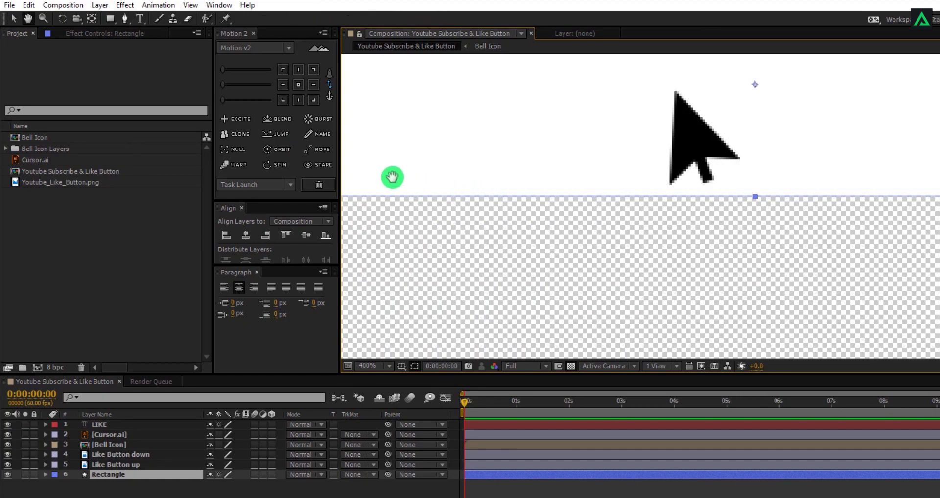
{"action": "left_click_drag", "start_coordinate": [434, 187], "coordinate": [788, 293]}
{"action": "left_click_drag", "start_coordinate": [414, 234], "coordinate": [680, 243]}
{"action": "left_click_drag", "start_coordinate": [369, 242], "coordinate": [532, 243]}
{"action": "key", "text": "v"}
{"action": "left_click", "coordinate": [503, 256]}
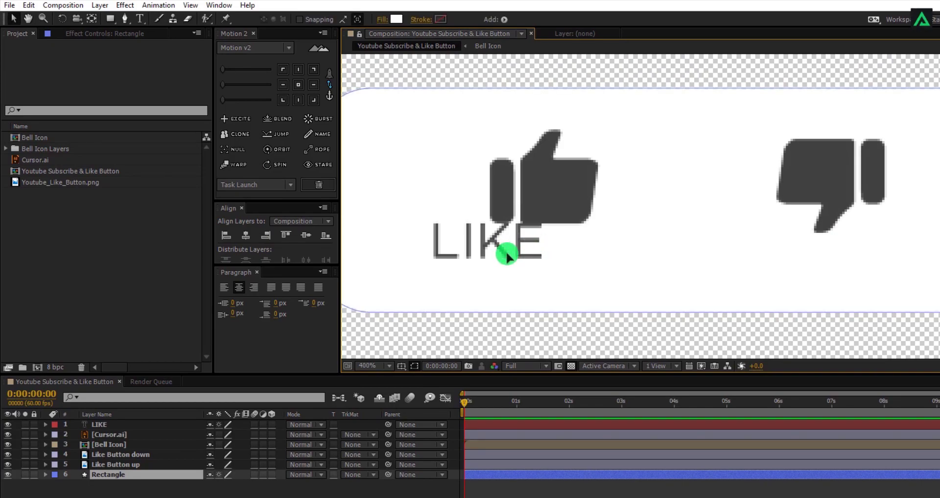
{"action": "left_click", "coordinate": [140, 465]}
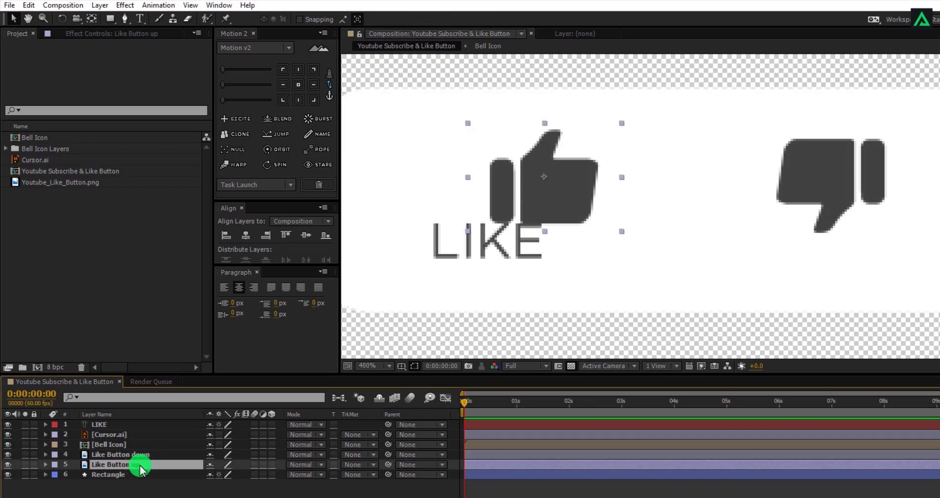
{"action": "left_click", "coordinate": [136, 434]}
{"action": "left_click", "coordinate": [134, 427]}
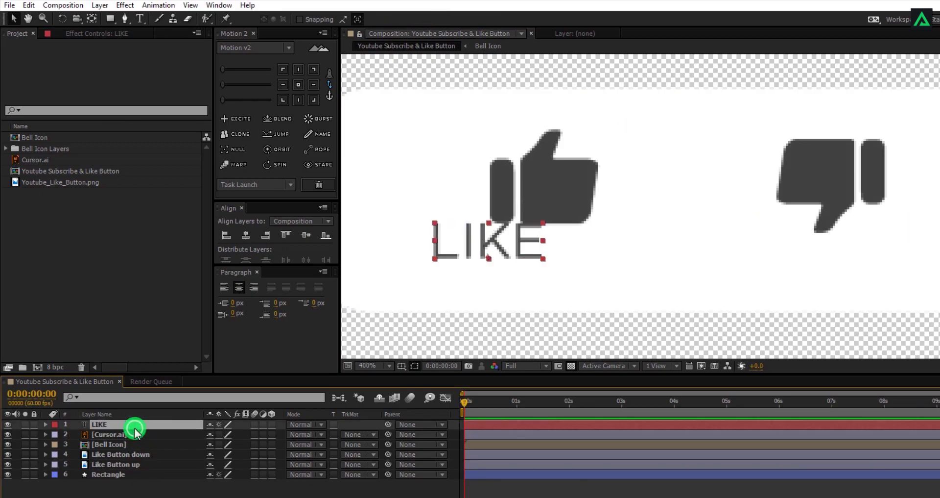
{"action": "key", "text": "Down"}
{"action": "key", "text": "Down"}
{"action": "key", "text": "shift+Down"}
{"action": "key", "text": "shift+Down"}
{"action": "key", "text": "shift+Down"}
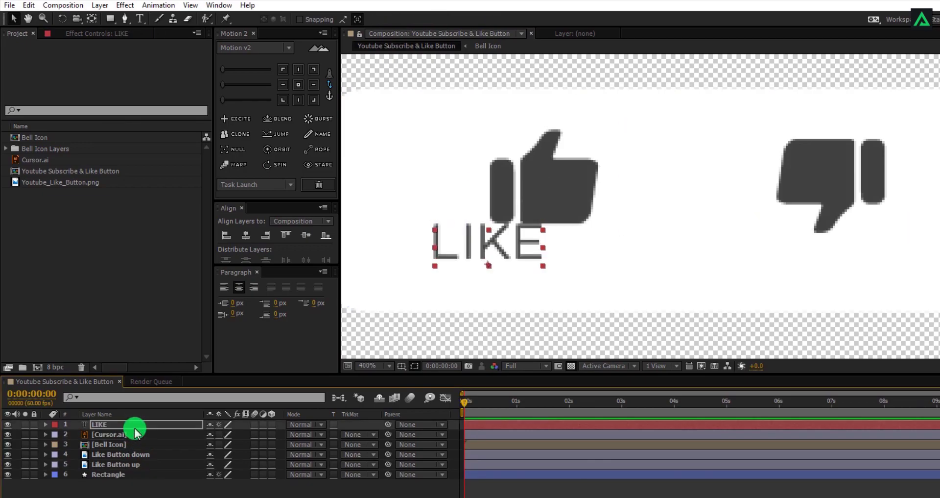
{"action": "key", "text": "Right"}
{"action": "key", "text": "Right"}
{"action": "key", "text": "shift+Right"}
{"action": "key", "text": "shift+Right"}
{"action": "key", "text": "shift+Right"}
{"action": "key", "text": "shift+Right"}
{"action": "key", "text": "shift+Right"}
{"action": "key", "text": "shift+Right"}
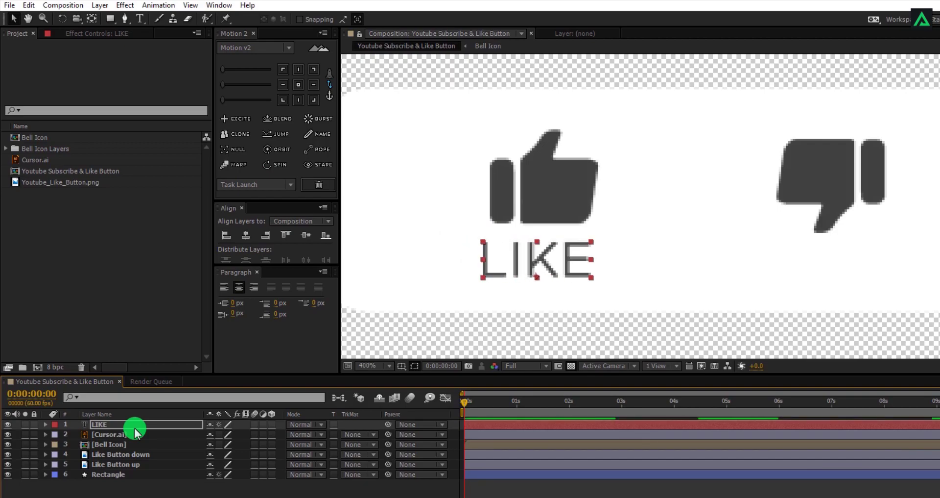
Fine-tune the LIKE text by nudging it slightly further down and to the right under the thumbs-up icon.
{"action": "key", "text": "Down"}
{"action": "key", "text": "Down"}
{"action": "key", "text": "Down"}
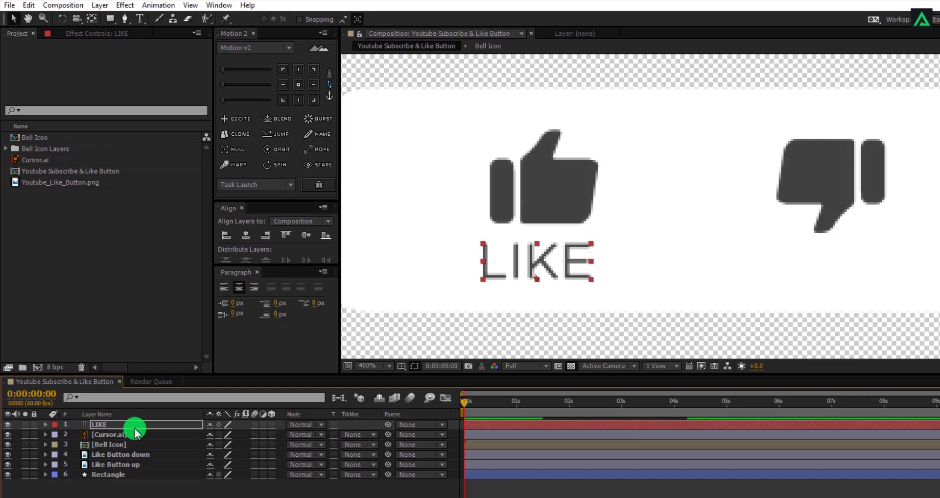
{"action": "key", "text": "Right"}
{"action": "key", "text": "Right"}
{"action": "key", "text": "Right"}
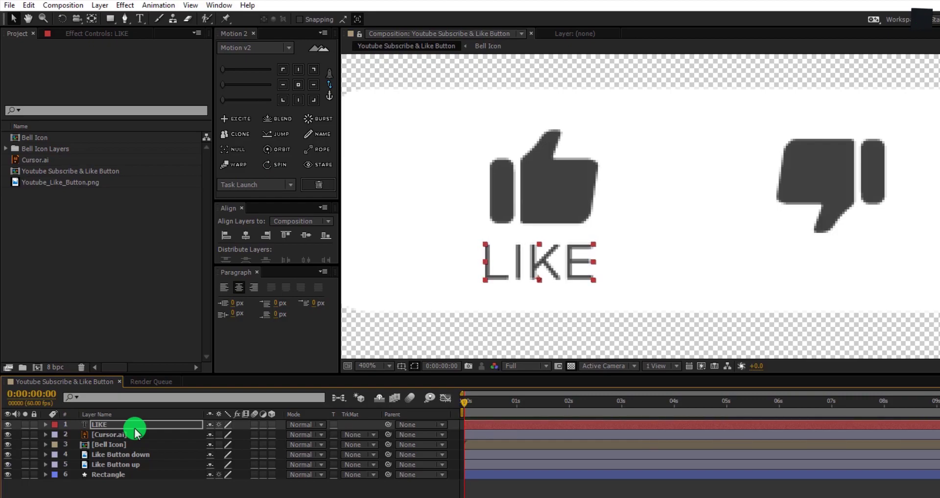
Duplicate the LIKE text layer and change the copy's text to DISLIKE.
{"action": "left_click", "coordinate": [134, 427]}
{"action": "key", "text": "ctrl+d"}
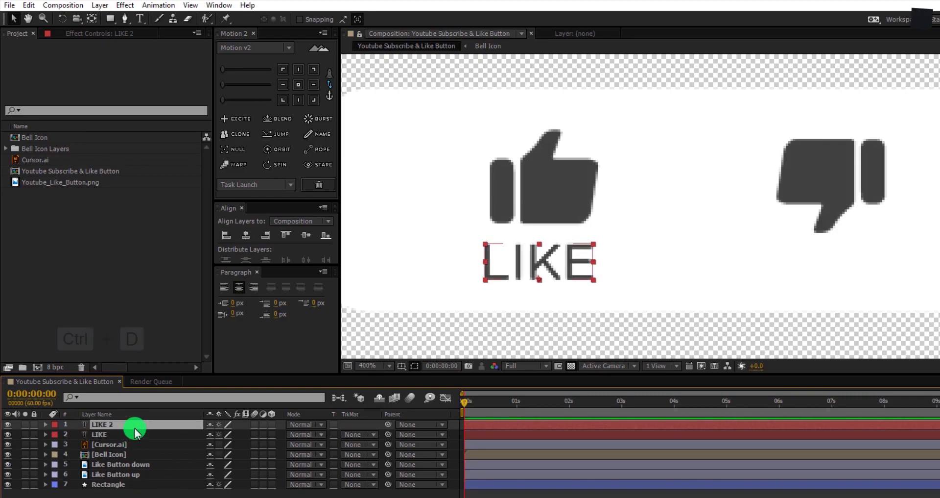
{"action": "double_click", "coordinate": [134, 427]}
{"action": "type", "text": "DISLIKE"}
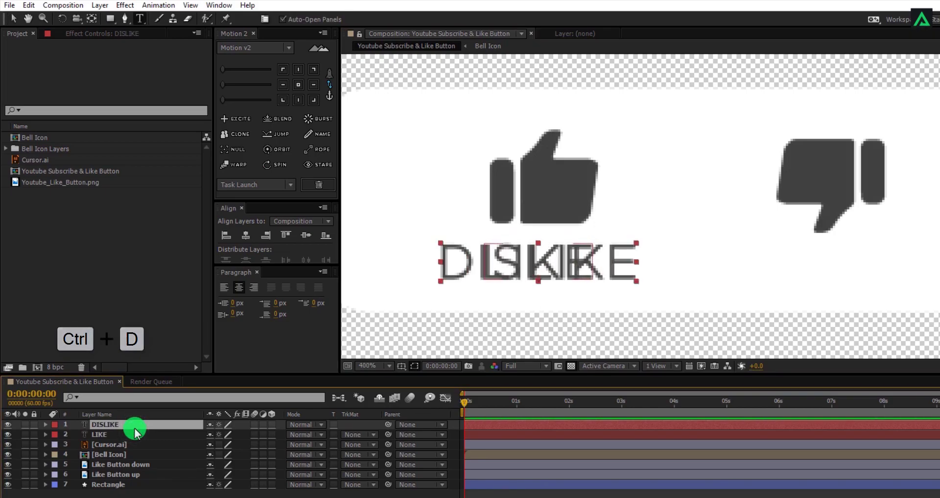
Shift the DISLIKE text horizontally to the right beneath the thumbs-down icon and deselect it.
{"action": "key", "text": "shift+Right"}
{"action": "key", "text": "shift+Right"}
{"action": "key", "text": "shift+Right"}
{"action": "key", "text": "shift+Right"}
{"action": "key", "text": "shift+Right"}
{"action": "key", "text": "shift+Right"}
{"action": "key", "text": "shift+Right"}
{"action": "key", "text": "shift+Right"}
{"action": "key", "text": "shift+Right"}
{"action": "key", "text": "shift+Right"}
{"action": "key", "text": "shift+Right"}
{"action": "key", "text": "shift+Right"}
{"action": "key", "text": "shift+Right"}
{"action": "key", "text": "shift+Right"}
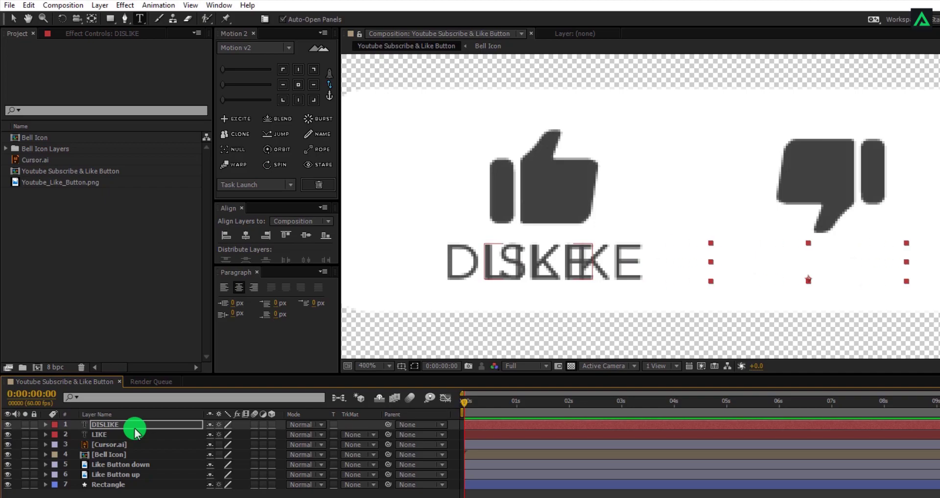
{"action": "left_click", "coordinate": [128, 493]}
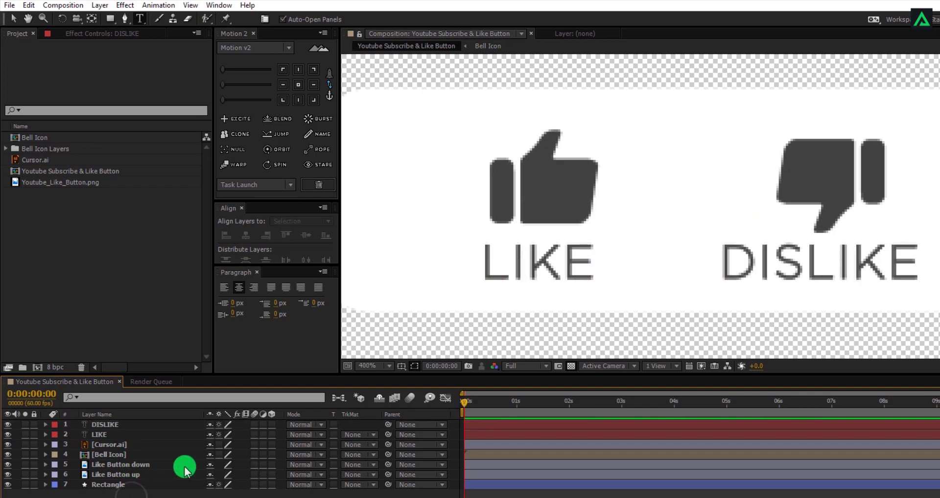
Set the font size of both the LIKE and DISLIKE text layers to 16 px.
{"action": "left_click", "coordinate": [367, 365]}
{"action": "left_click", "coordinate": [379, 391]}
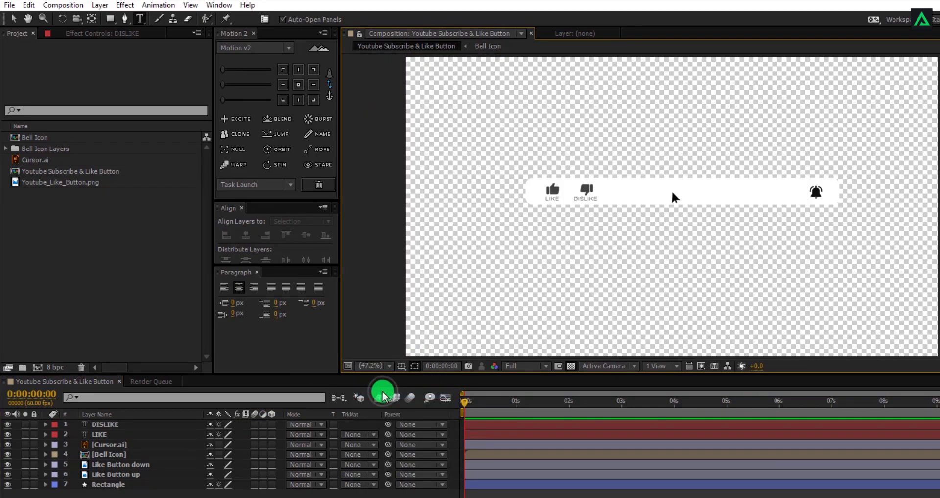
{"action": "left_click", "coordinate": [126, 434]}
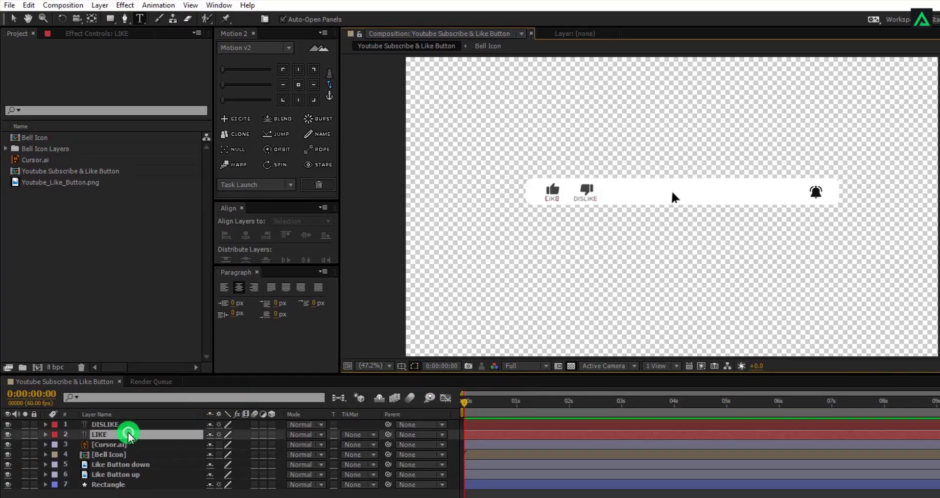
{"action": "left_click", "coordinate": [129, 424], "text": "ctrl"}
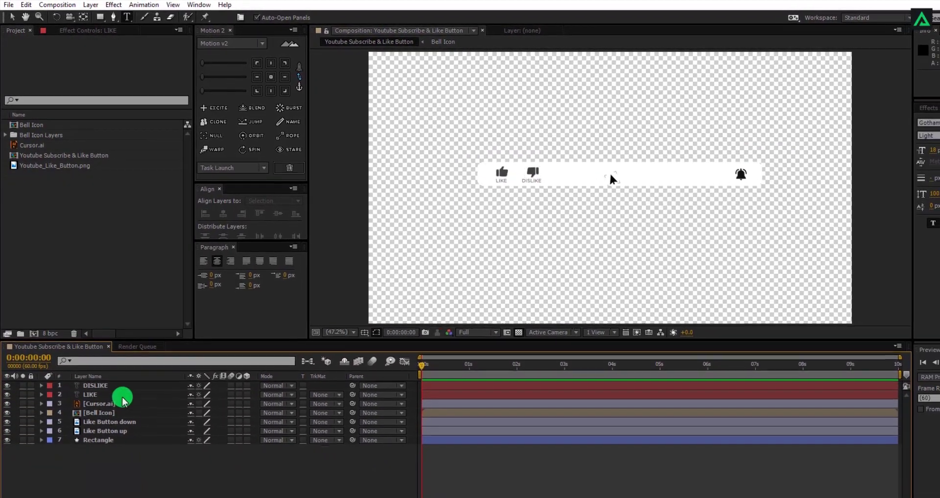
{"action": "left_click", "coordinate": [123, 395]}
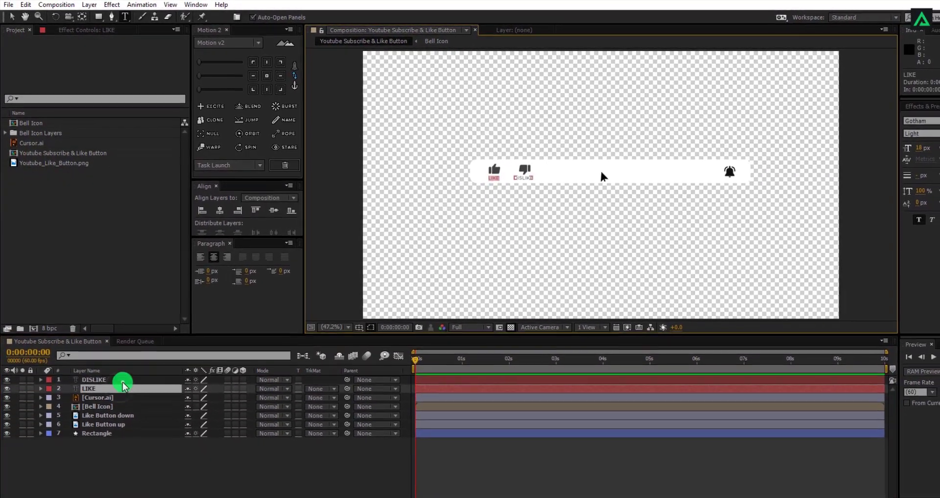
{"action": "left_click", "coordinate": [123, 386], "text": "shift"}
{"action": "left_click", "coordinate": [933, 150]}
{"action": "type", "text": "16"}
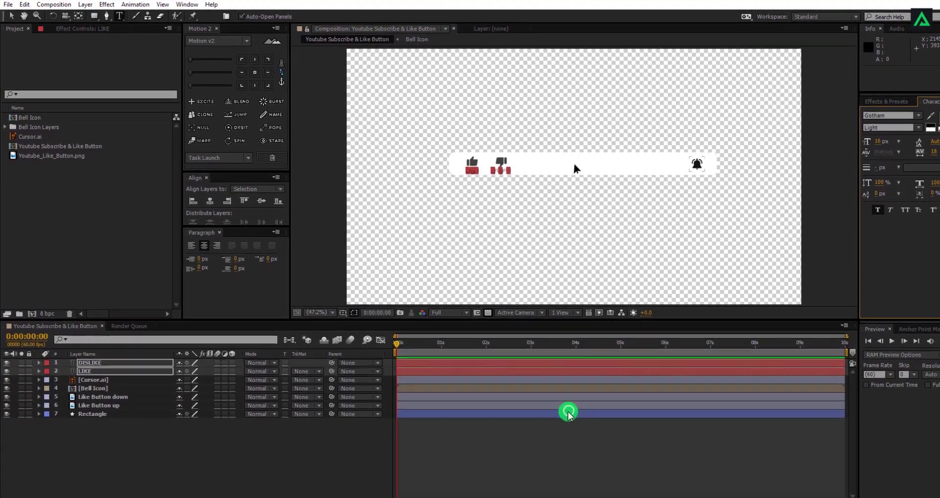
Add a SUBSCRIBE text layer on the white bar, between the cursor and the bell icon.
{"action": "left_click", "coordinate": [568, 418]}
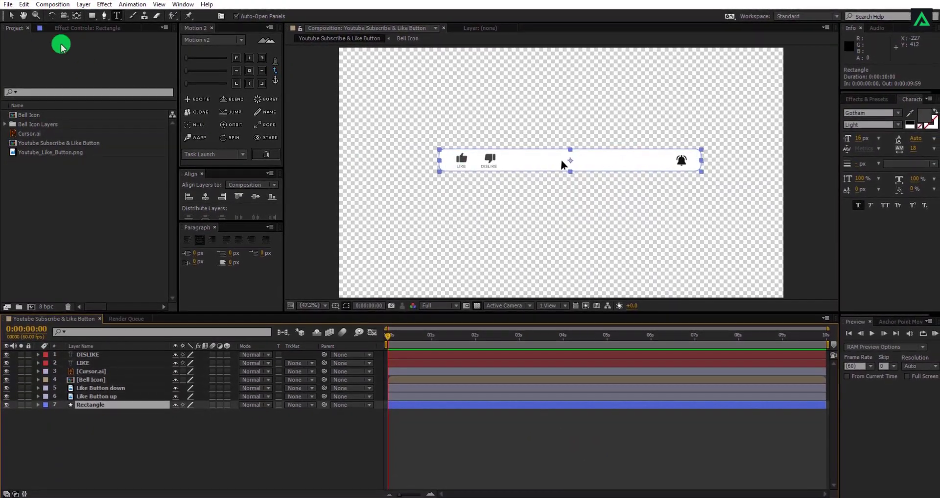
{"action": "left_click", "coordinate": [11, 15]}
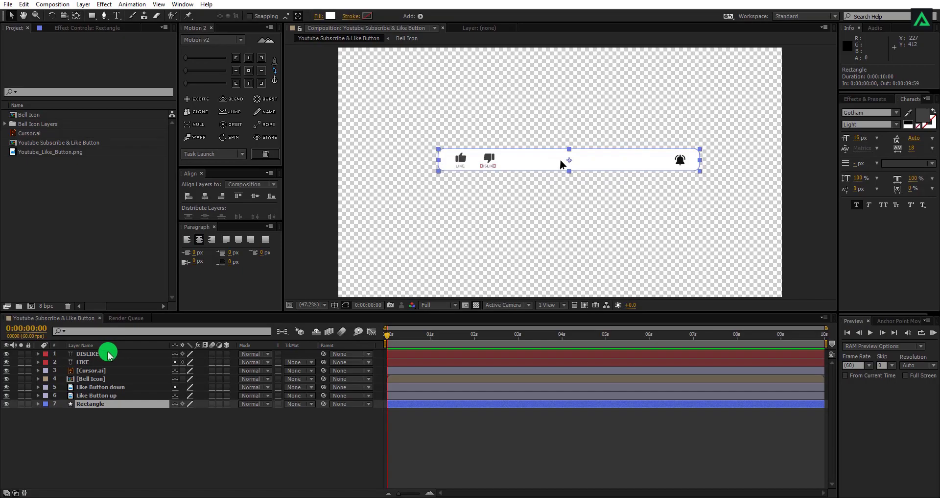
{"action": "left_click", "coordinate": [118, 15]}
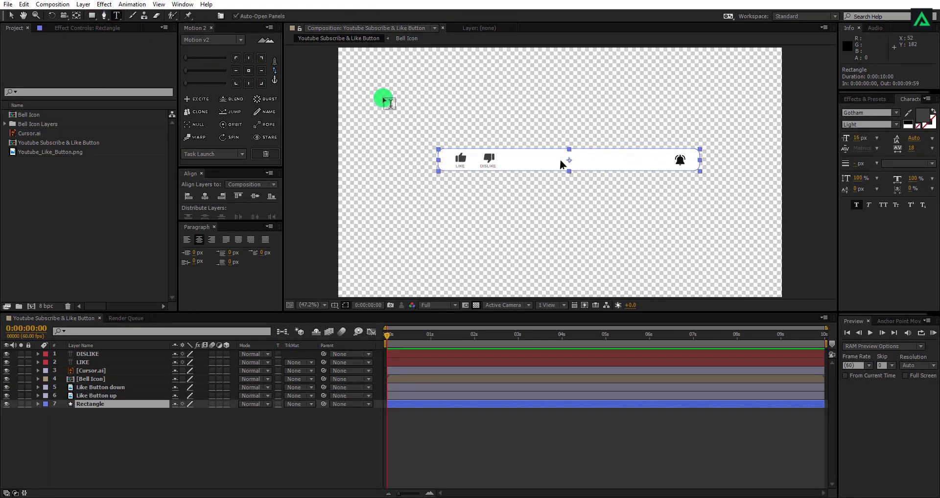
{"action": "left_click", "coordinate": [621, 158]}
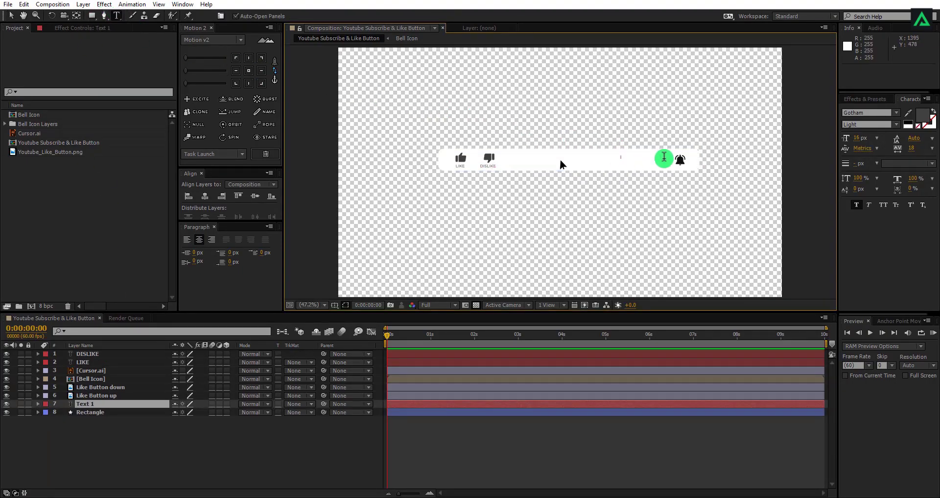
{"action": "type", "text": "SUBS"}
{"action": "key", "text": "BackSpace"}
{"action": "type", "text": "BSCRIBE"}
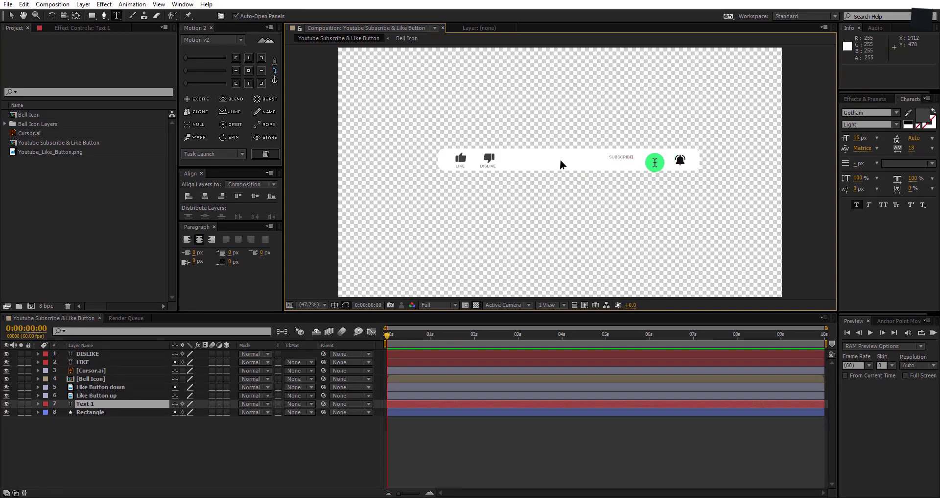
Set the SUBSCRIBE text to the Bold style with a font size of 33 px.
{"action": "left_click_drag", "start_coordinate": [633, 157], "coordinate": [601, 156]}
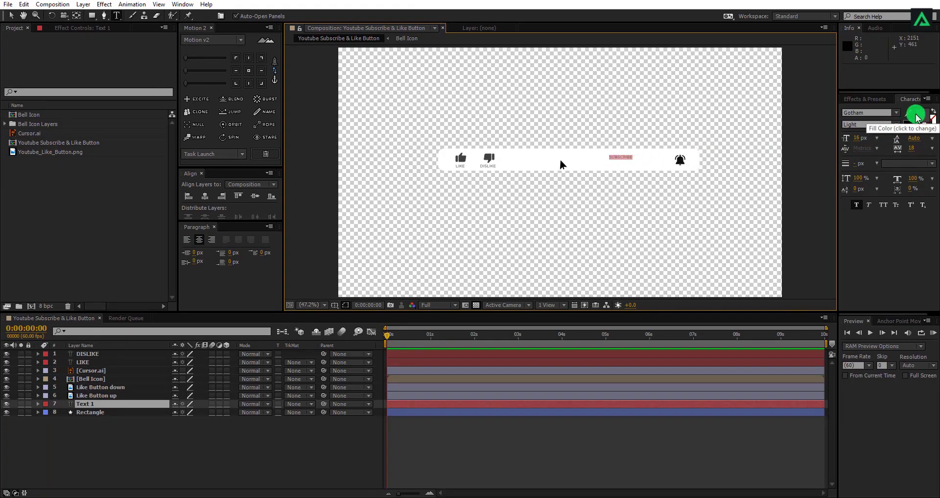
{"action": "left_click", "coordinate": [895, 123]}
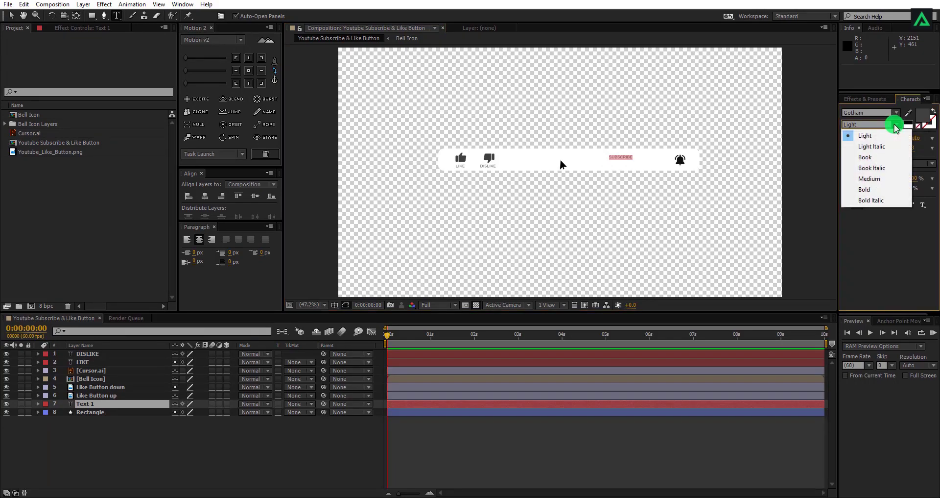
{"action": "left_click", "coordinate": [882, 190]}
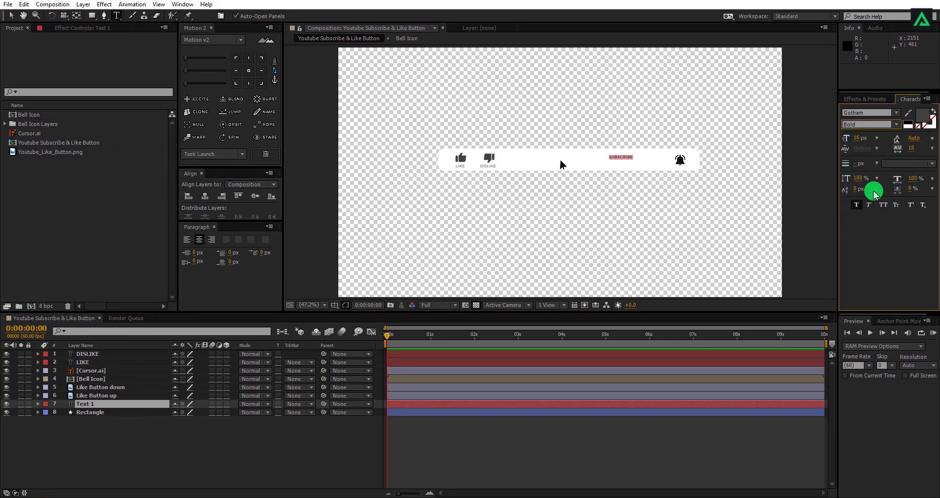
{"action": "left_click_drag", "start_coordinate": [862, 139], "coordinate": [871, 137]}
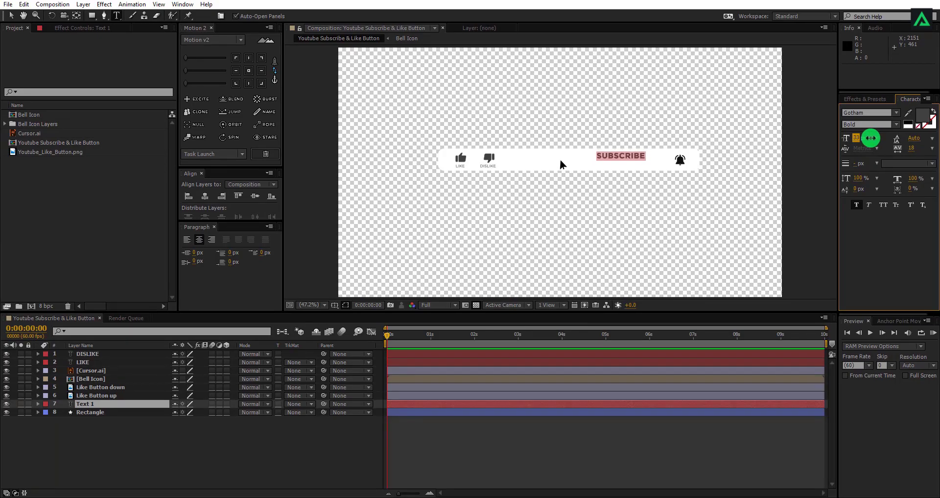
Move the SUBSCRIBE text right beside the bell icon, vertically centred on the bar, and deselect it.
{"action": "left_click", "coordinate": [11, 15]}
{"action": "left_click_drag", "start_coordinate": [632, 159], "coordinate": [656, 164]}
{"action": "left_click", "coordinate": [533, 424]}
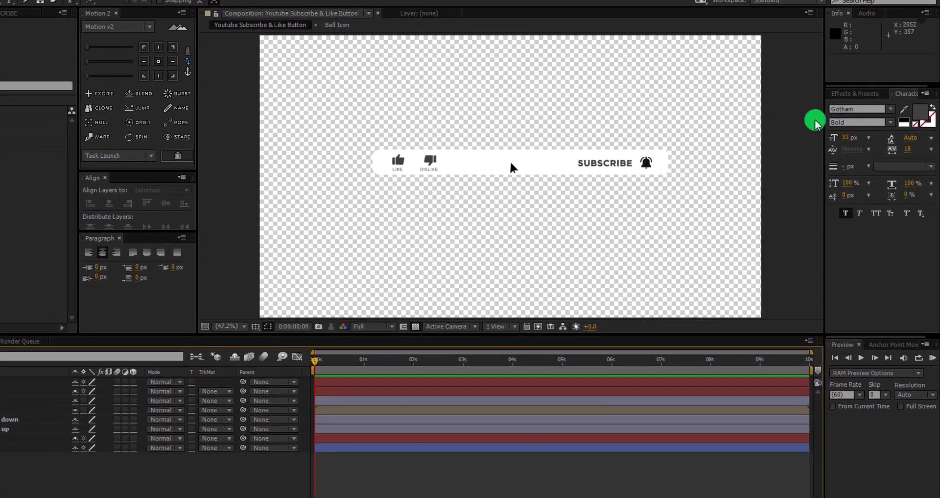
Apply the Fill effect to the SUBSCRIBE text and the bell icon, sampling the bell's fill colour from the thumbs-up icon.
{"action": "left_click", "coordinate": [858, 96]}
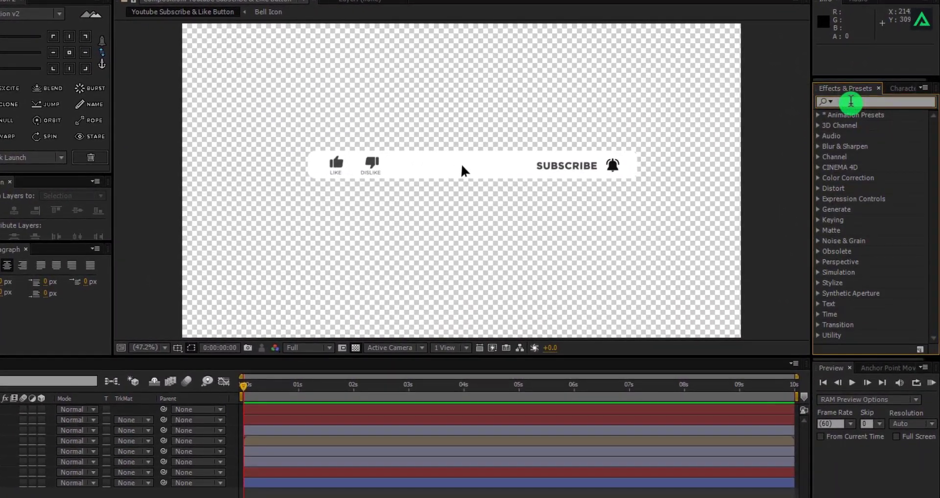
{"action": "type", "text": "fill"}
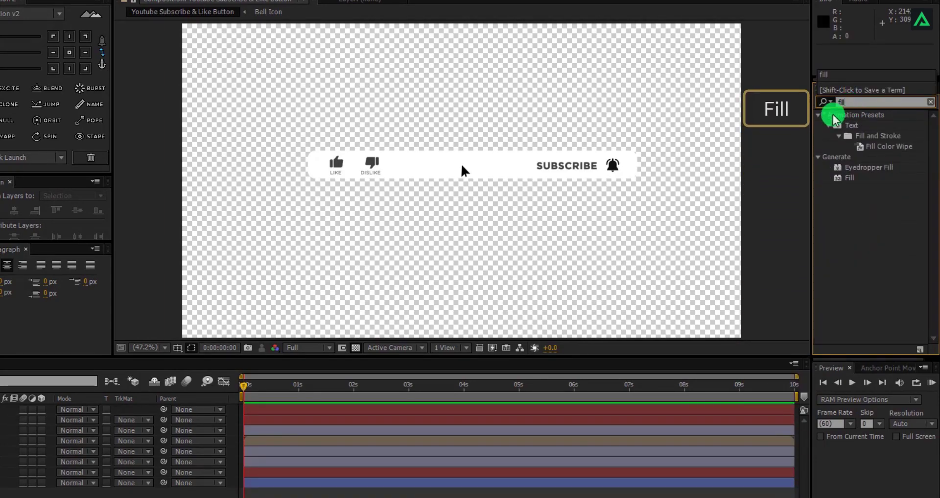
{"action": "left_click_drag", "start_coordinate": [846, 175], "coordinate": [576, 167]}
{"action": "left_click_drag", "start_coordinate": [842, 181], "coordinate": [621, 170]}
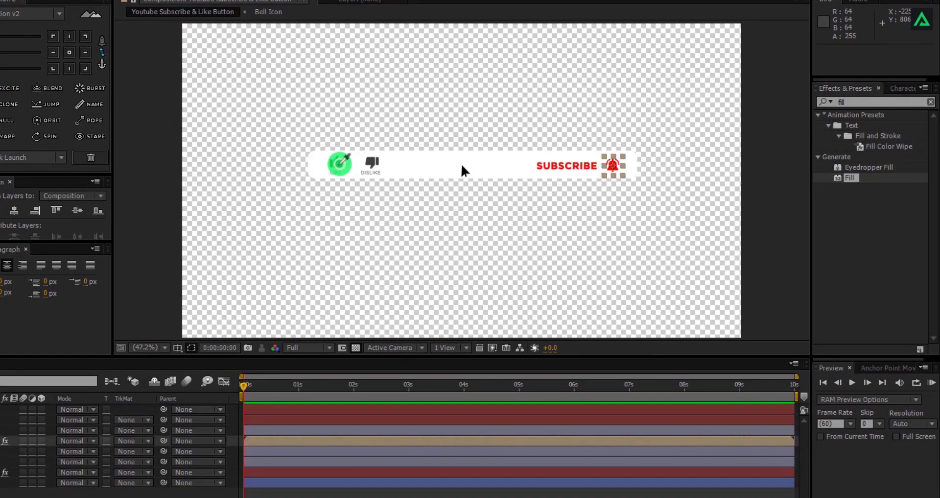
{"action": "left_click", "coordinate": [339, 163]}
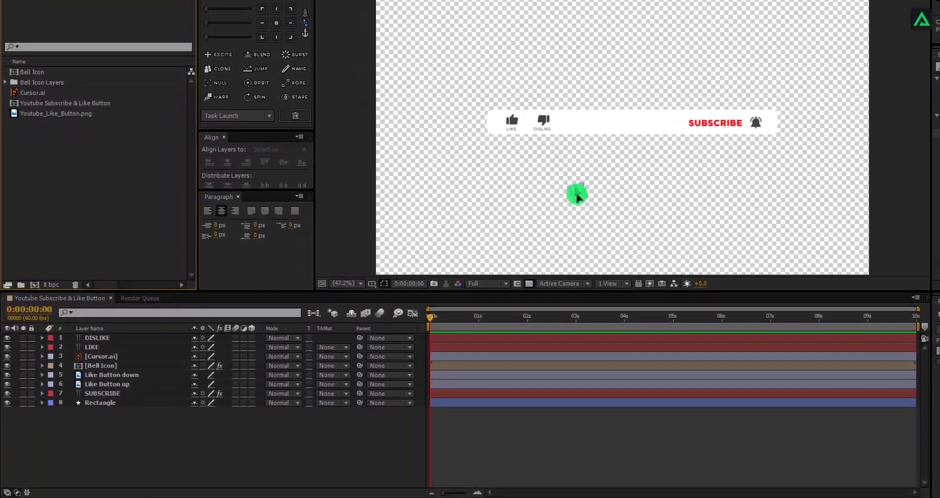
Place the cursor graphic below the white bar and add its first Position keyframe at 0:00:01:00.
{"action": "left_click", "coordinate": [577, 196]}
{"action": "left_click", "coordinate": [124, 357]}
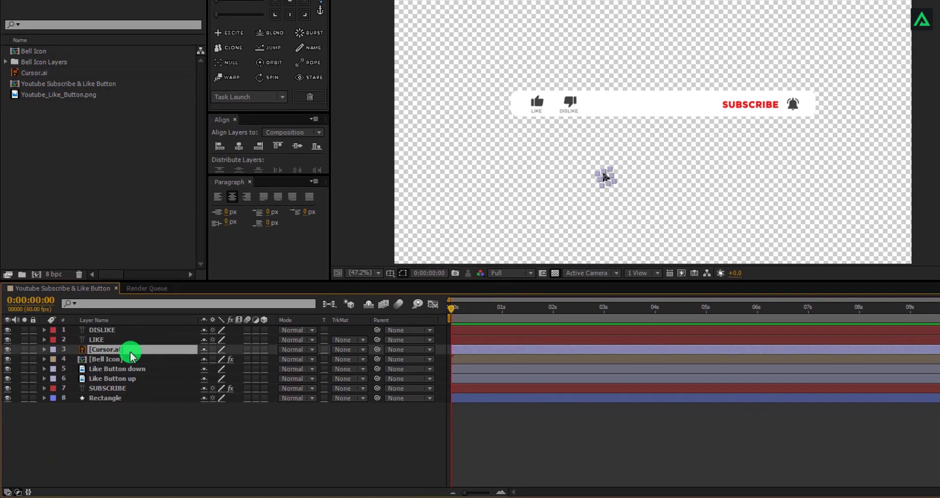
{"action": "key", "text": "p"}
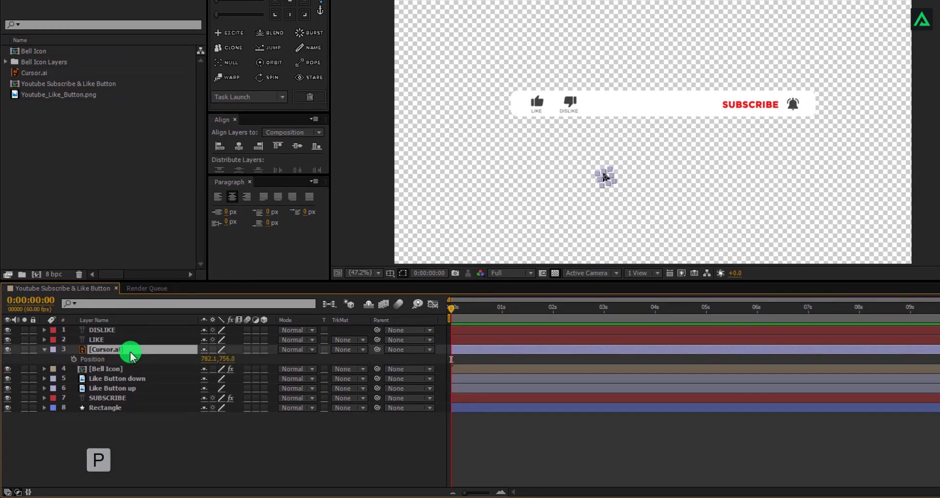
{"action": "left_click_drag", "start_coordinate": [488, 320], "coordinate": [503, 314]}
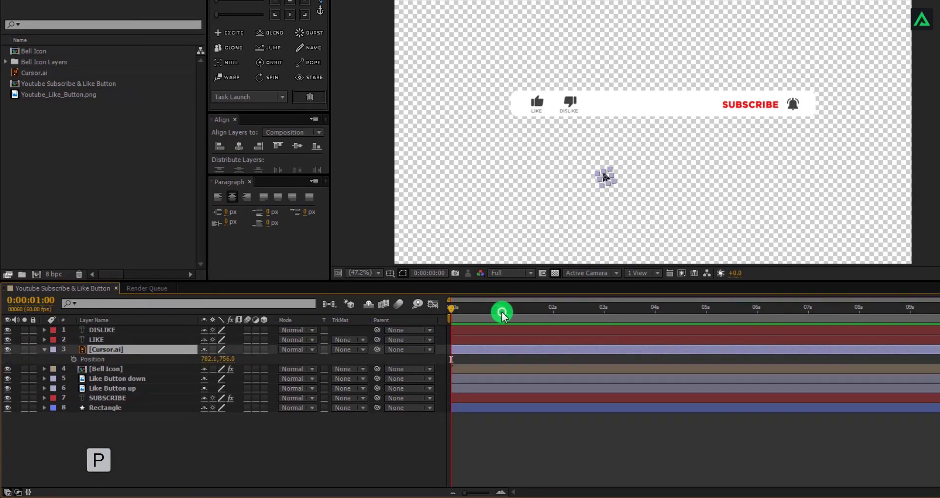
{"action": "left_click", "coordinate": [74, 359]}
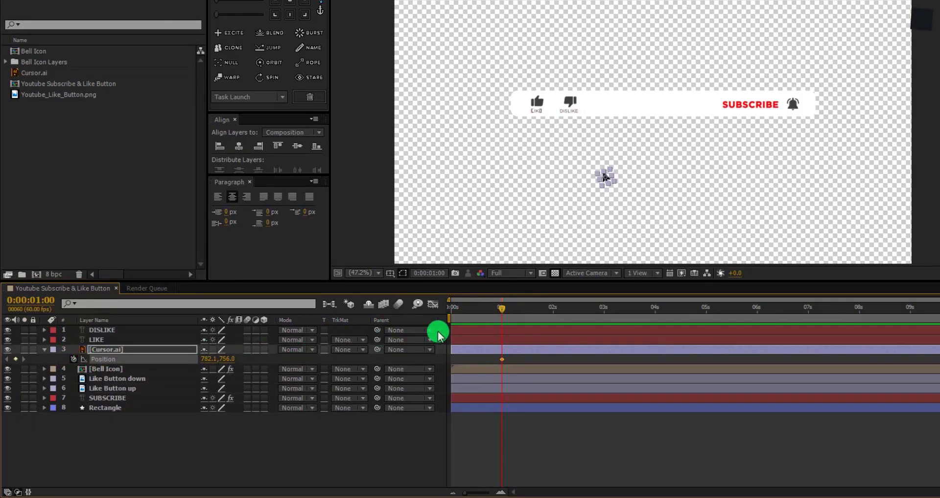
Animate the cursor onto the thumbs-up icon at 0:00:01:40 and hold it there with a Position keyframe at 0:00:01:57.
{"action": "left_click_drag", "start_coordinate": [501, 311], "coordinate": [516, 309]}
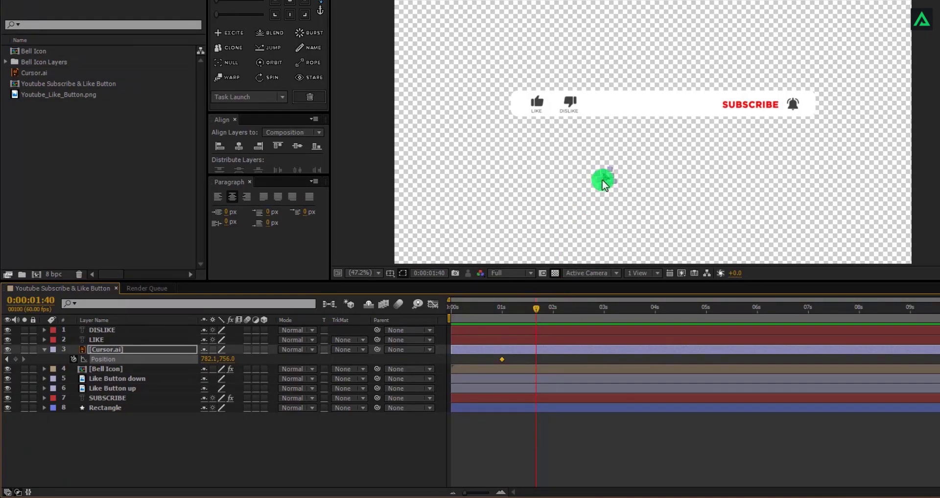
{"action": "left_click_drag", "start_coordinate": [601, 178], "coordinate": [541, 115]}
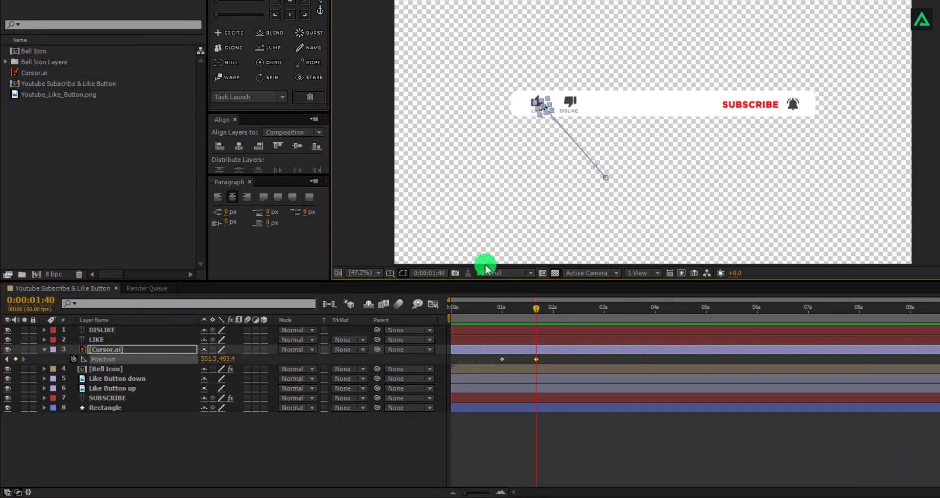
{"action": "left_click_drag", "start_coordinate": [537, 311], "coordinate": [553, 312]}
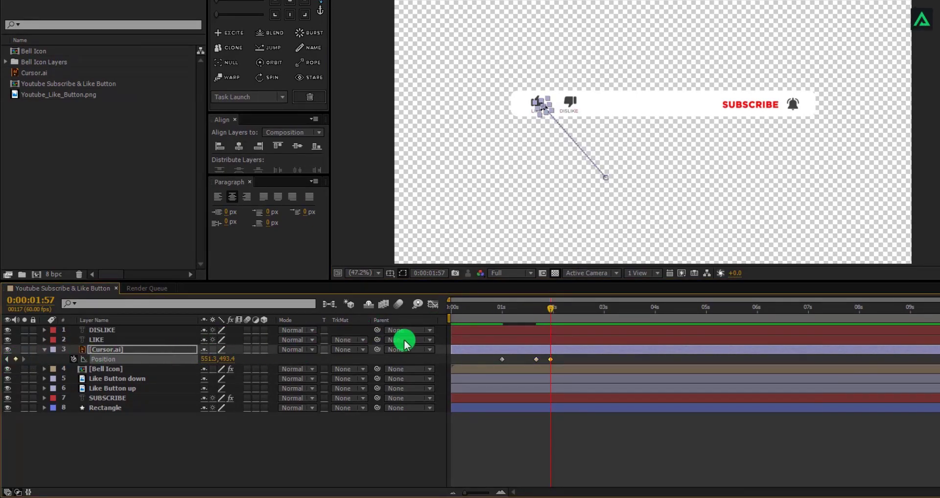
Animate the cursor onto the SUBSCRIBE text at 0:00:02:36 and hold it there with a Position keyframe at 0:00:02:54.
{"action": "left_click_drag", "start_coordinate": [569, 308], "coordinate": [577, 309]}
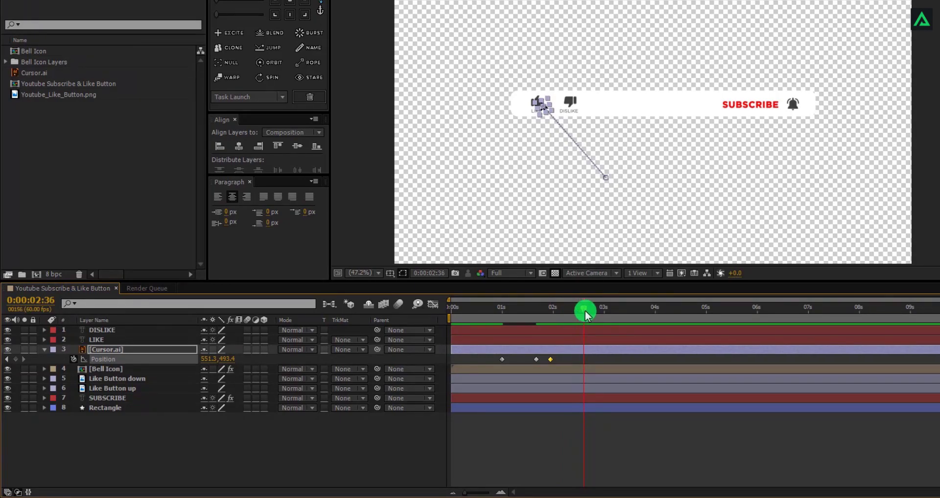
{"action": "left_click_drag", "start_coordinate": [542, 108], "coordinate": [756, 113]}
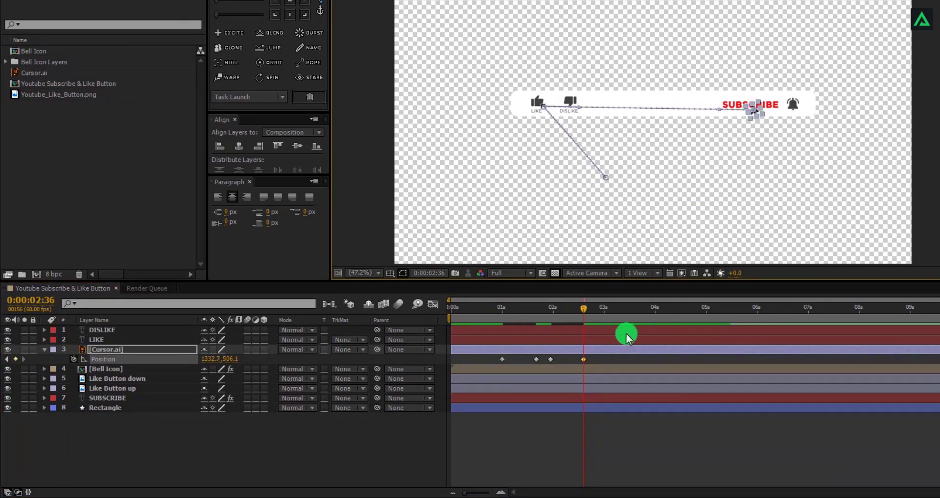
{"action": "left_click_drag", "start_coordinate": [585, 307], "coordinate": [603, 308]}
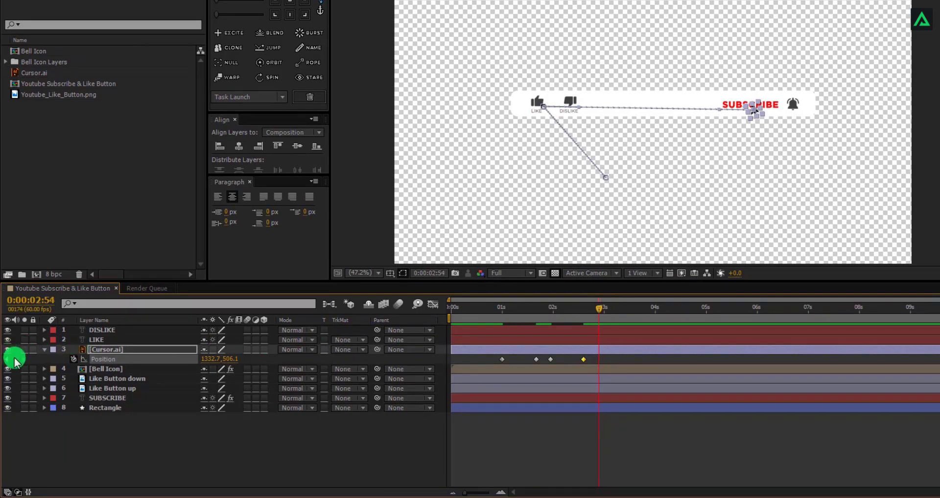
{"action": "left_click", "coordinate": [416, 311]}
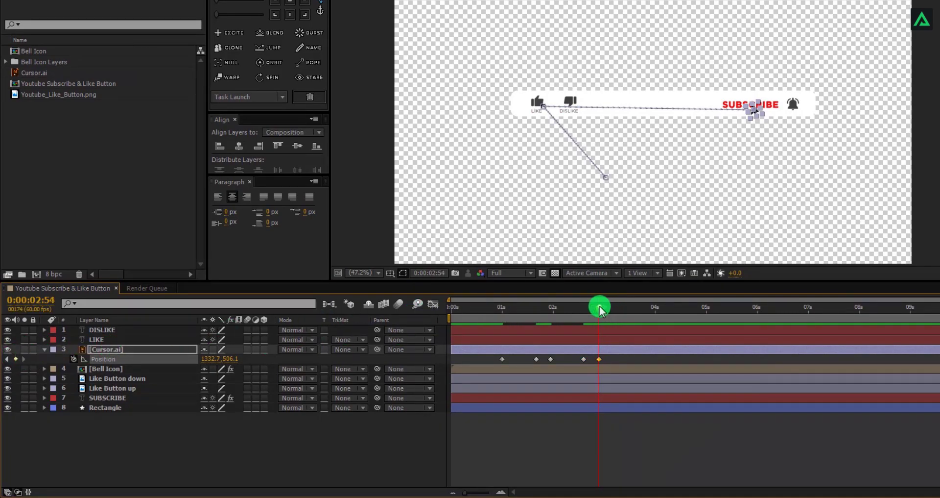
Animate the cursor onto the bell icon at 0:00:03:39 and hold it there with a Position keyframe at 0:00:04:00.
{"action": "left_click", "coordinate": [759, 111]}
{"action": "key", "text": "ctrl+z"}
{"action": "left_click_drag", "start_coordinate": [754, 116], "coordinate": [797, 117]}
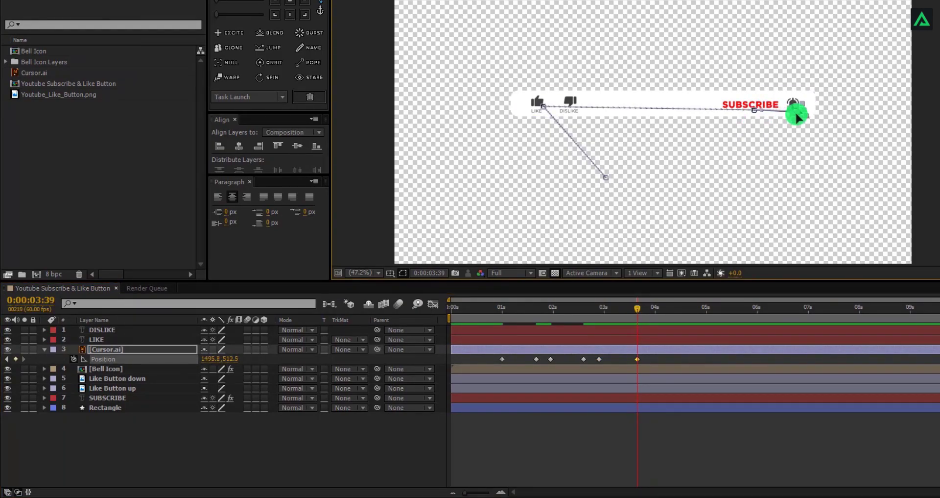
{"action": "mouse_move", "coordinate": [656, 310]}
{"action": "left_mouse_down"}
{"action": "mouse_move", "coordinate": [641, 309]}
{"action": "mouse_move", "coordinate": [657, 310]}
{"action": "left_mouse_up"}
{"action": "left_click", "coordinate": [15, 359]}
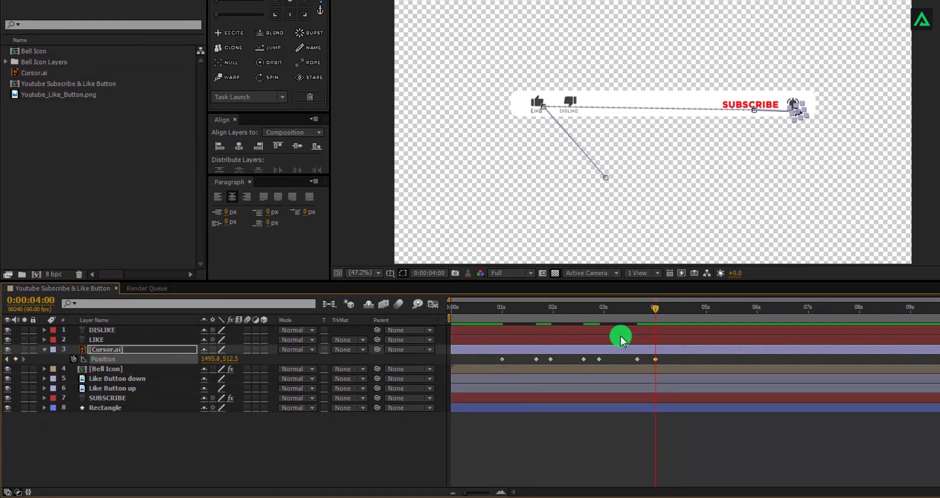
Animate the cursor away to an empty spot below the bell end of the bar at 0:00:04:45, then deselect it.
{"action": "left_click_drag", "start_coordinate": [658, 306], "coordinate": [694, 306]}
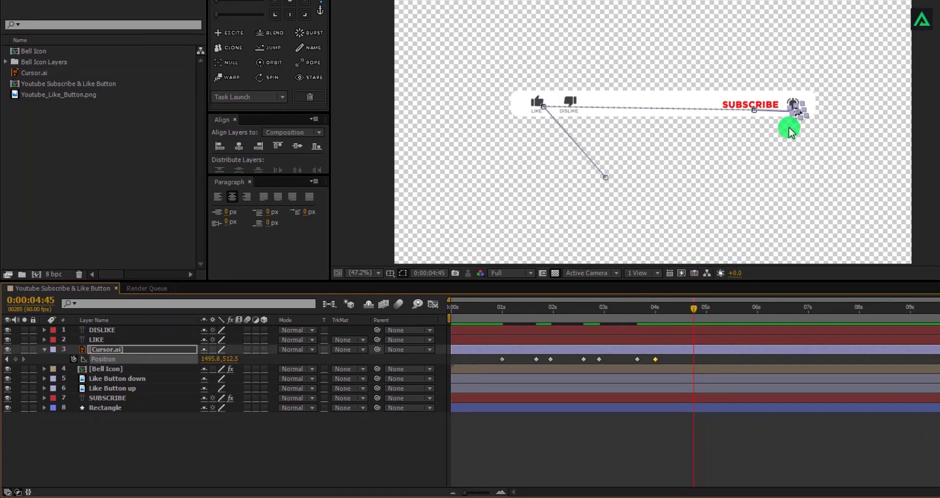
{"action": "left_click_drag", "start_coordinate": [798, 116], "coordinate": [824, 197]}
{"action": "left_click", "coordinate": [670, 413]}
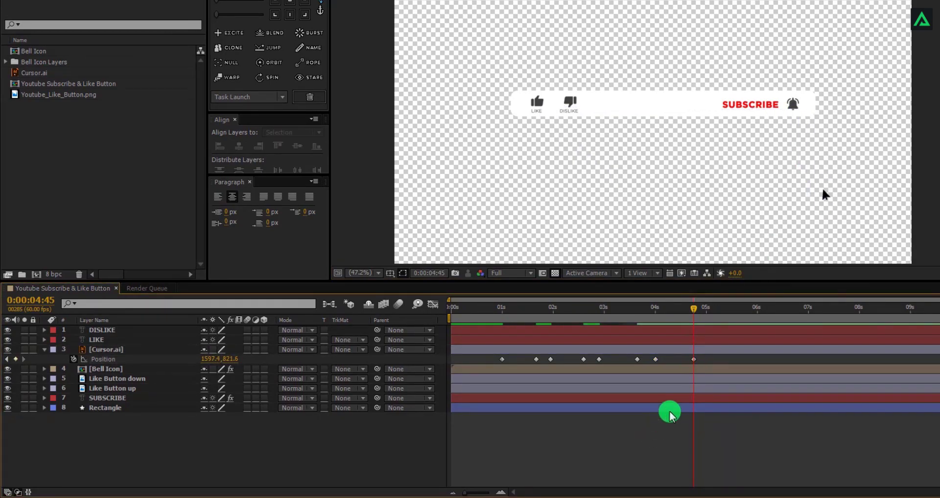
Apply Easy Ease to all of the cursor's Position keyframes and scrub through the motion to check it.
{"action": "left_click_drag", "start_coordinate": [708, 360], "coordinate": [455, 370]}
{"action": "key", "text": "F9"}
{"action": "left_click", "coordinate": [512, 422]}
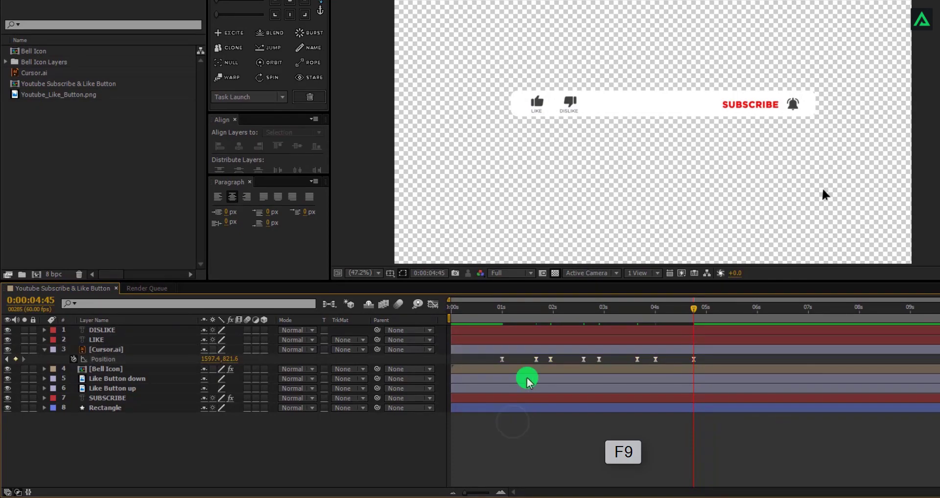
{"action": "left_click_drag", "start_coordinate": [559, 309], "coordinate": [674, 310]}
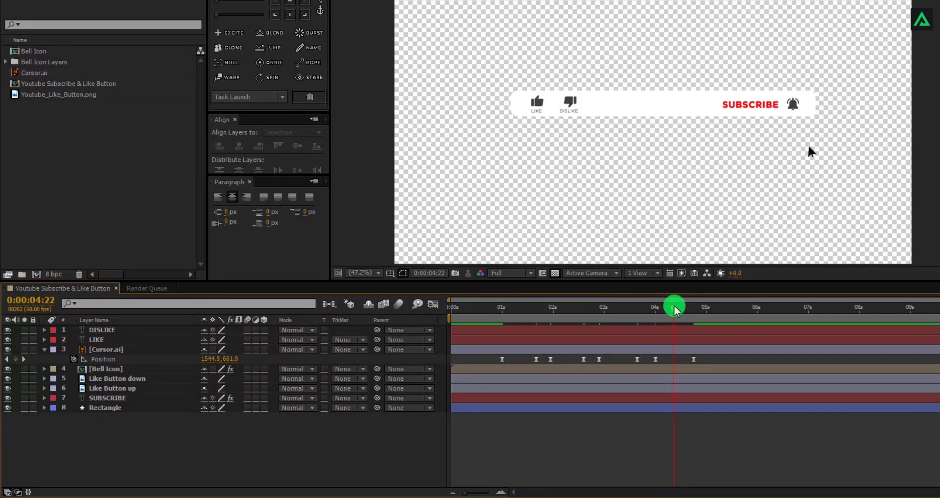
Expand the cursor layer's transform properties and add a Scale keyframe at 0:00:01:43.
{"action": "left_click_drag", "start_coordinate": [542, 313], "coordinate": [538, 314]}
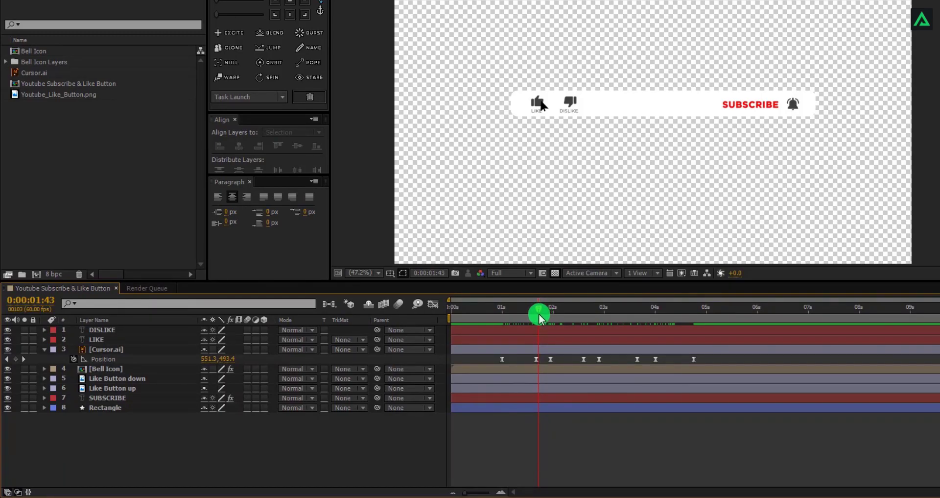
{"action": "left_click", "coordinate": [158, 351]}
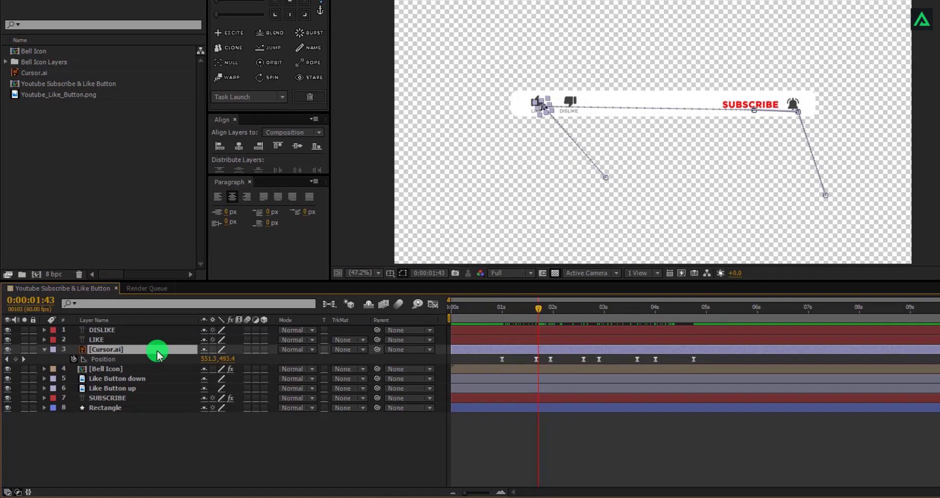
{"action": "left_click", "coordinate": [44, 349]}
{"action": "left_click", "coordinate": [45, 350]}
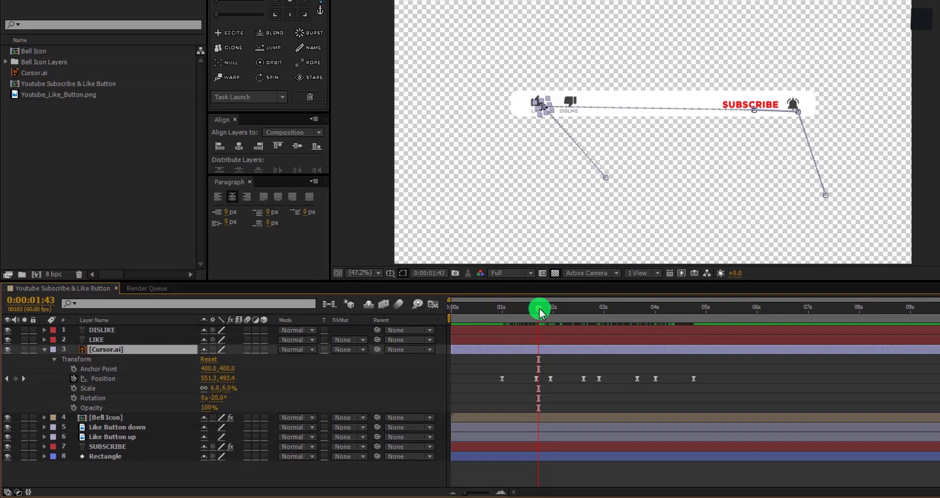
{"action": "left_click", "coordinate": [74, 388]}
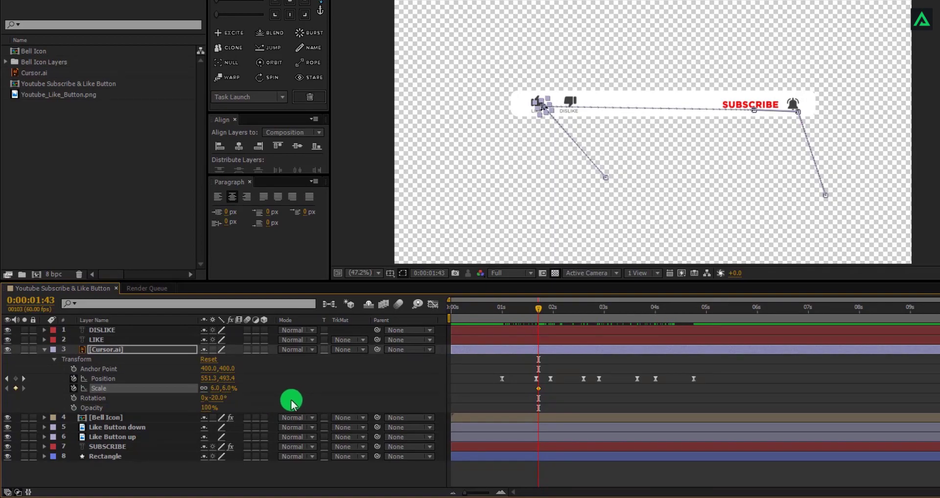
Keyframe the cursor's Scale to 5% at 0:00:01:47 and 6% at 0:00:01:51 for the click on the like button.
{"action": "left_click", "coordinate": [544, 310]}
{"action": "left_click_drag", "start_coordinate": [546, 309], "coordinate": [542, 309]}
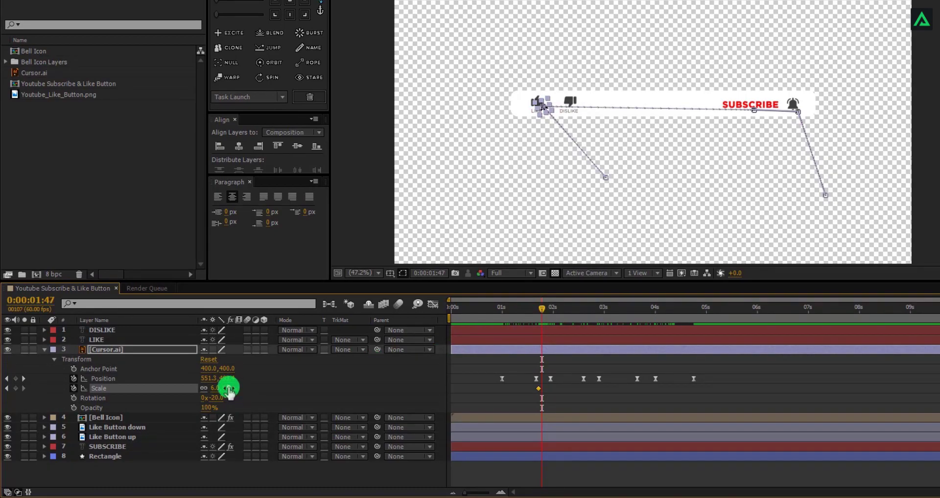
{"action": "type", "text": "5"}
{"action": "left_click", "coordinate": [255, 388]}
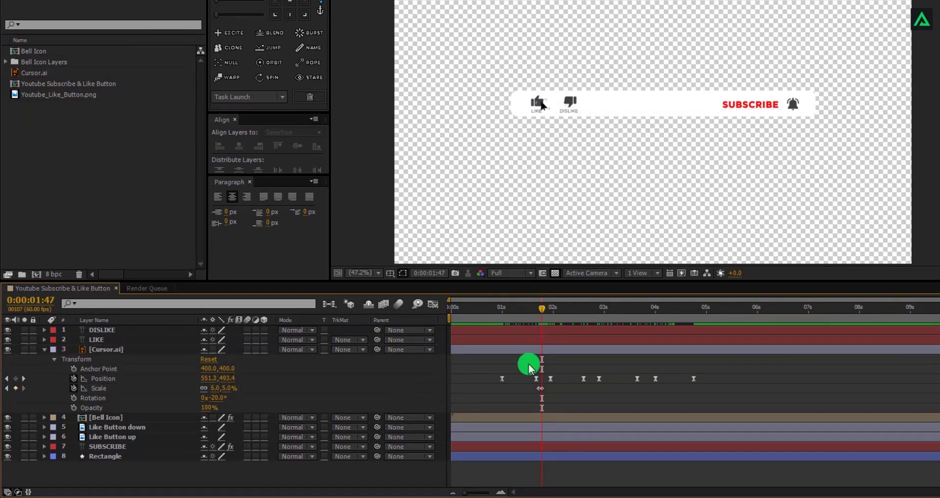
{"action": "left_click_drag", "start_coordinate": [543, 309], "coordinate": [545, 308]}
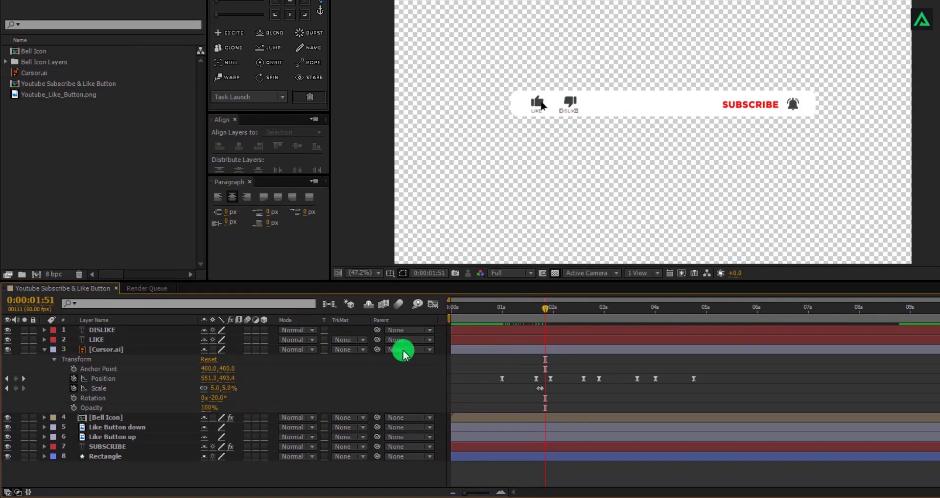
{"action": "type", "text": "6"}
{"action": "left_click", "coordinate": [270, 404]}
Copy the cursor's three click Scale keyframes to its stop on SUBSCRIBE and to 0:00:03:45 on the bell icon.
{"action": "left_click_drag", "start_coordinate": [556, 387], "coordinate": [538, 390]}
{"action": "left_click", "coordinate": [560, 359]}
{"action": "left_click", "coordinate": [586, 312]}
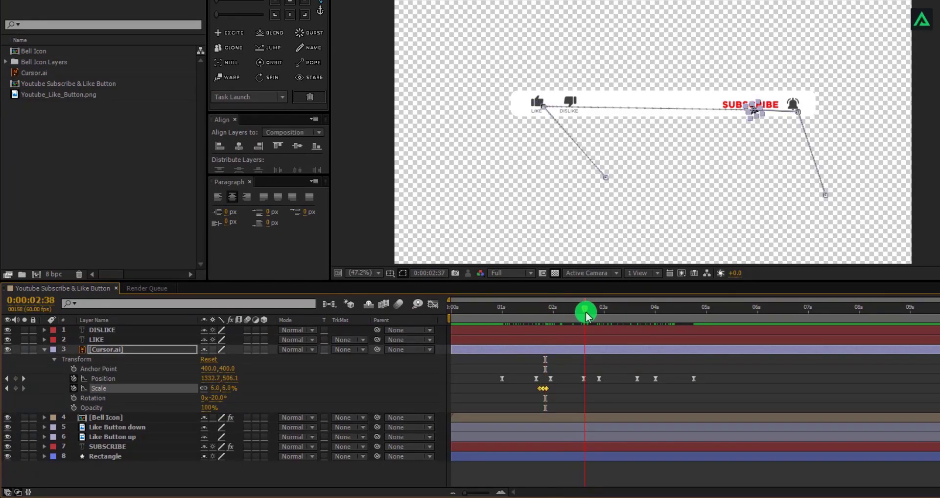
{"action": "left_click", "coordinate": [592, 384]}
{"action": "left_click_drag", "start_coordinate": [631, 312], "coordinate": [643, 316]}
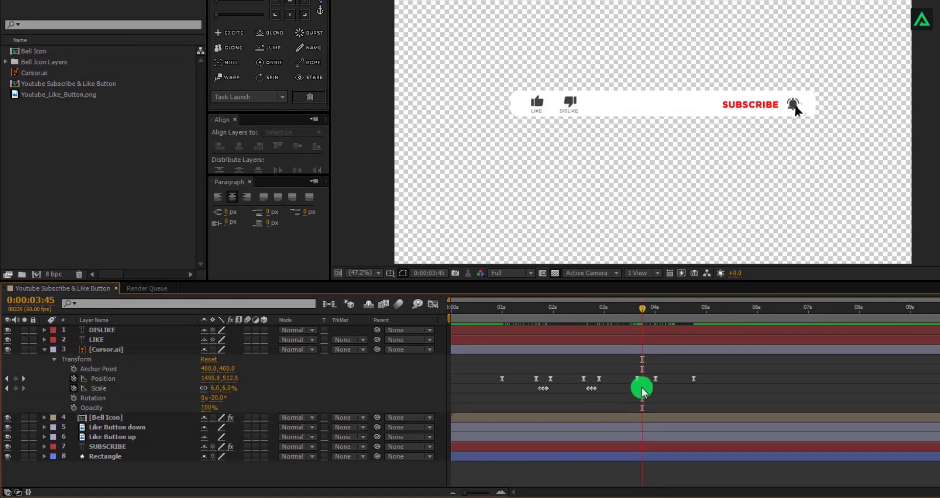
{"action": "left_click_drag", "start_coordinate": [603, 392], "coordinate": [586, 390]}
{"action": "key", "text": "ctrl+c"}
{"action": "key", "text": "ctrl+v"}
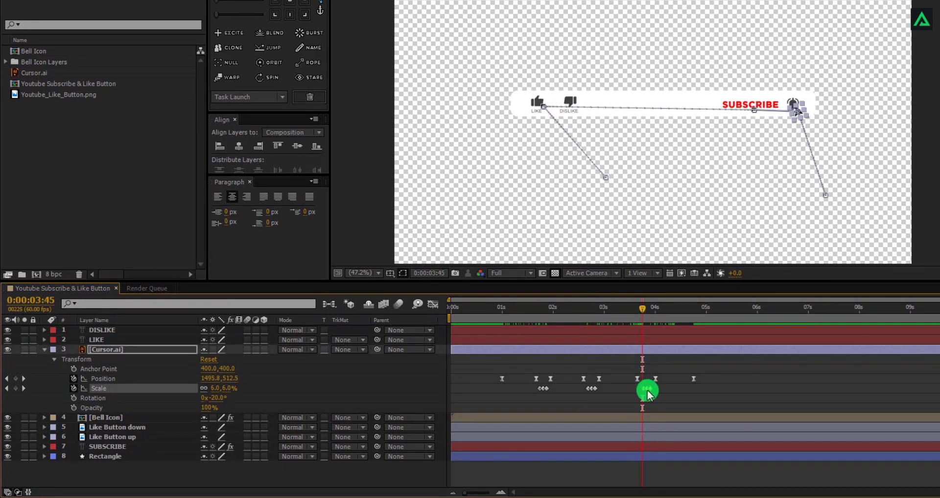
{"action": "left_click", "coordinate": [649, 394]}
Shift the cursor's SUBSCRIBE, bell and exit keyframes earlier to shorten the travel between stops, previewing the timing.
{"action": "left_click_drag", "start_coordinate": [635, 314], "coordinate": [505, 327]}
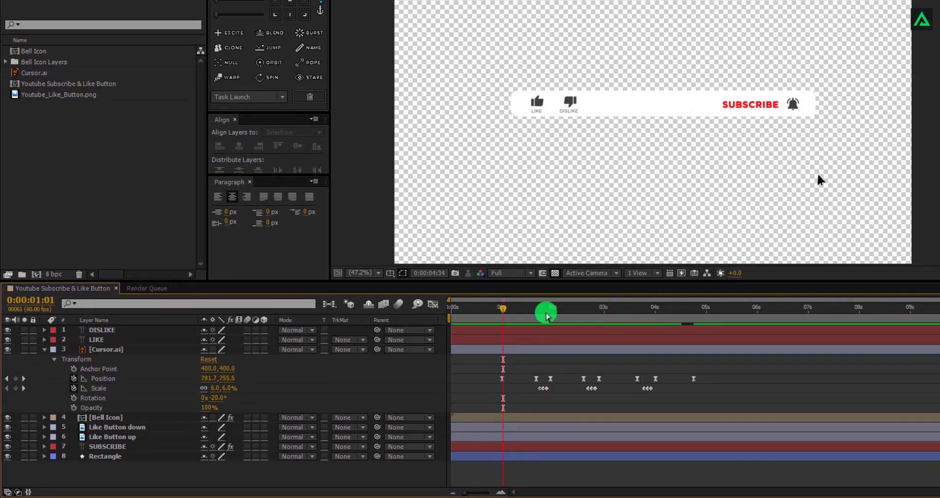
{"action": "left_click_drag", "start_coordinate": [575, 359], "coordinate": [704, 406]}
{"action": "left_click_drag", "start_coordinate": [598, 378], "coordinate": [596, 378]}
{"action": "left_click_drag", "start_coordinate": [624, 366], "coordinate": [700, 387]}
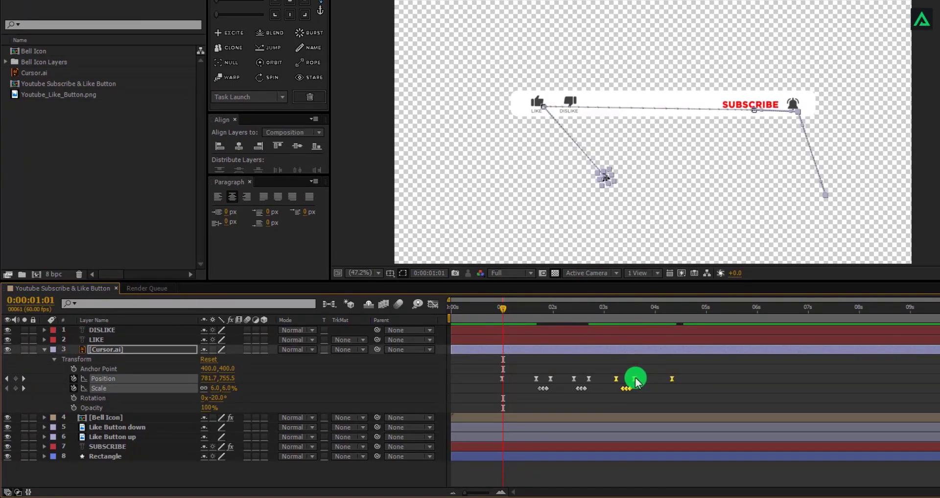
{"action": "left_click_drag", "start_coordinate": [653, 365], "coordinate": [681, 385]}
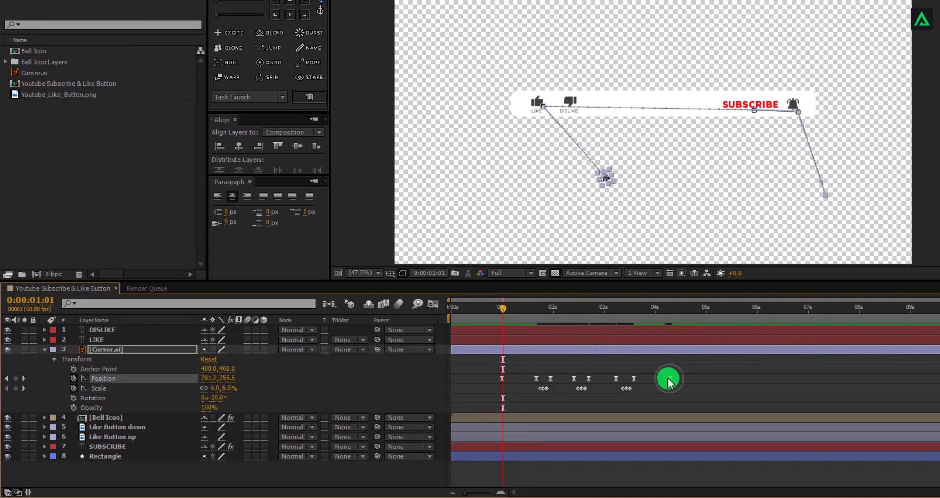
{"action": "left_click", "coordinate": [631, 378]}
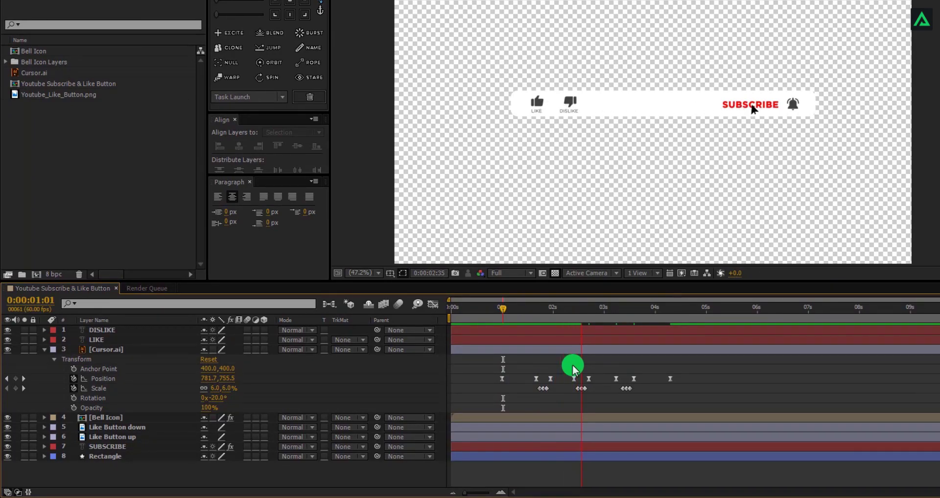
{"action": "key", "text": "space"}
{"action": "left_click_drag", "start_coordinate": [653, 375], "coordinate": [615, 379]}
{"action": "left_click", "coordinate": [650, 367]}
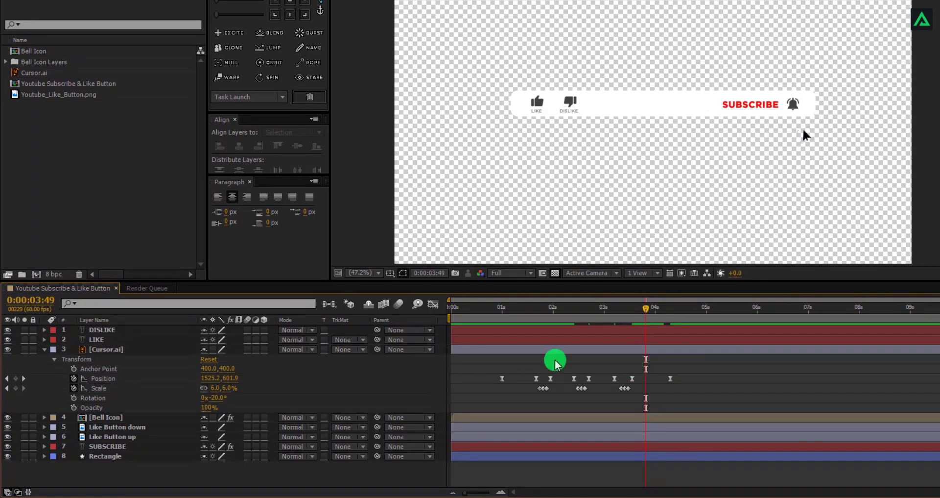
Collapse the cursor layer's full transform list and reveal only its keyframed Position and Scale properties.
{"action": "left_click", "coordinate": [44, 350]}
{"action": "left_click", "coordinate": [141, 360]}
{"action": "left_click", "coordinate": [137, 349]}
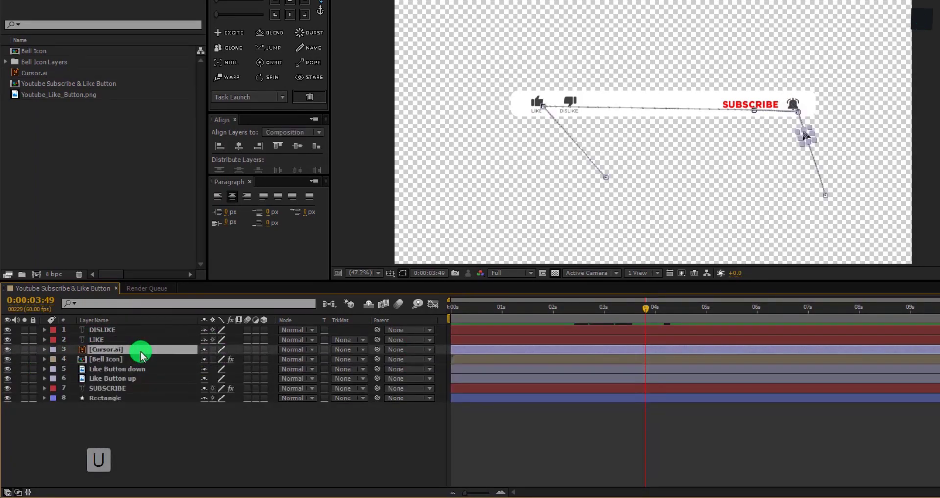
{"action": "key", "text": "u"}
{"action": "left_click", "coordinate": [199, 424]}
Go to 0:00:01:48 and apply the Fill effect to the LIKE text and Like Button up layers.
{"action": "left_click_drag", "start_coordinate": [502, 310], "coordinate": [542, 321]}
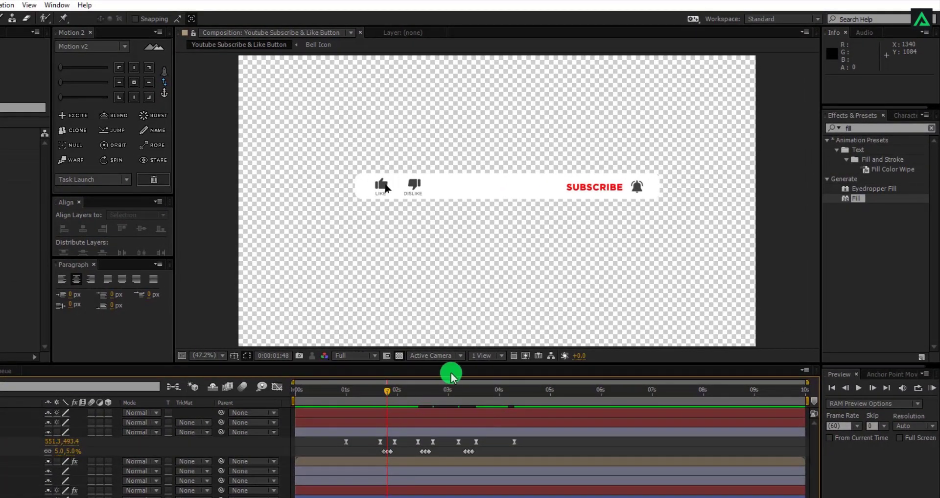
{"action": "left_click_drag", "start_coordinate": [858, 201], "coordinate": [79, 414]}
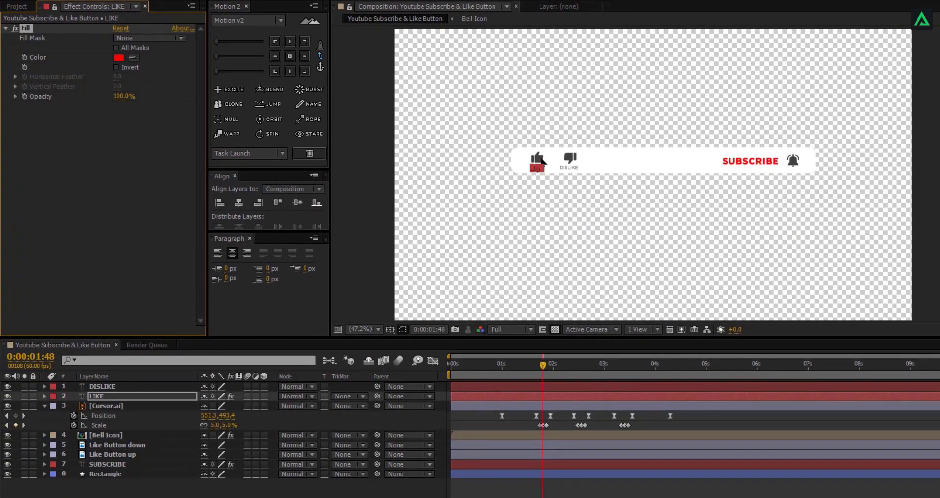
{"action": "left_click", "coordinate": [180, 446]}
{"action": "left_click_drag", "start_coordinate": [180, 449], "coordinate": [172, 454]}
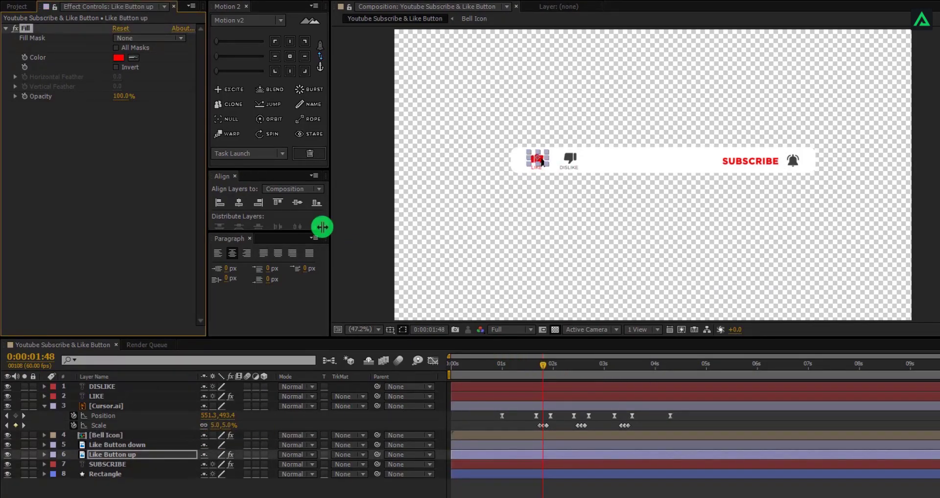
Set the Fill color of Like Button up and the LIKE text to dark grey, sampling the dislike icon for the text.
{"action": "left_click", "coordinate": [133, 57]}
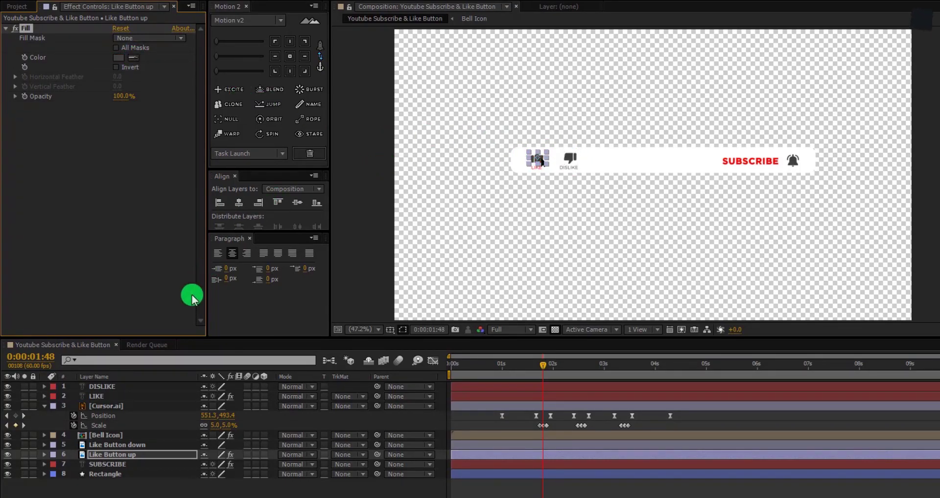
{"action": "left_click", "coordinate": [138, 395]}
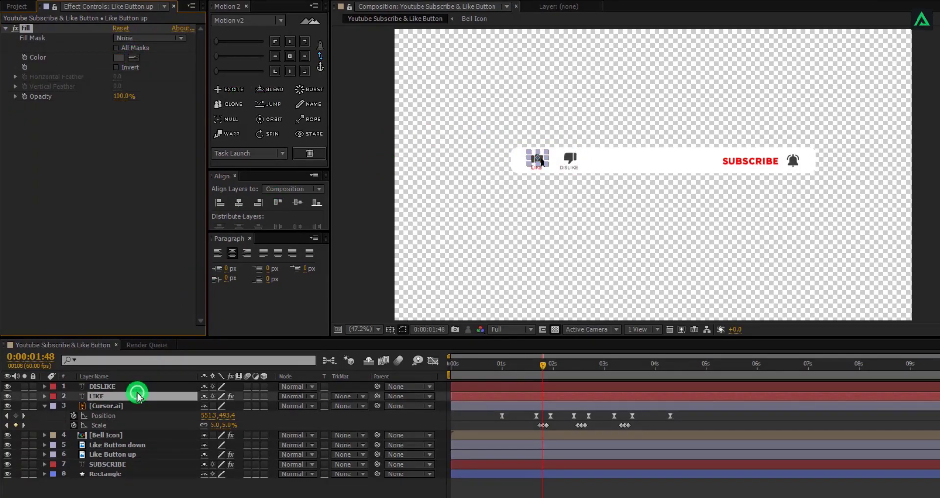
{"action": "left_click", "coordinate": [130, 58]}
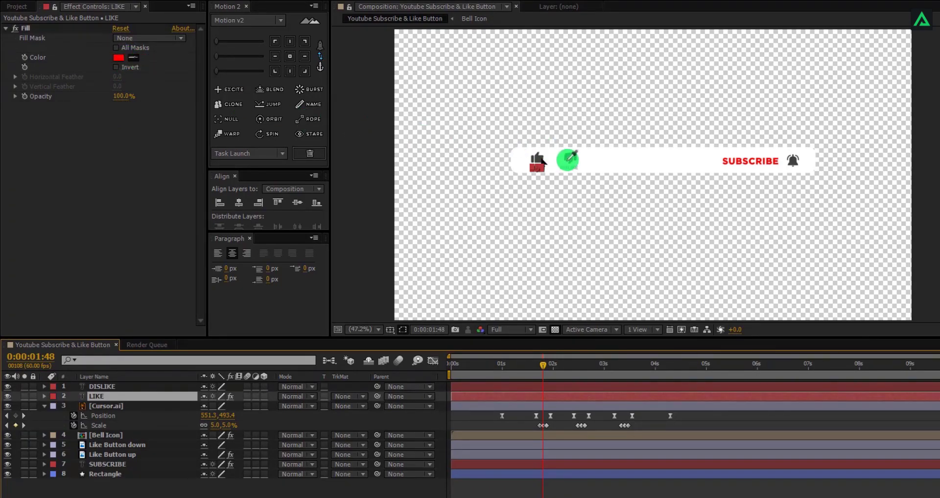
{"action": "left_click", "coordinate": [568, 158]}
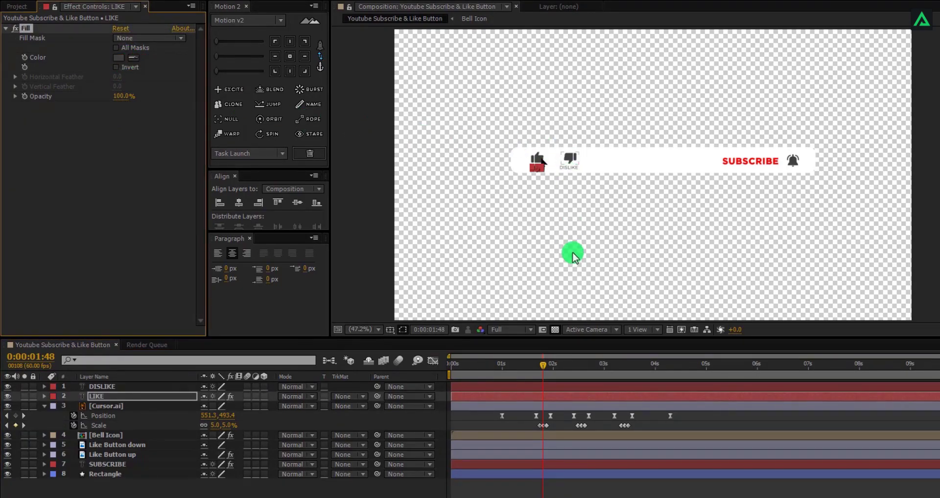
{"action": "left_click", "coordinate": [332, 489]}
Add Fill Color keyframes at 0:00:01:48 to the LIKE and Like Button up layers.
{"action": "scroll", "coordinate": [532, 434], "scroll_direction": "up", "scroll_amount": 4}
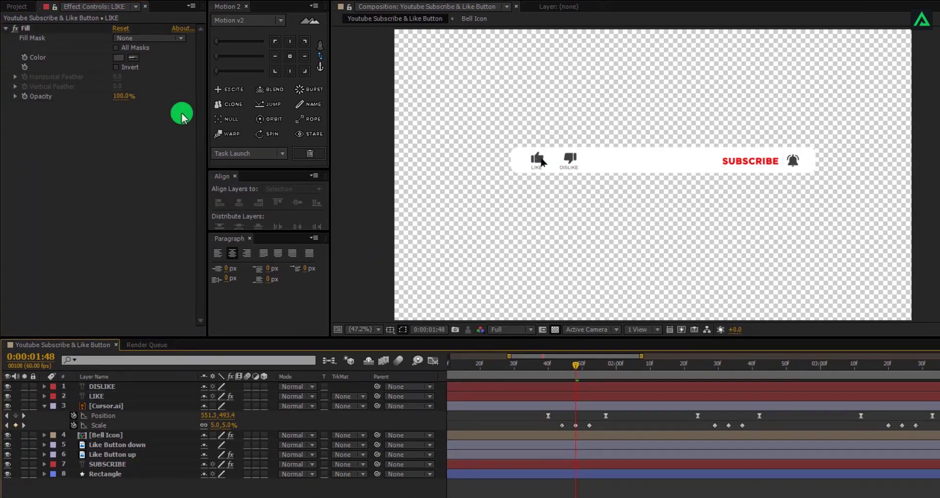
{"action": "left_click", "coordinate": [24, 58]}
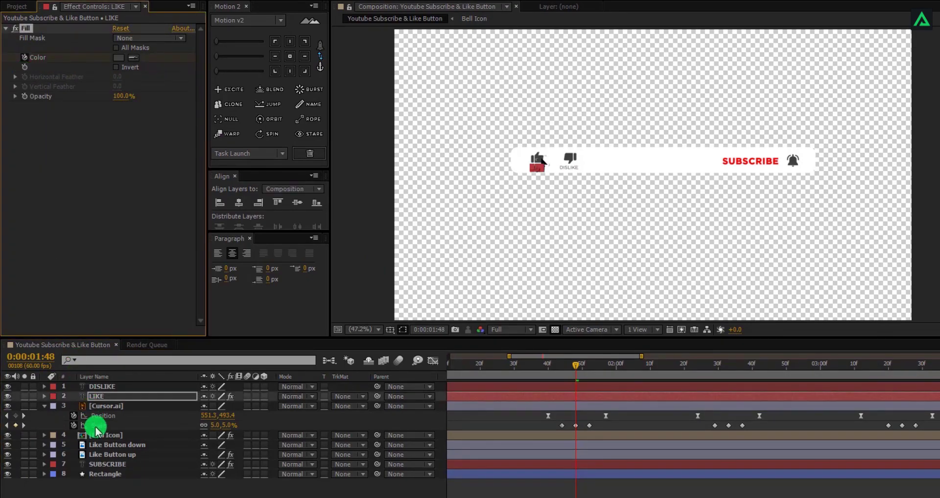
{"action": "left_click", "coordinate": [106, 454]}
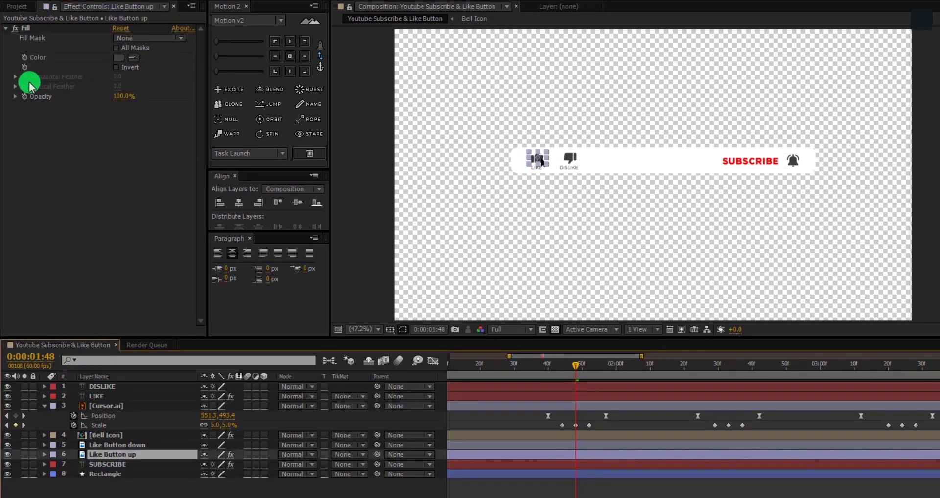
{"action": "left_click", "coordinate": [24, 59]}
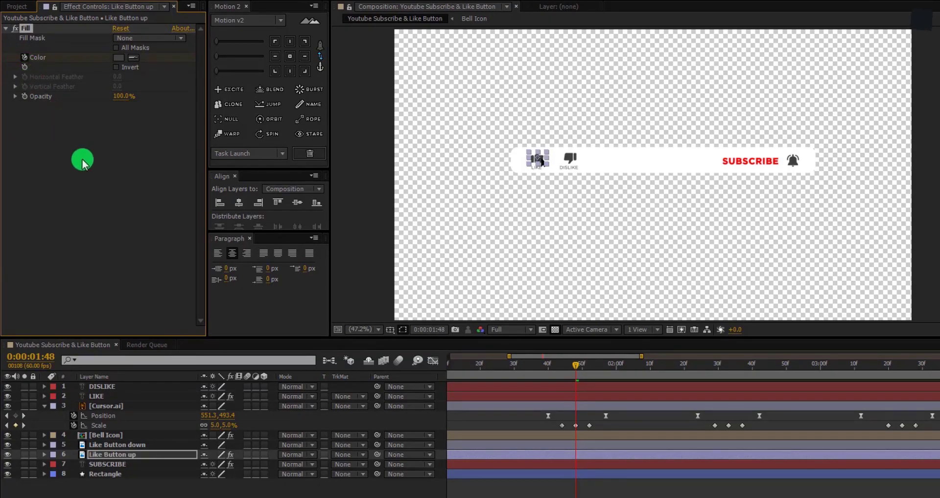
Keyframe the Like Button up layer's Fill color to red FF0000 at 0:00:01:52.
{"action": "left_click", "coordinate": [588, 369]}
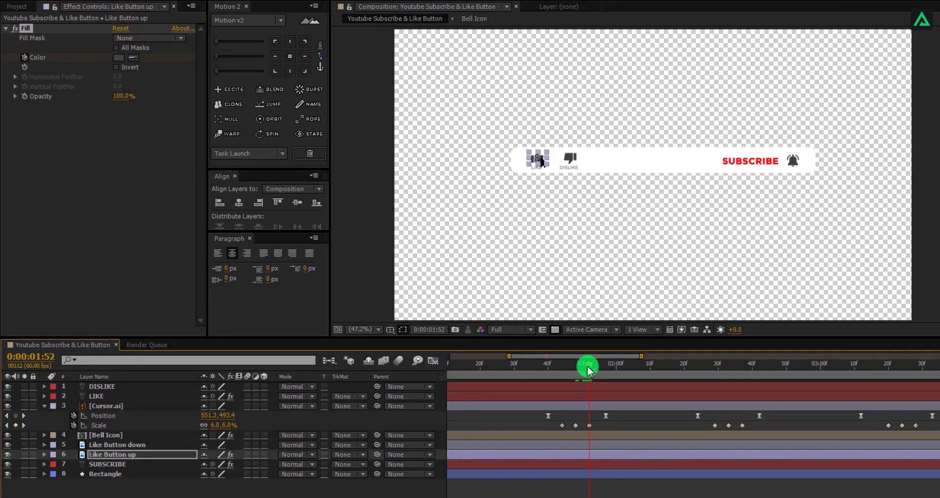
{"action": "left_click", "coordinate": [118, 58]}
{"action": "left_click_drag", "start_coordinate": [463, 264], "coordinate": [555, 184]}
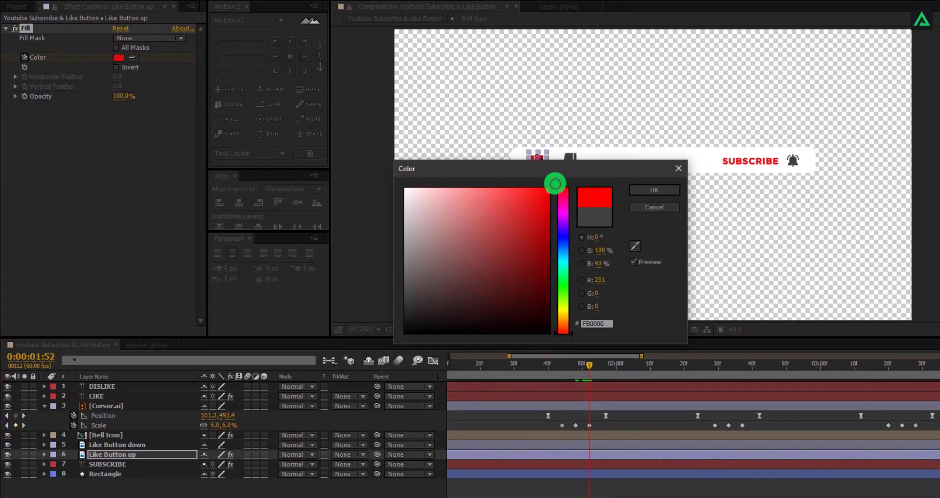
{"action": "left_click", "coordinate": [658, 189]}
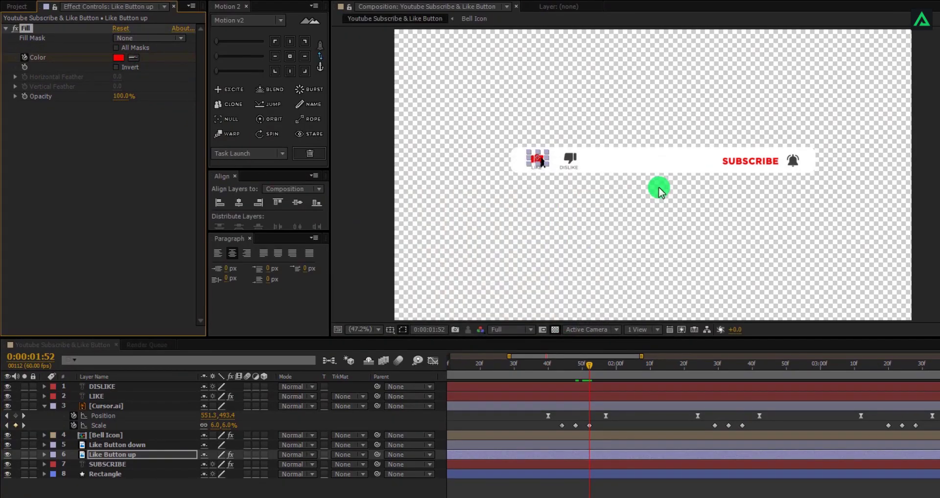
Change the Like Button up layer's Fill color at 0:00:01:52 to blue 007EFF and copy its hex code.
{"action": "left_click", "coordinate": [118, 58]}
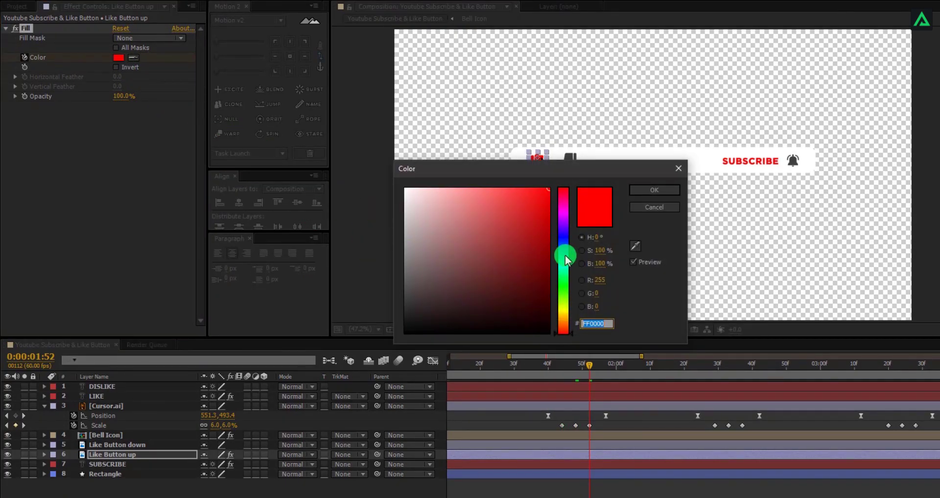
{"action": "left_click_drag", "start_coordinate": [568, 255], "coordinate": [571, 249]}
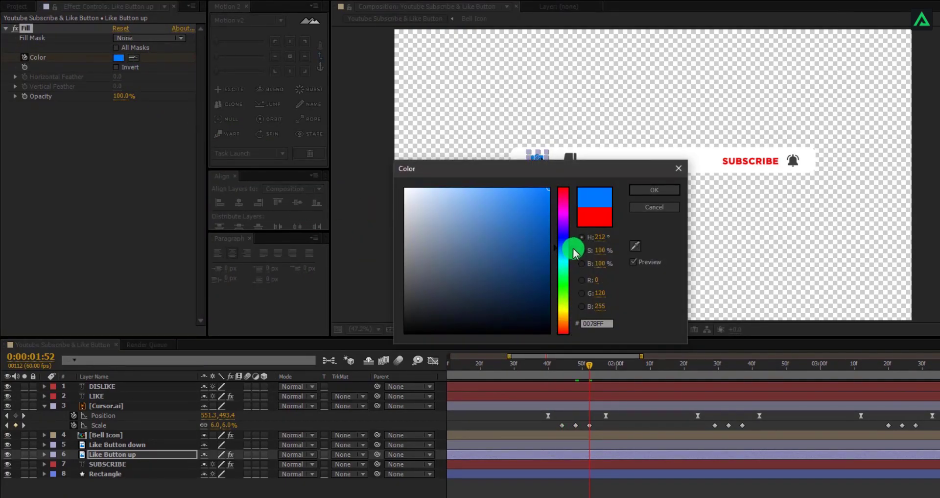
{"action": "left_click_drag", "start_coordinate": [578, 168], "coordinate": [706, 195]}
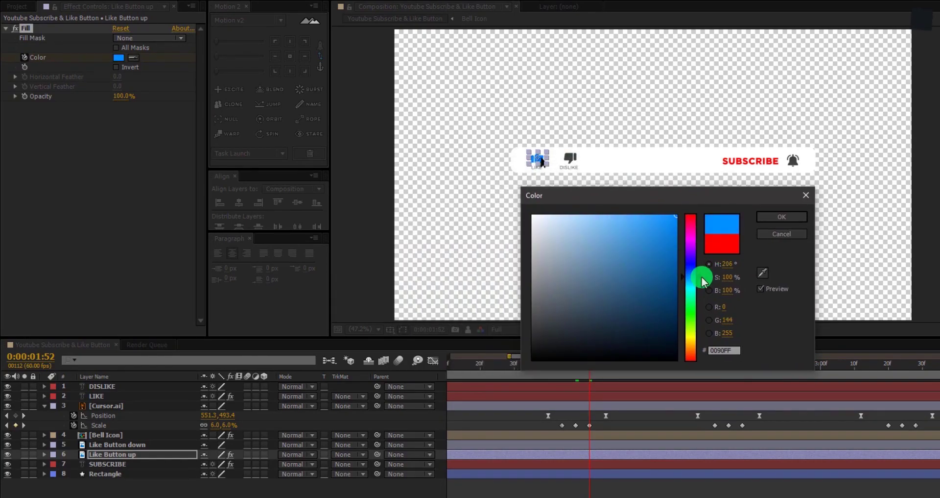
{"action": "left_click", "coordinate": [776, 217]}
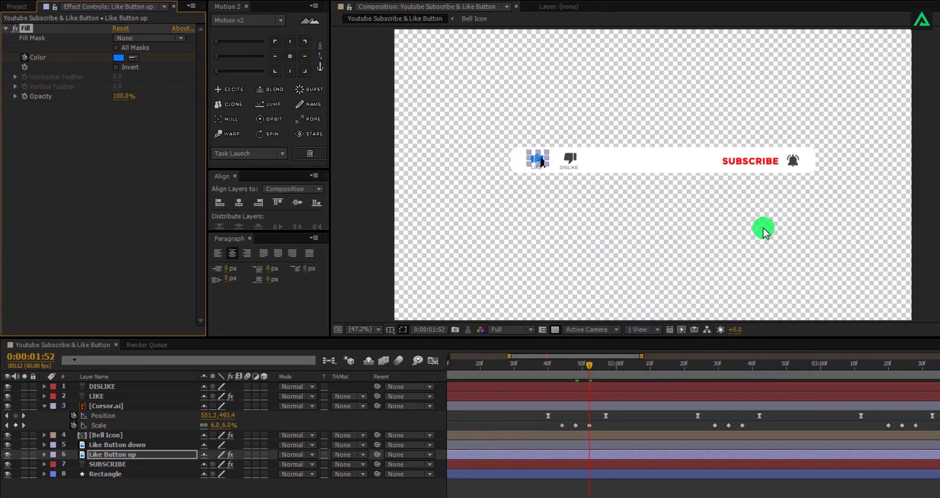
{"action": "left_click", "coordinate": [118, 57]}
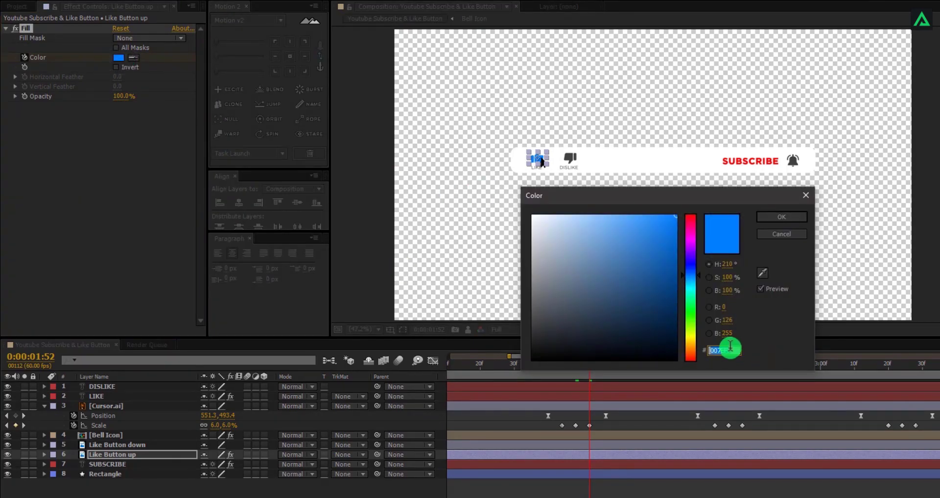
{"action": "left_click", "coordinate": [798, 215]}
Set the LIKE text's Fill color to blue 007EFF at 0:00:01:52, then scrub through the color change to 0:00:02:33.
{"action": "left_click", "coordinate": [158, 396]}
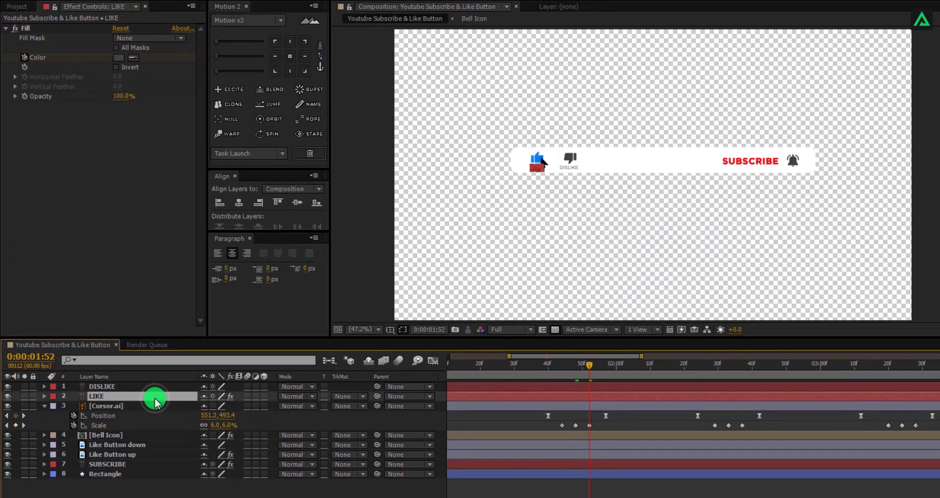
{"action": "left_click", "coordinate": [118, 58]}
{"action": "type", "text": "007EFF"}
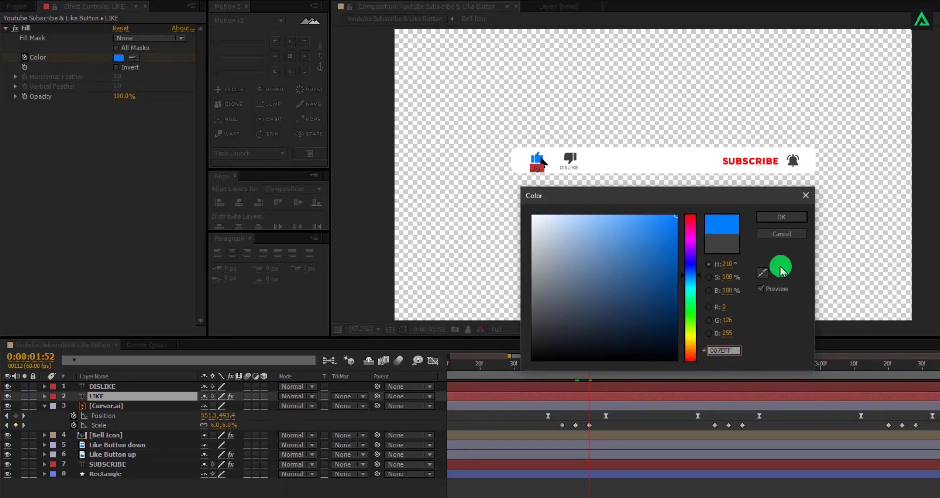
{"action": "left_click", "coordinate": [780, 217]}
{"action": "left_click", "coordinate": [699, 494]}
{"action": "left_click", "coordinate": [565, 367]}
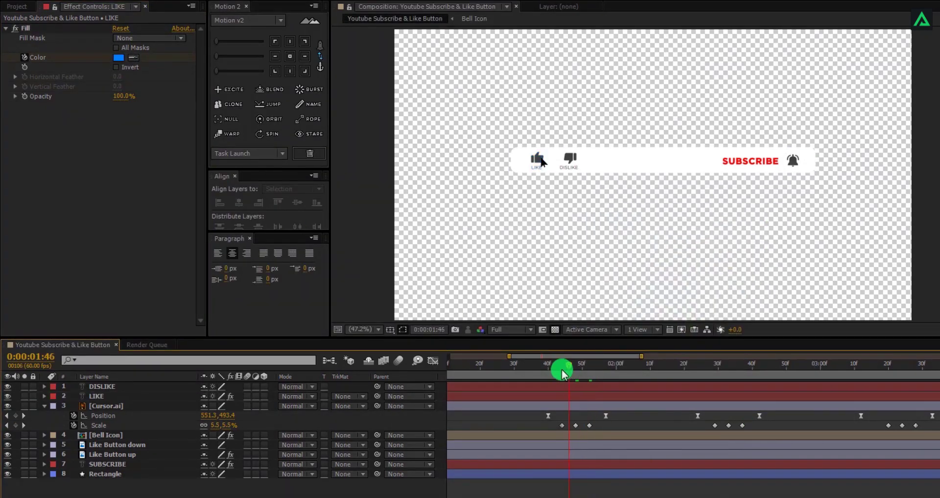
{"action": "left_click_drag", "start_coordinate": [561, 372], "coordinate": [729, 402]}
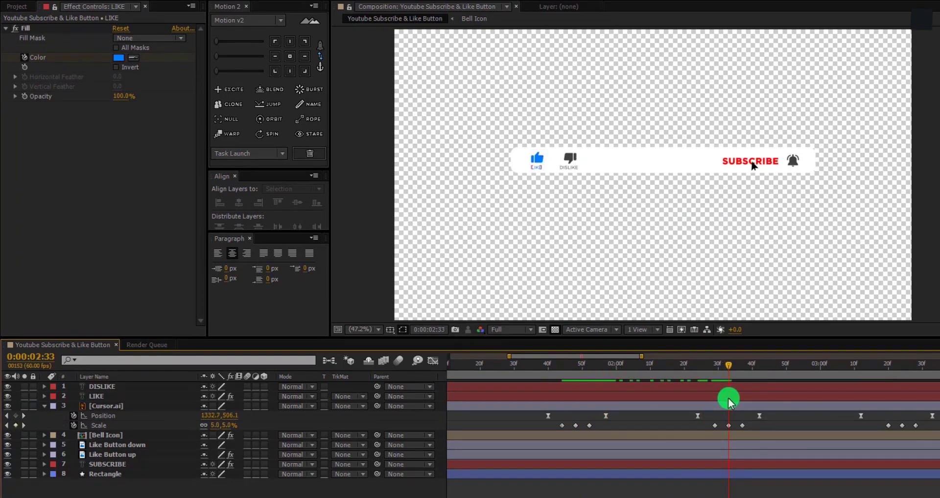
Keyframe the SUBSCRIBE layer's Fill color at 0:00:02:33 and change it to gray 515151 at 0:00:02:37.
{"action": "left_click", "coordinate": [120, 465]}
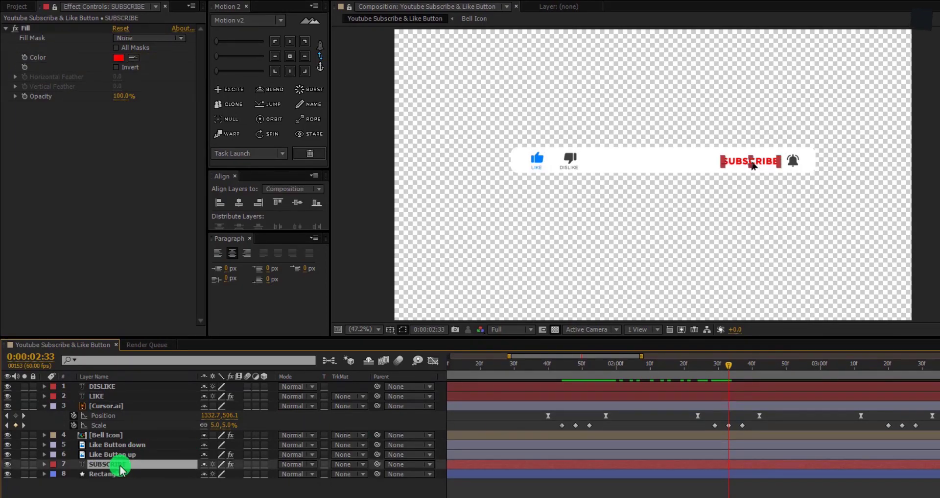
{"action": "left_click", "coordinate": [25, 57]}
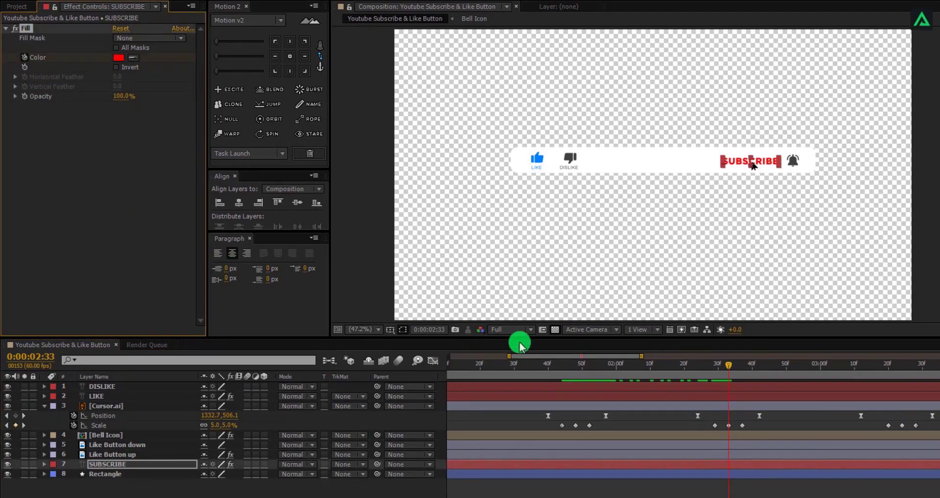
{"action": "left_click_drag", "start_coordinate": [732, 366], "coordinate": [743, 366]}
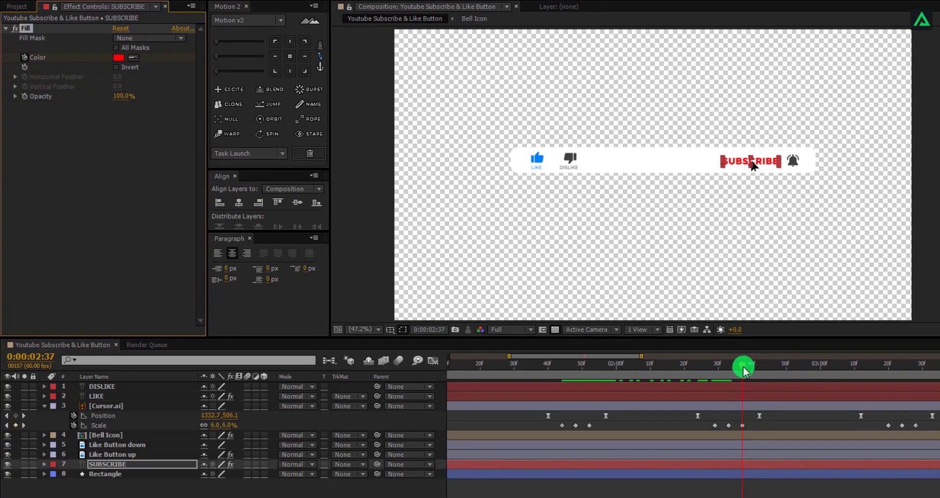
{"action": "left_click", "coordinate": [134, 60]}
{"action": "left_click", "coordinate": [566, 162]}
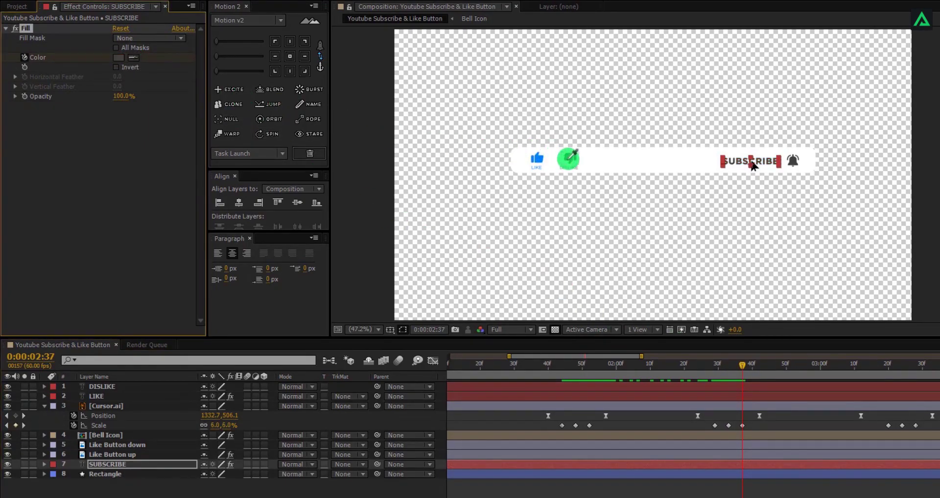
{"action": "left_click", "coordinate": [118, 58]}
{"action": "left_click", "coordinate": [535, 310]}
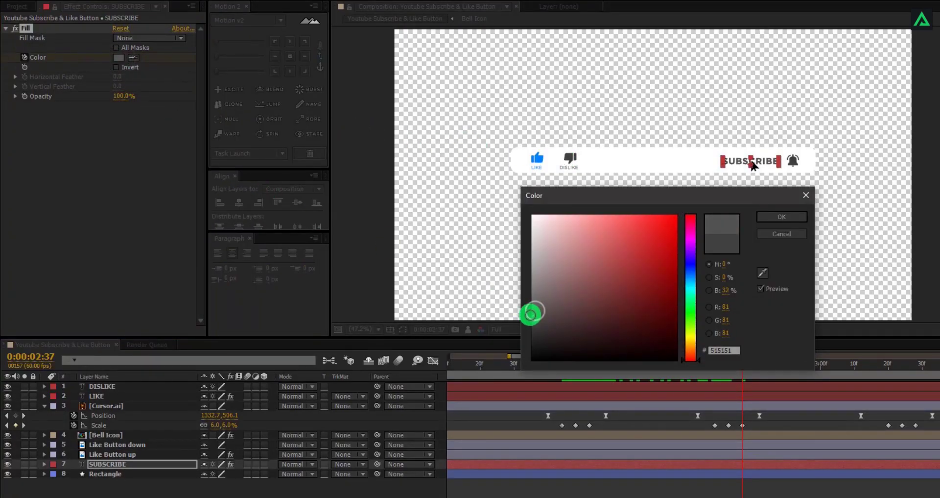
{"action": "left_click", "coordinate": [781, 217]}
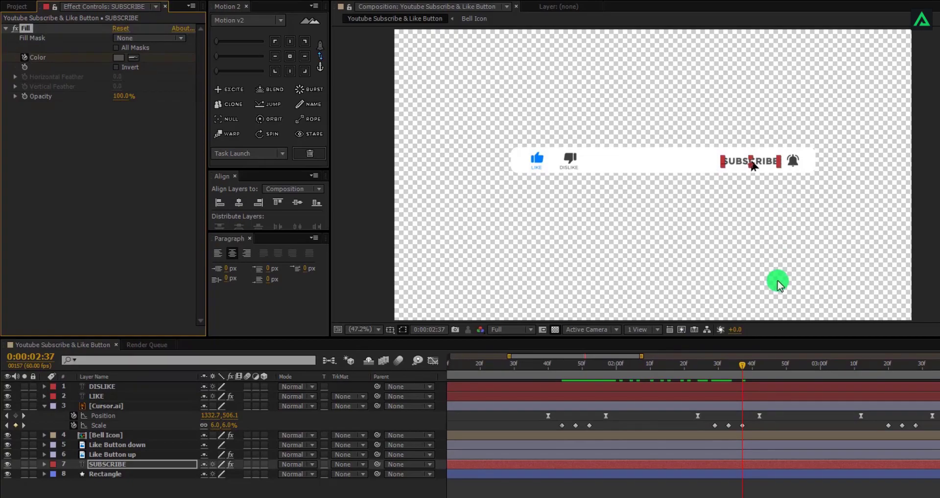
{"action": "left_click", "coordinate": [772, 414]}
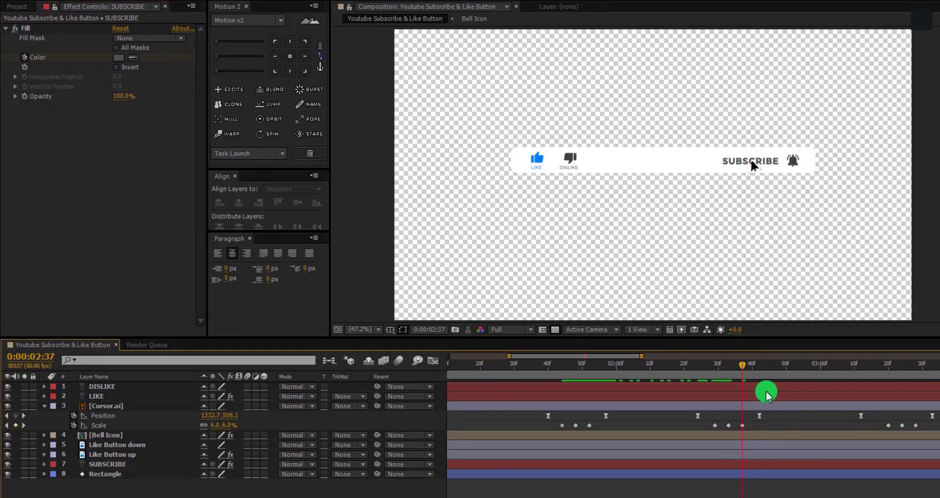
Move to 0:00:03:24, display the cursor layer's keyframes over the zoomed-out timeline, and open the Bell Icon composition.
{"action": "left_click_drag", "start_coordinate": [749, 367], "coordinate": [857, 377]}
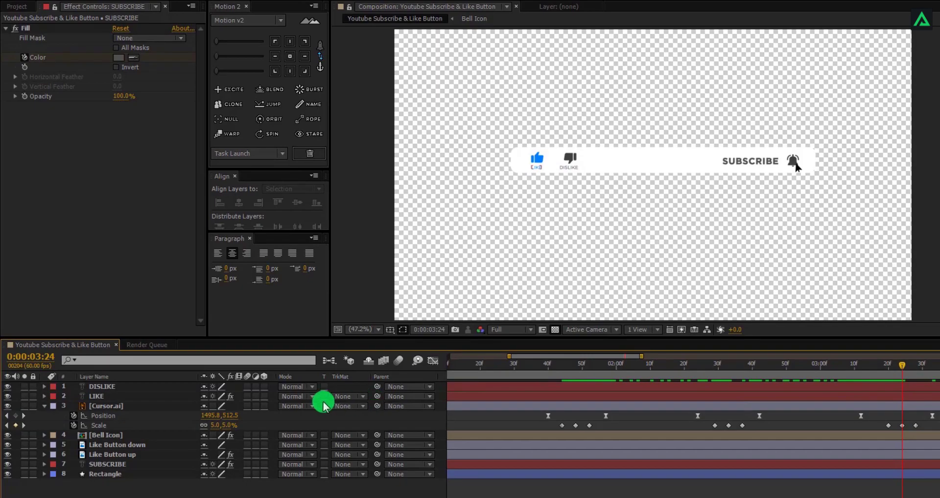
{"action": "left_click", "coordinate": [44, 406]}
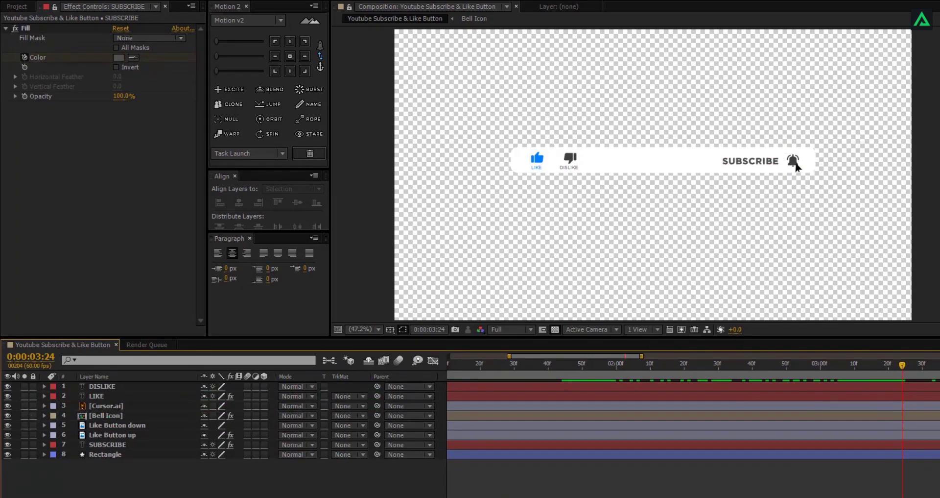
{"action": "key", "text": "minus"}
{"action": "key", "text": "minus"}
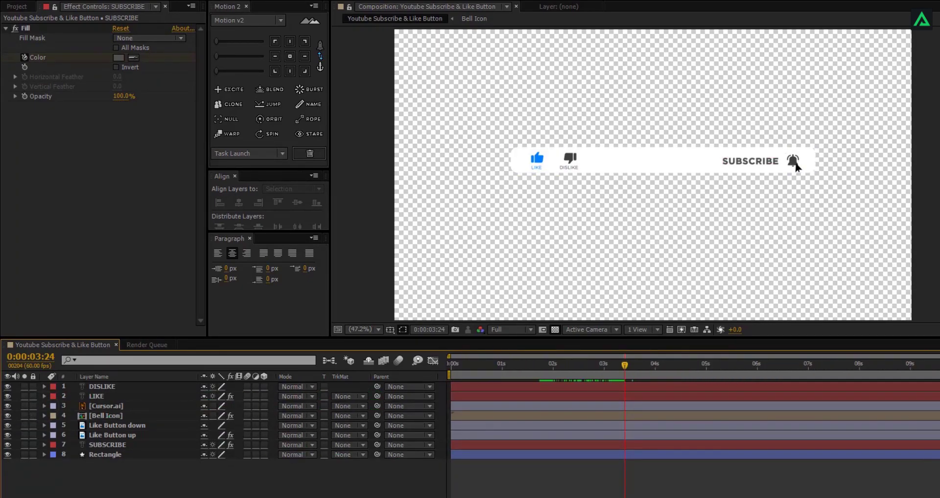
{"action": "left_click", "coordinate": [128, 414]}
{"action": "left_click", "coordinate": [110, 410]}
{"action": "key", "text": "u"}
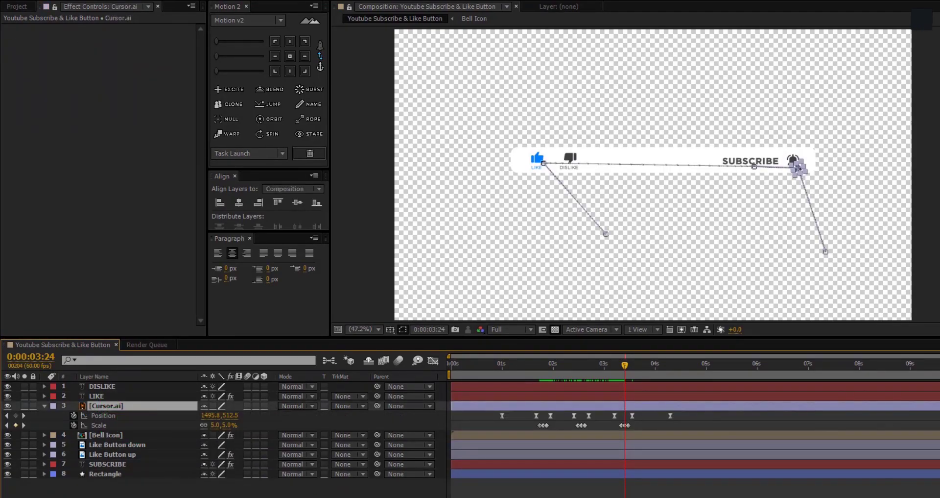
{"action": "left_click", "coordinate": [115, 429]}
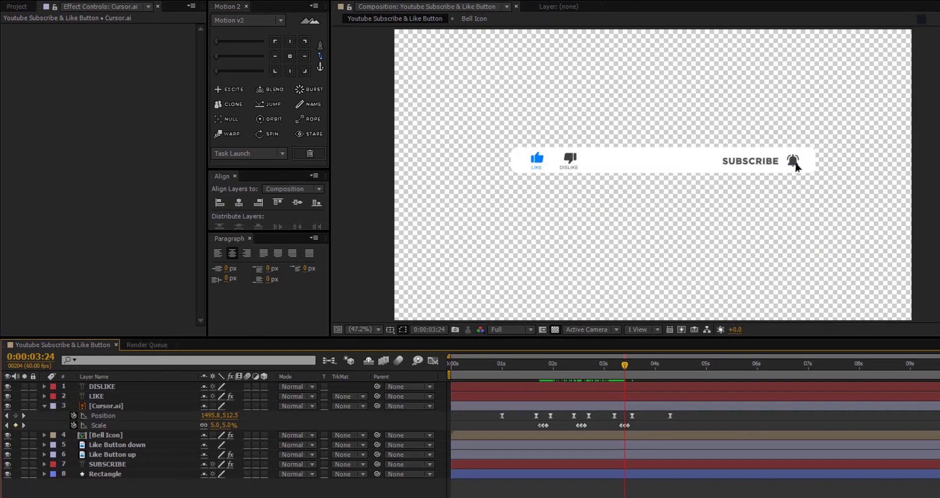
{"action": "double_click", "coordinate": [104, 434]}
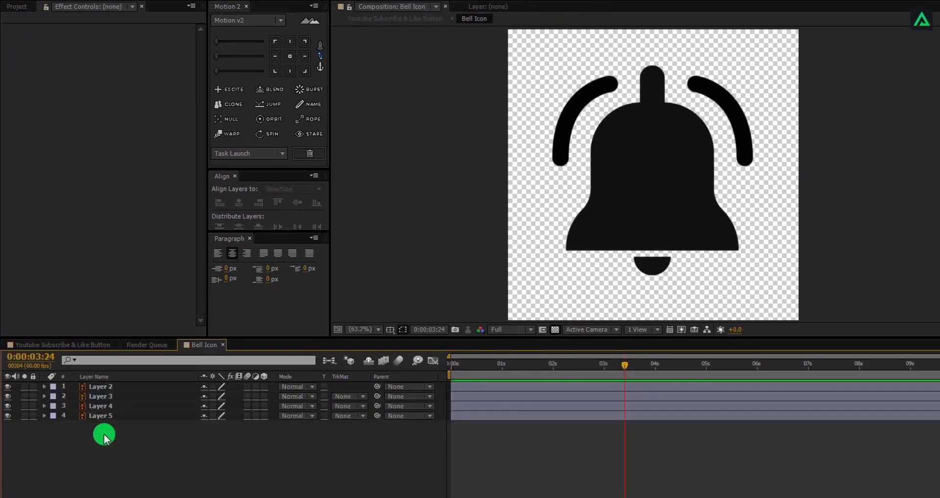
Move Layer 5 to the top of the layer stack and reveal the Position of Layers 2, 3 and 4.
{"action": "left_click_drag", "start_coordinate": [109, 416], "coordinate": [116, 384]}
{"action": "left_click", "coordinate": [116, 429]}
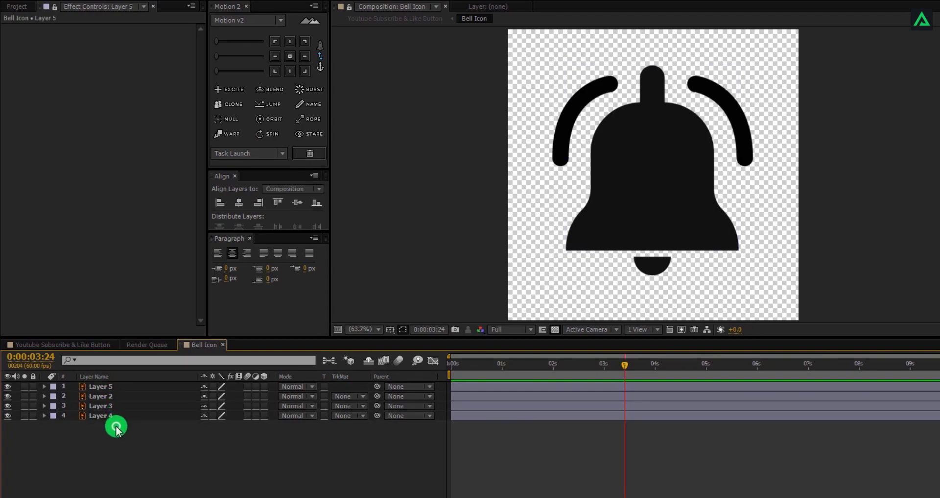
{"action": "left_click_drag", "start_coordinate": [117, 416], "coordinate": [123, 398]}
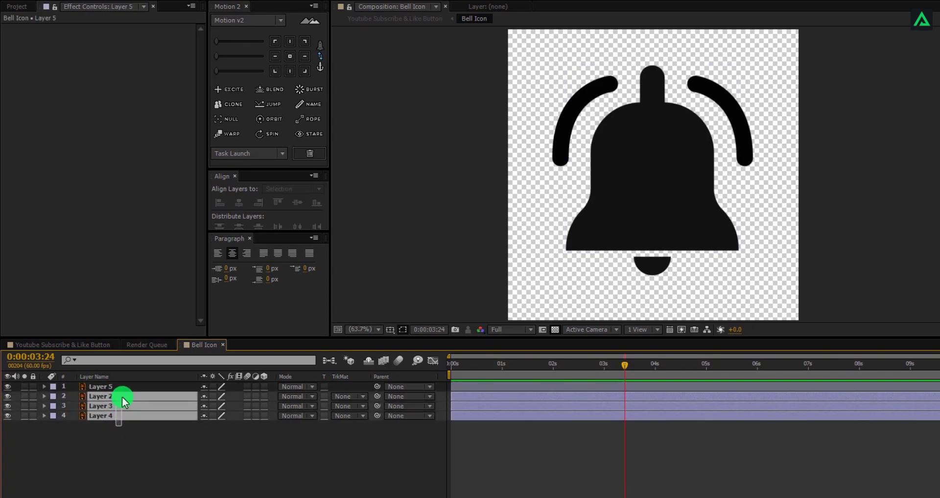
{"action": "key", "text": "p"}
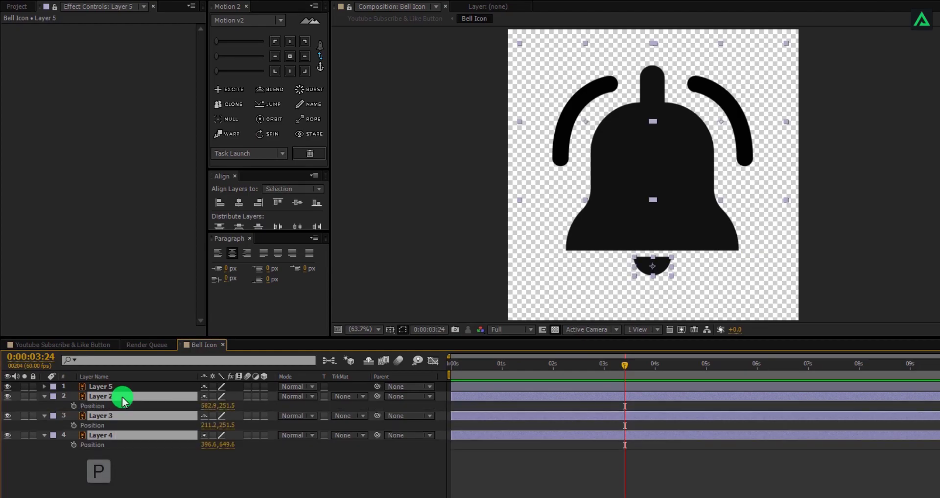
{"action": "left_click", "coordinate": [160, 479]}
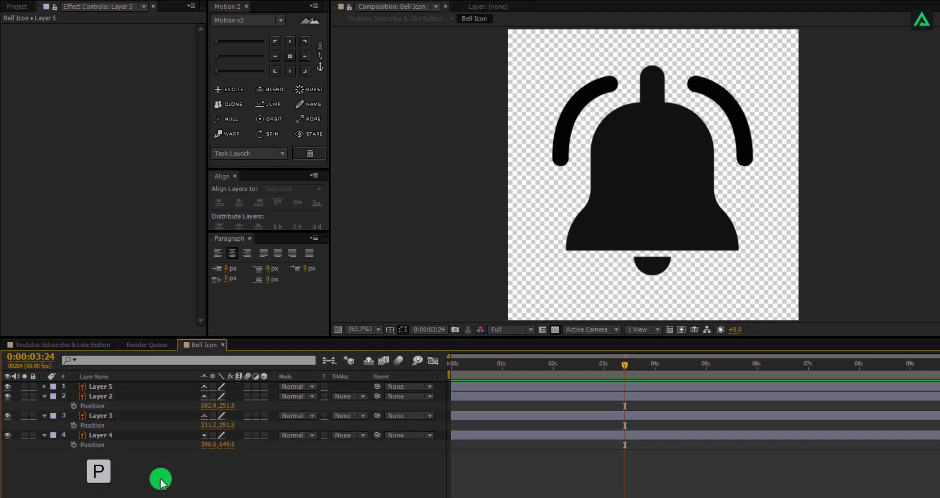
Add Position keyframes to Layers 2, 3 and 4 at 0:00:03:36.
{"action": "left_click", "coordinate": [97, 398]}
{"action": "left_click", "coordinate": [143, 397]}
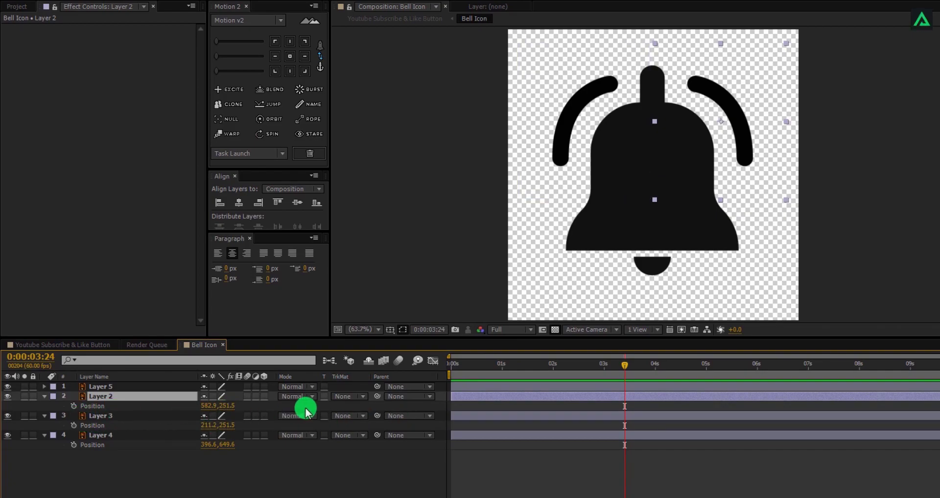
{"action": "left_click_drag", "start_coordinate": [627, 366], "coordinate": [636, 366]}
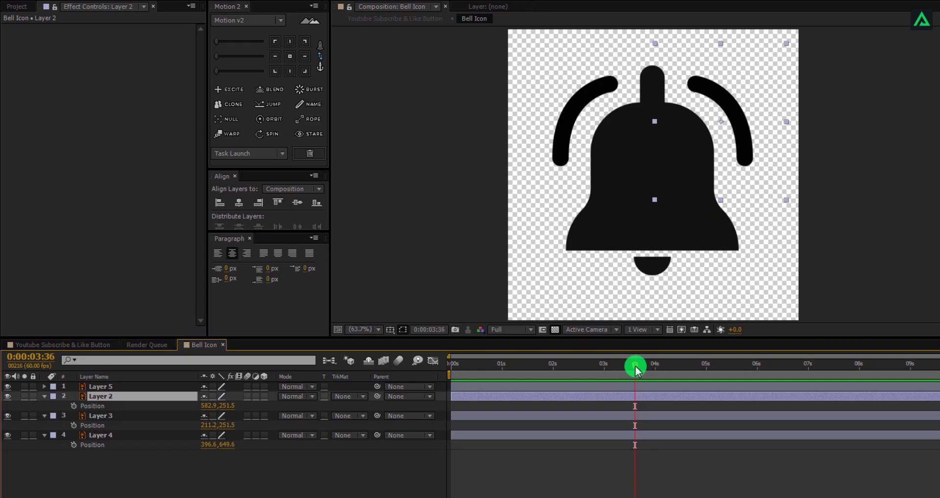
{"action": "left_click", "coordinate": [74, 406]}
{"action": "left_click", "coordinate": [73, 425]}
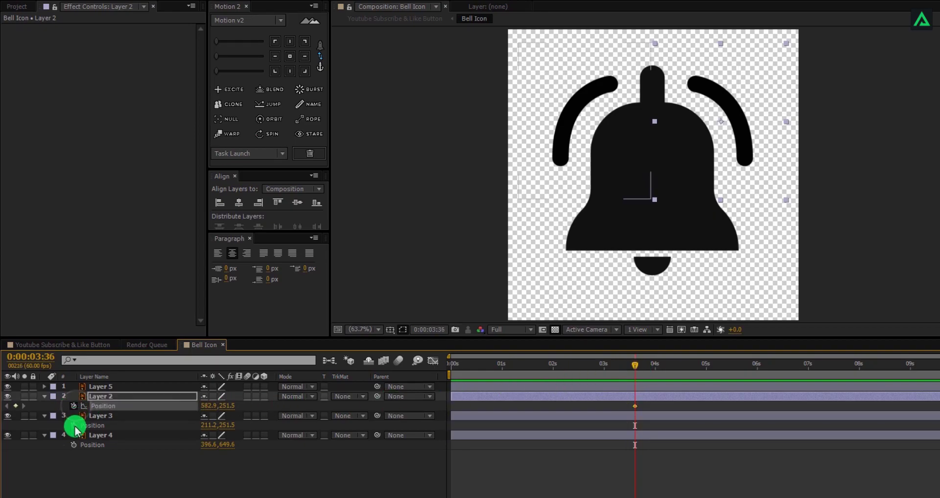
{"action": "left_click", "coordinate": [73, 445]}
At 0:00:03:27, hide both ringing arcs behind the bell, moving Layer 2 to about 465, 343 and Layer 3 to about 363, 372.
{"action": "left_click_drag", "start_coordinate": [636, 366], "coordinate": [629, 366]}
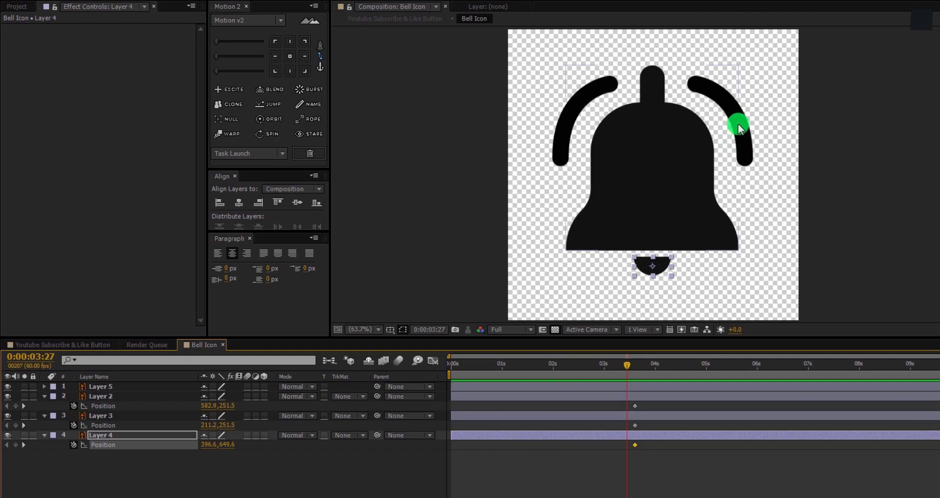
{"action": "left_click", "coordinate": [730, 149]}
{"action": "left_click", "coordinate": [181, 396]}
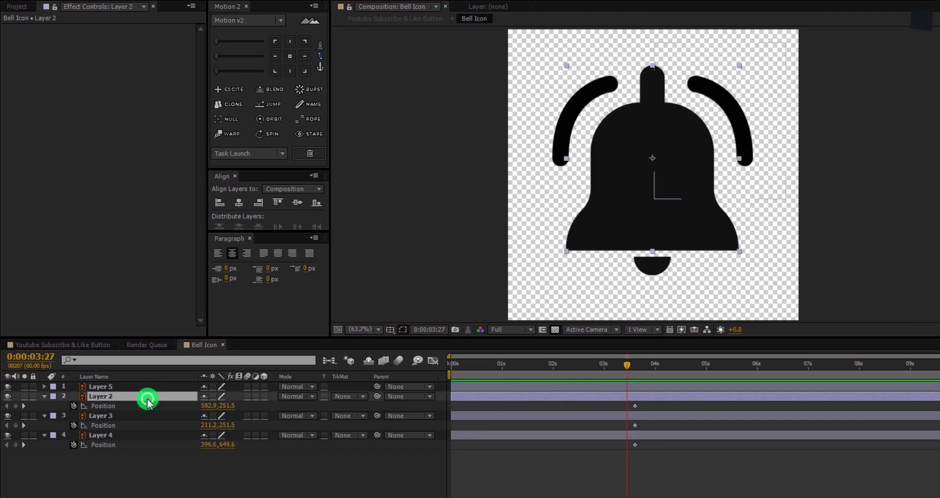
{"action": "left_click_drag", "start_coordinate": [745, 128], "coordinate": [706, 161]}
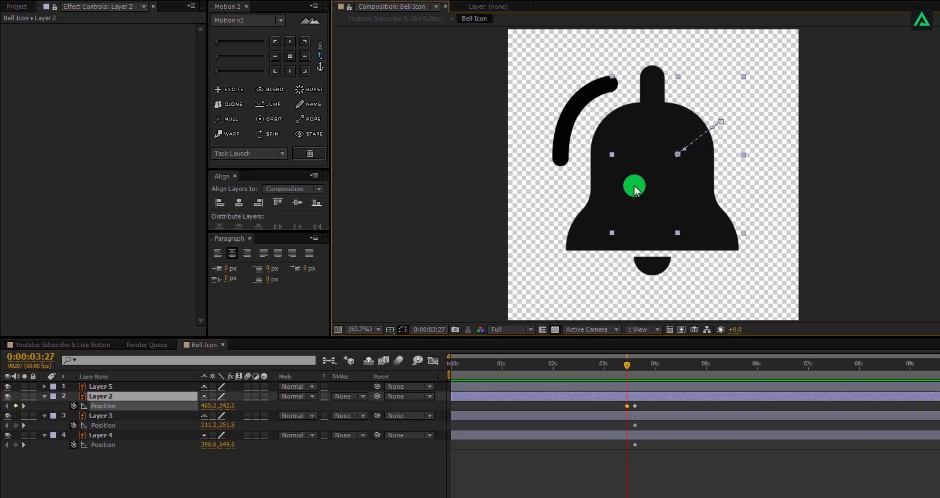
{"action": "left_click", "coordinate": [169, 416]}
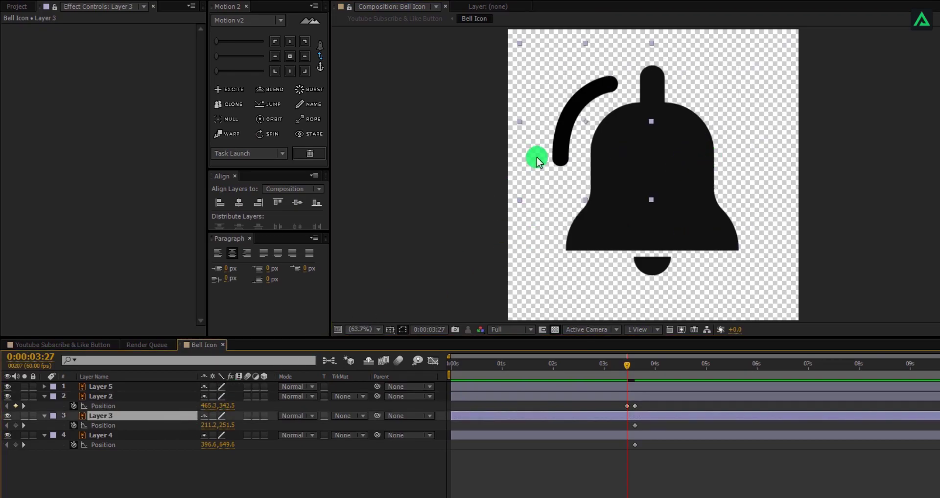
{"action": "left_click_drag", "start_coordinate": [563, 122], "coordinate": [622, 163]}
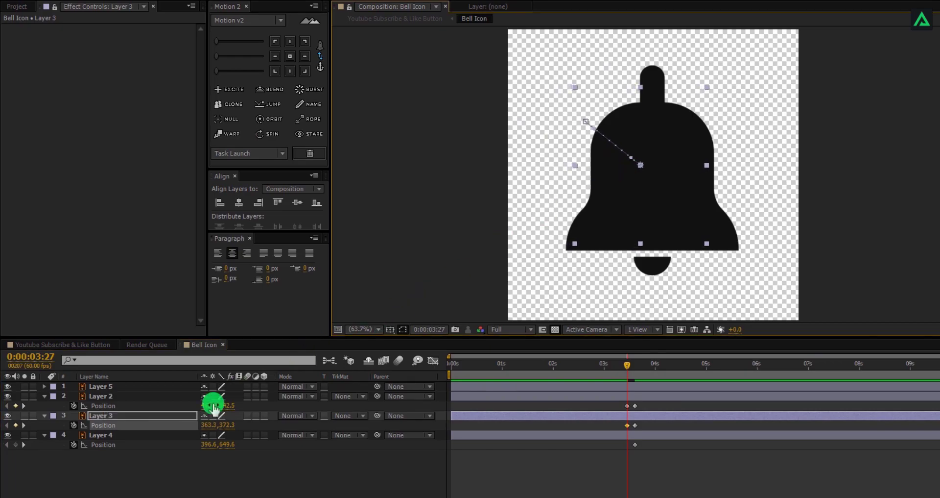
Move the bell's clapper, Layer 4, straight up behind the bell body to 396.6, 529.6 at 0:00:03:27.
{"action": "left_click", "coordinate": [141, 436]}
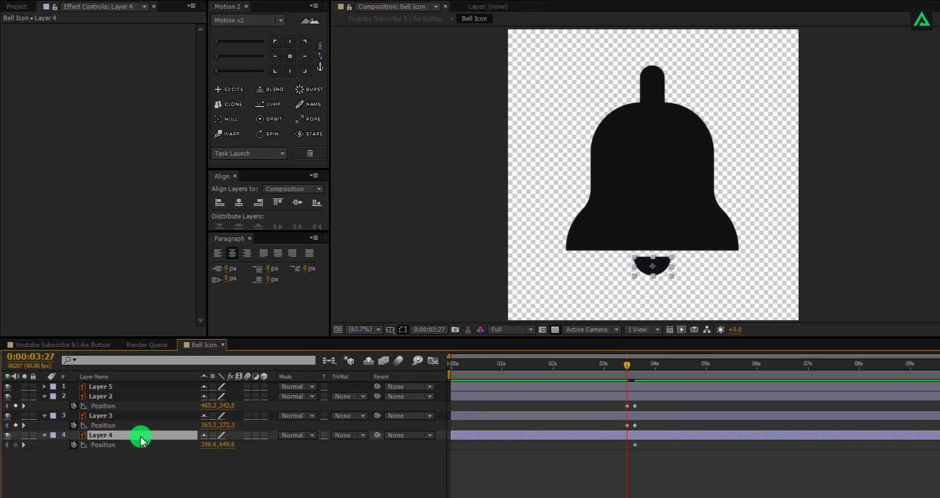
{"action": "left_click", "coordinate": [663, 269]}
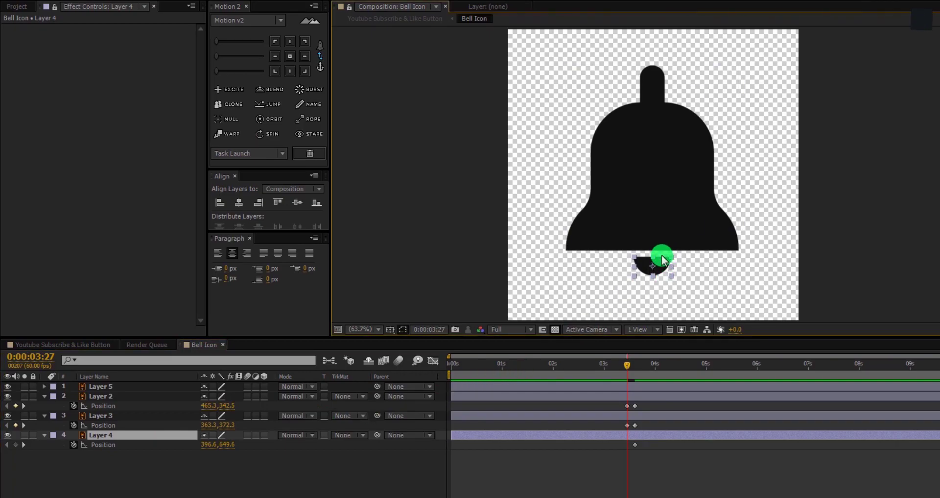
{"action": "key", "text": "shift+Up"}
{"action": "key", "text": "shift+Up"}
{"action": "key", "text": "shift+Up"}
{"action": "key", "text": "shift+Up"}
{"action": "key", "text": "shift+Up"}
{"action": "key", "text": "shift+Up"}
{"action": "key", "text": "shift+Up"}
{"action": "key", "text": "shift+Up"}
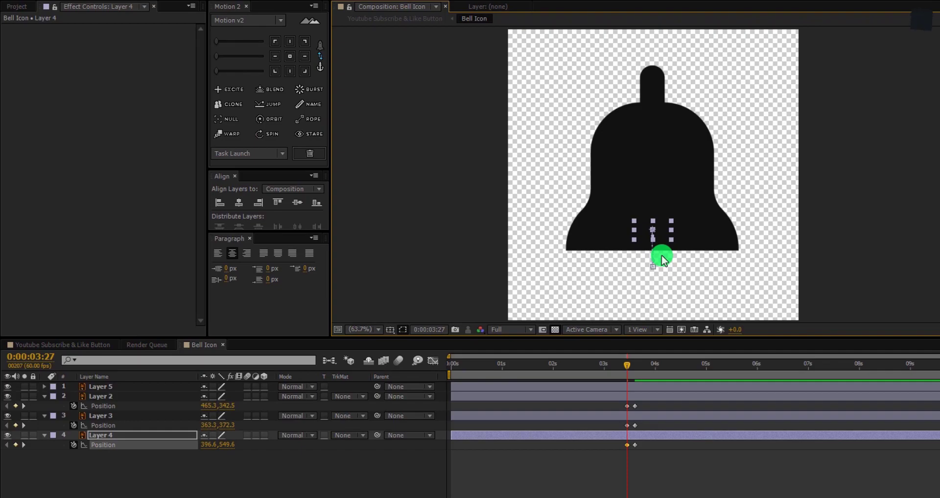
Apply Easy Ease to all Position keyframes of Layers 2, 3 and 4.
{"action": "left_click", "coordinate": [603, 479]}
{"action": "left_click_drag", "start_coordinate": [633, 424], "coordinate": [611, 469]}
{"action": "key", "text": "F9"}
{"action": "left_click", "coordinate": [612, 468]}
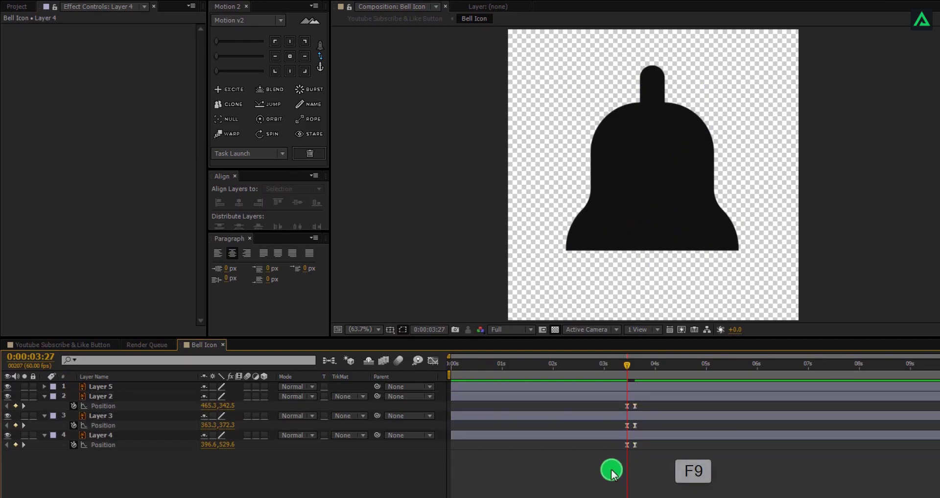
Scrub the bell animation between 0:00:03:10 and 0:00:03:34 in the Youtube Subscribe & Like Button composition, checking it against the Bell Icon keyframes.
{"action": "left_click_drag", "start_coordinate": [143, 344], "coordinate": [179, 345]}
{"action": "left_click", "coordinate": [98, 344]}
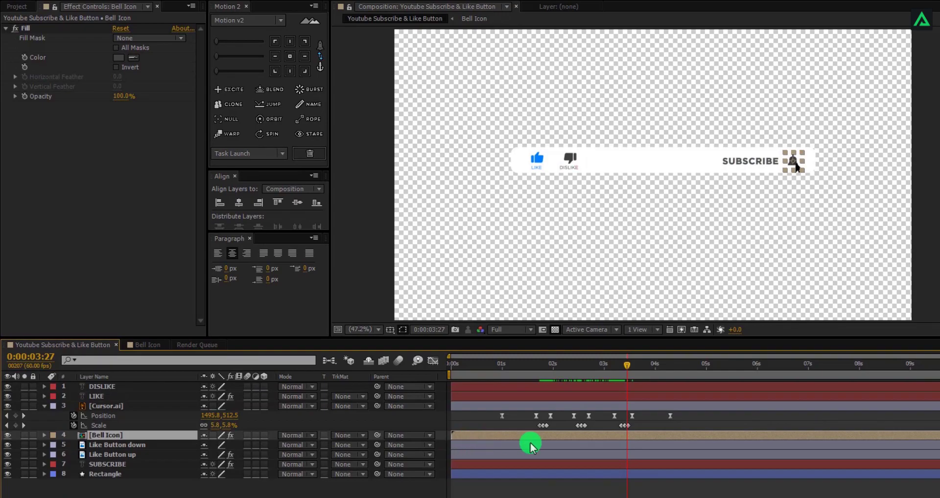
{"action": "left_click", "coordinate": [580, 491]}
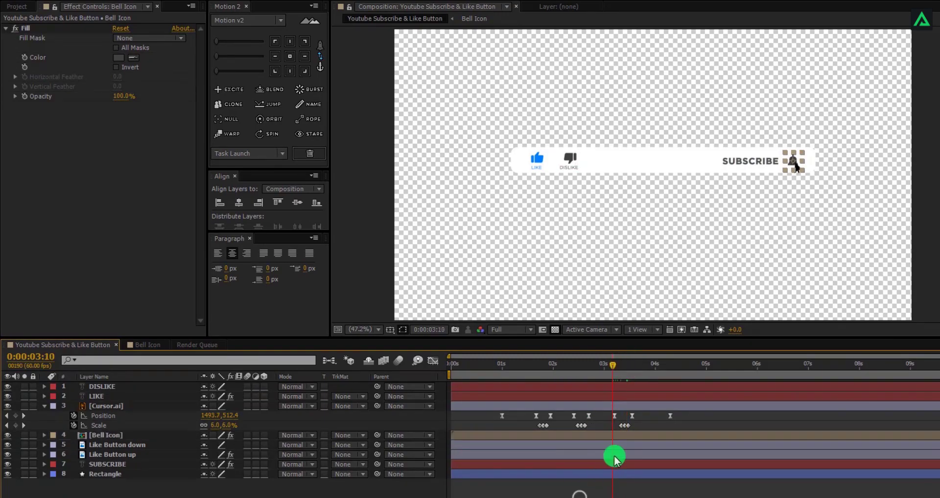
{"action": "left_click", "coordinate": [618, 366]}
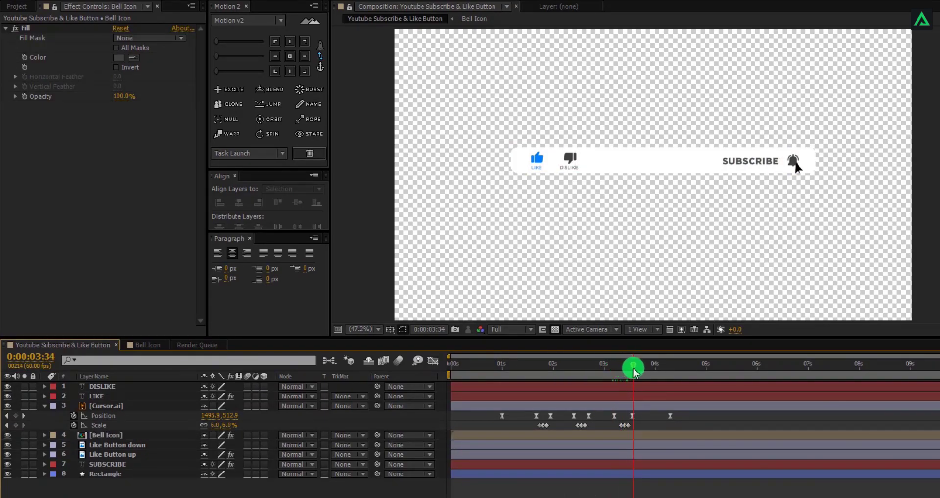
{"action": "left_click_drag", "start_coordinate": [638, 371], "coordinate": [622, 371]}
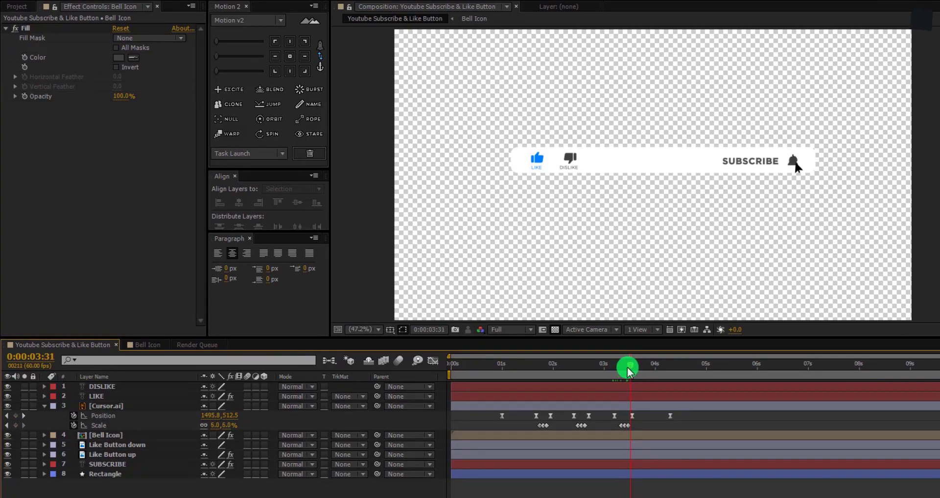
{"action": "left_click", "coordinate": [147, 344]}
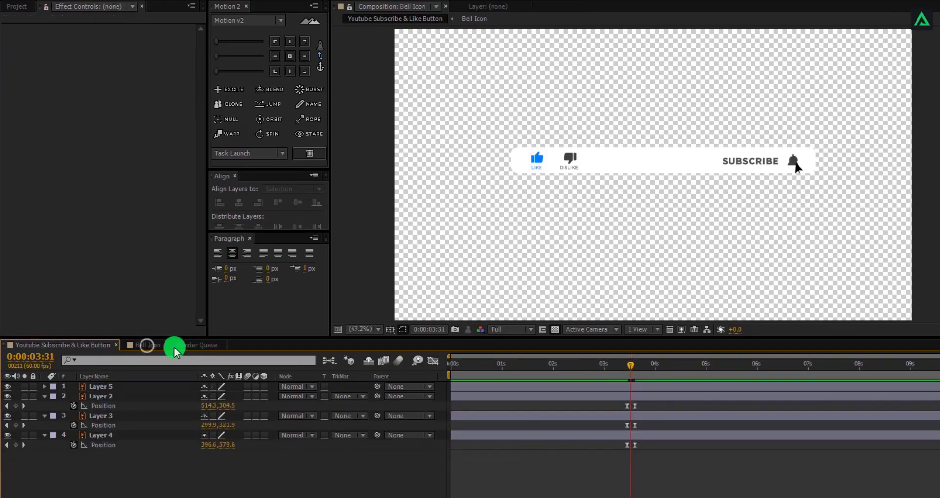
{"action": "left_click", "coordinate": [636, 472]}
{"action": "left_click", "coordinate": [47, 345]}
{"action": "left_click", "coordinate": [630, 374]}
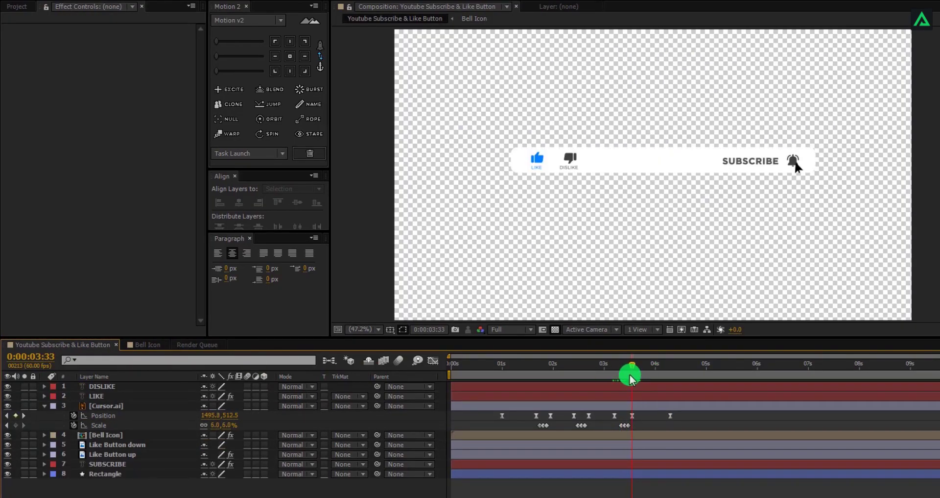
Review the Position keyframes of Layers 2, 3 and 4 in Bell Icon, and return to the start of the Youtube Subscribe & Like Button composition.
{"action": "left_click", "coordinate": [157, 343]}
{"action": "left_click_drag", "start_coordinate": [647, 405], "coordinate": [617, 451]}
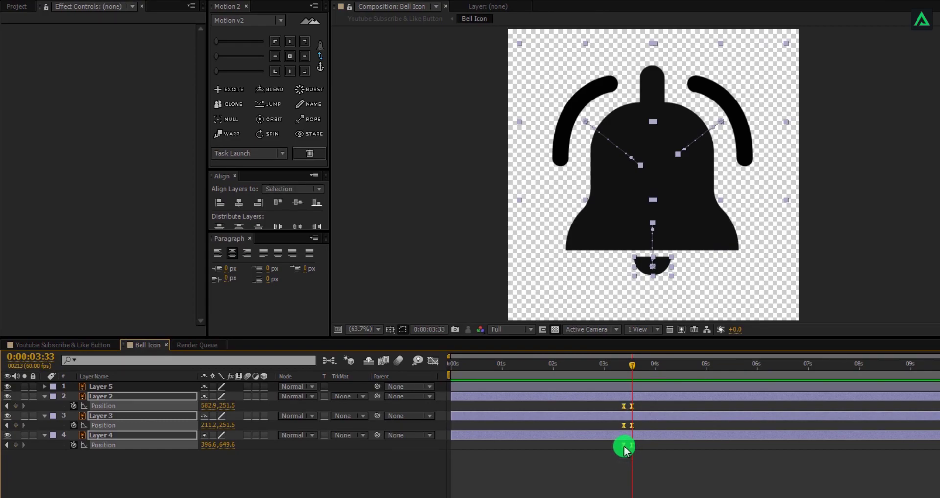
{"action": "left_click", "coordinate": [76, 347]}
{"action": "left_click", "coordinate": [510, 491]}
{"action": "left_click_drag", "start_coordinate": [617, 366], "coordinate": [75, 408]}
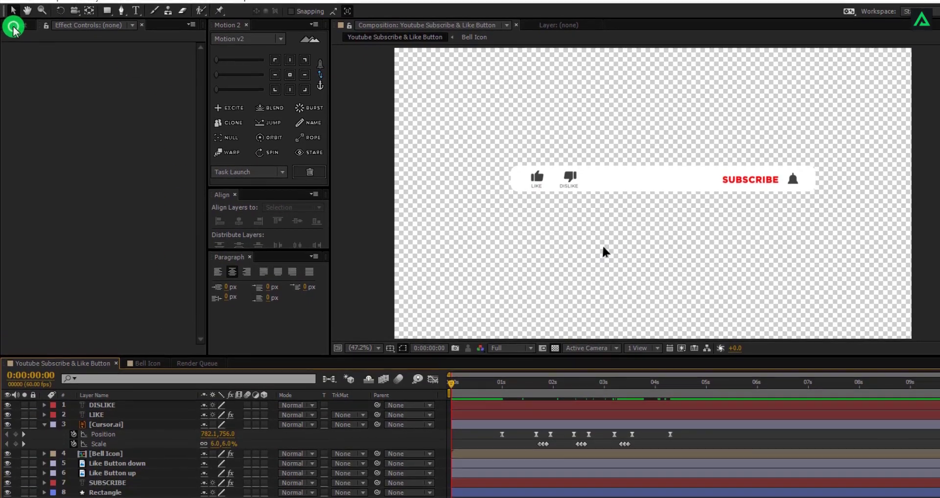
Set up the Ellipse tool with a black (000000) shape fill and nothing selected in the composition.
{"action": "left_click", "coordinate": [14, 27]}
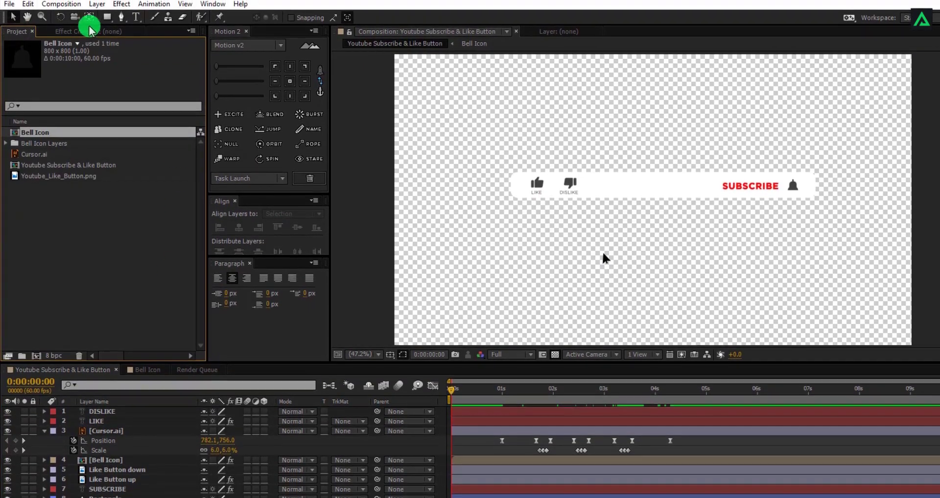
{"action": "left_click", "coordinate": [108, 11]}
{"action": "left_click_drag", "start_coordinate": [158, 20], "coordinate": [157, 44]}
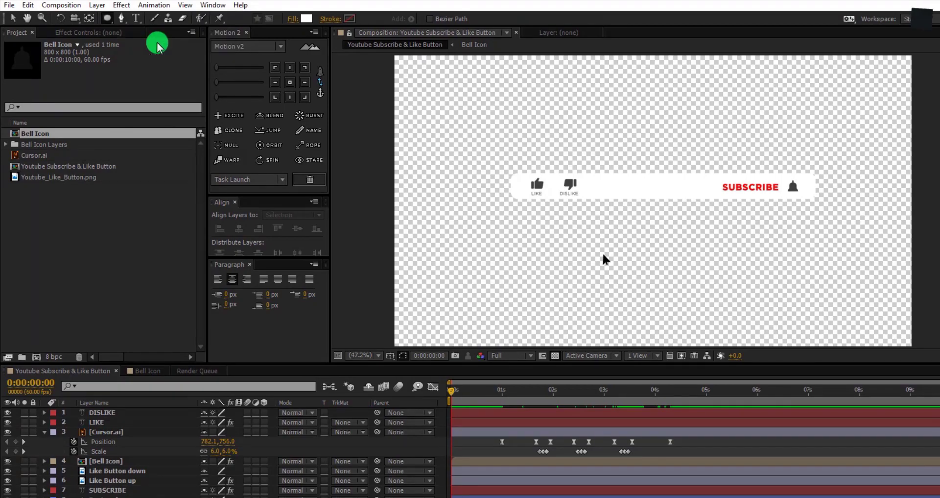
{"action": "left_click", "coordinate": [306, 18]}
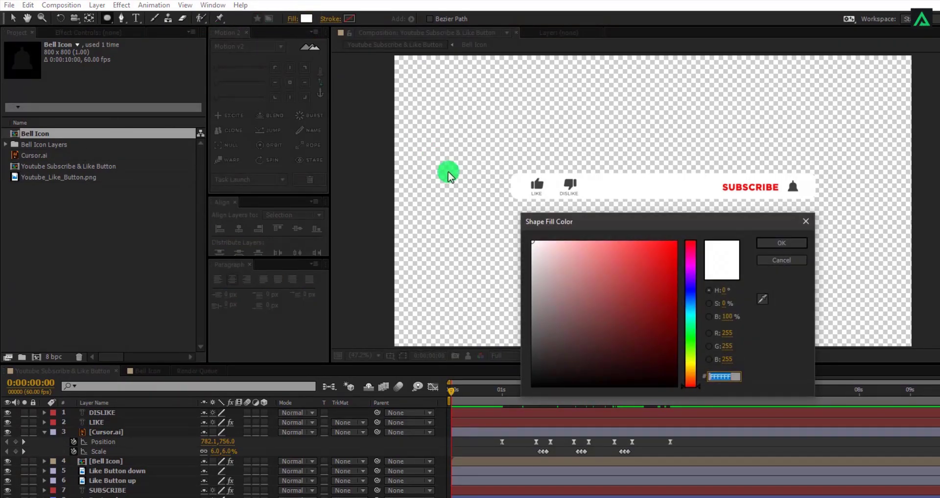
{"action": "left_click_drag", "start_coordinate": [560, 259], "coordinate": [507, 422]}
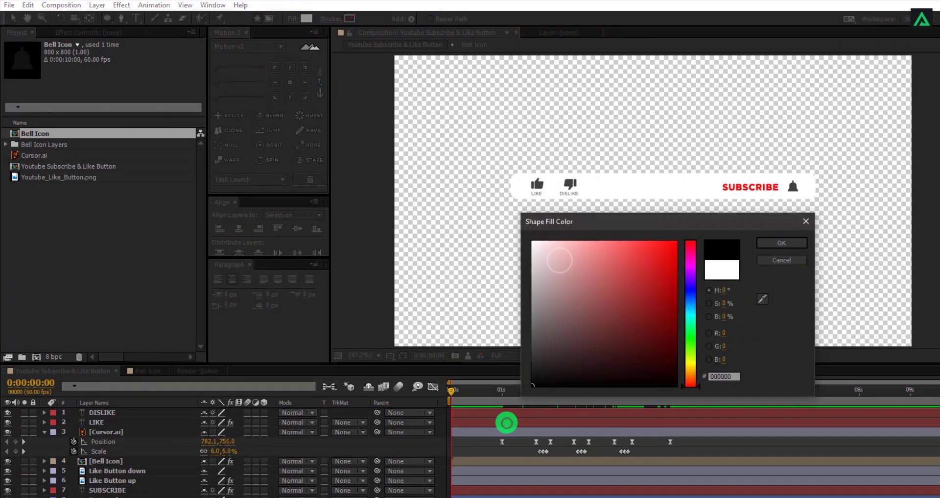
{"action": "left_click", "coordinate": [779, 243]}
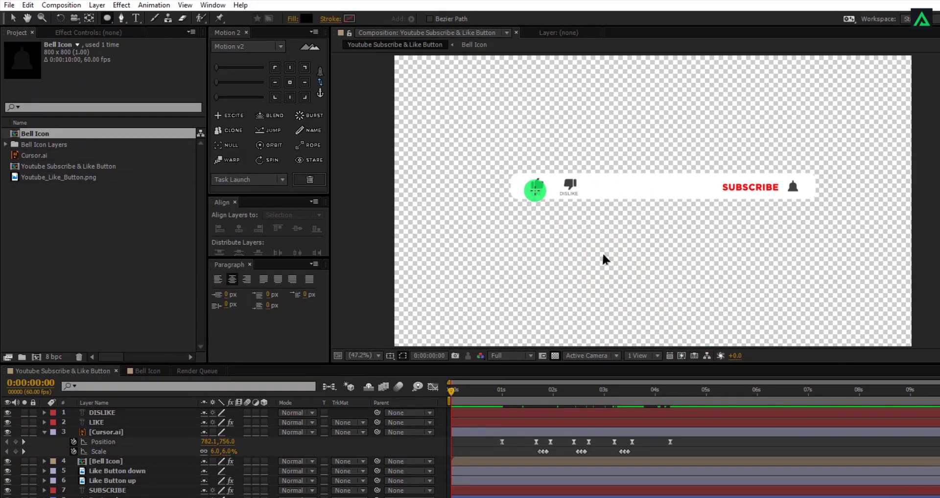
Draw a black circle on a new shape layer, covering the thumbs-up icon and its LIKE label.
{"action": "scroll", "coordinate": [539, 190], "scroll_direction": "up", "scroll_amount": 5}
{"action": "scroll", "coordinate": [506, 186], "scroll_direction": "down", "scroll_amount": 3}
{"action": "key", "text": "space"}
{"action": "left_click_drag", "start_coordinate": [401, 187], "coordinate": [474, 234]}
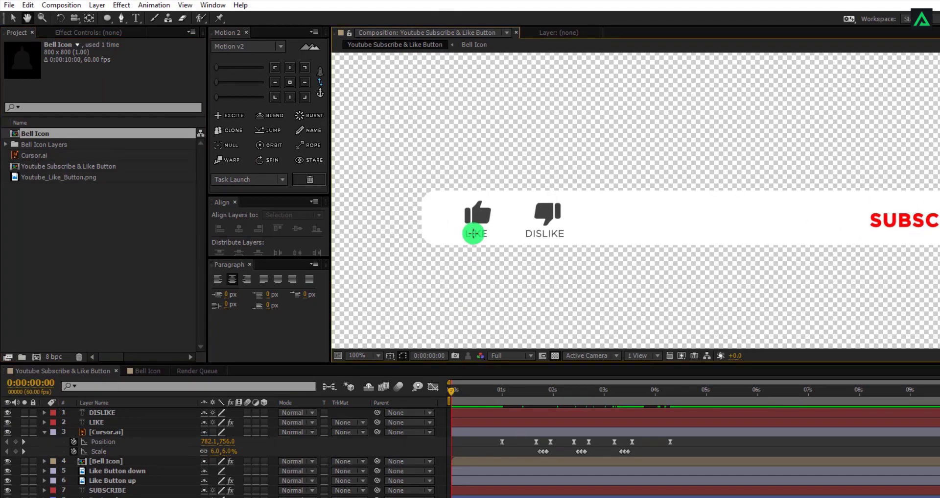
{"action": "left_click_drag", "start_coordinate": [456, 199], "coordinate": [498, 231]}
{"action": "key", "text": "ctrl+z"}
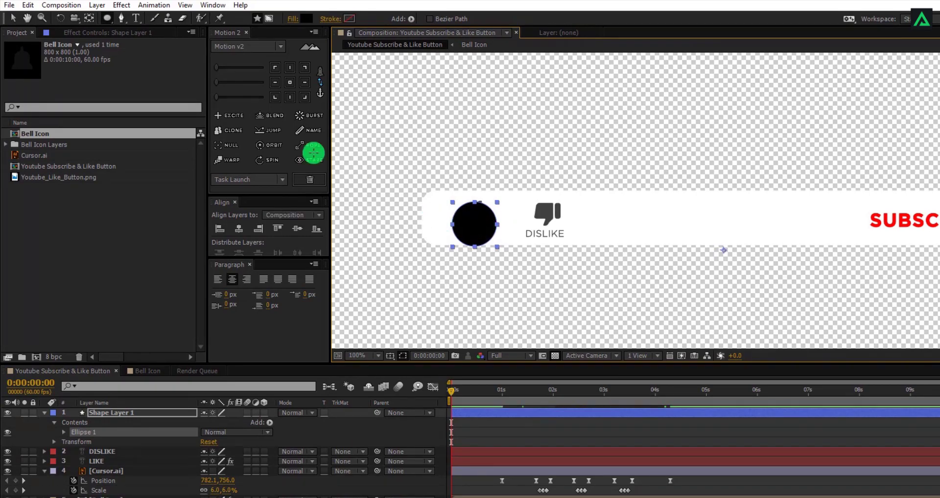
{"action": "left_click", "coordinate": [12, 19]}
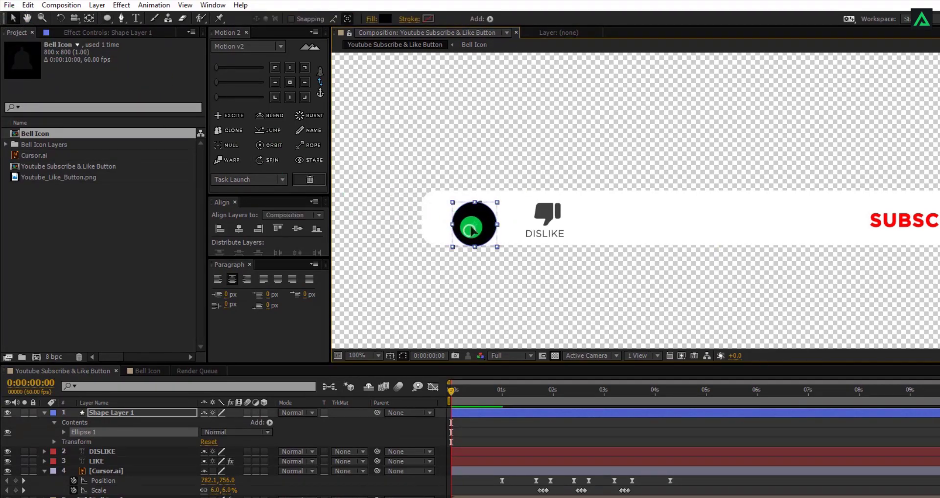